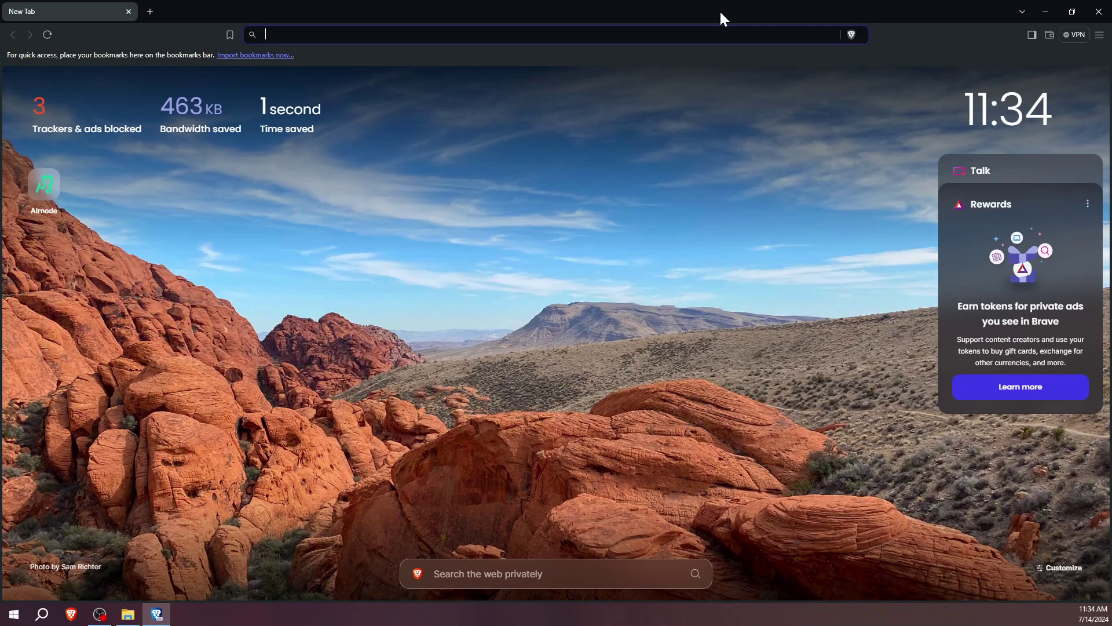
pyautogui.write('airnode.nl')
# Load airnode.nl and browse Client Area > Order New Services to the VPS category.
pyautogui.press('Return')
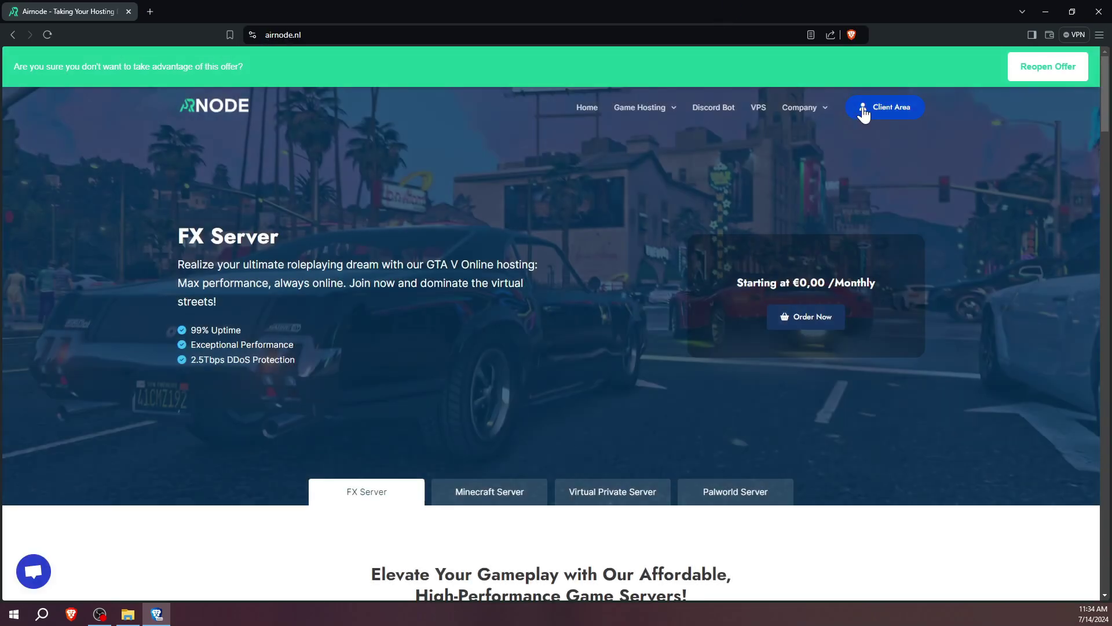
pyautogui.click(869, 112)
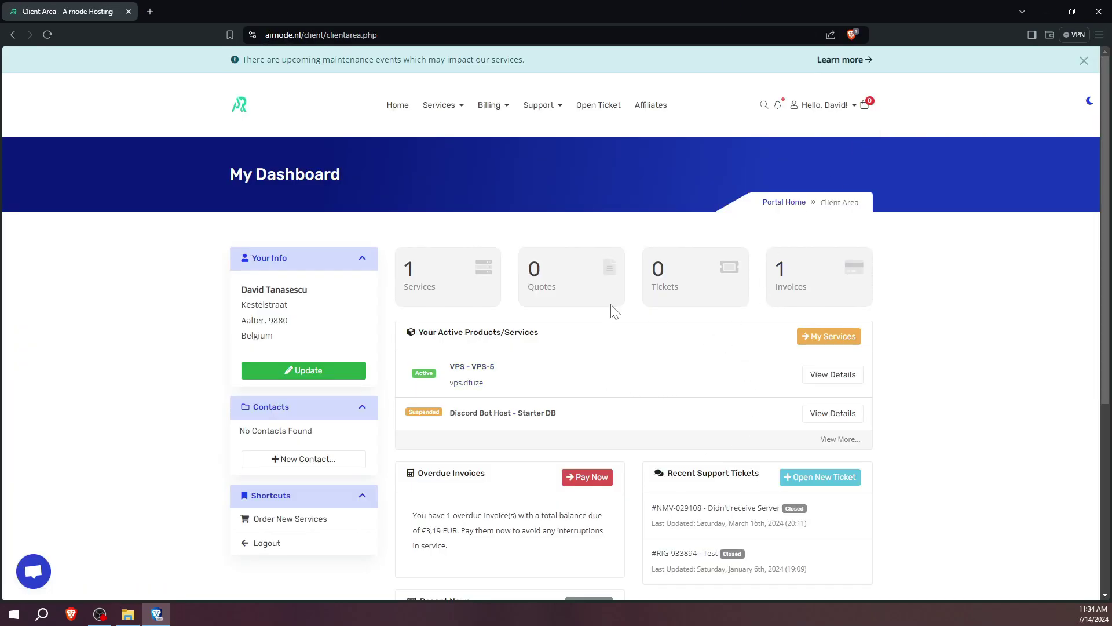
pyautogui.click(441, 107)
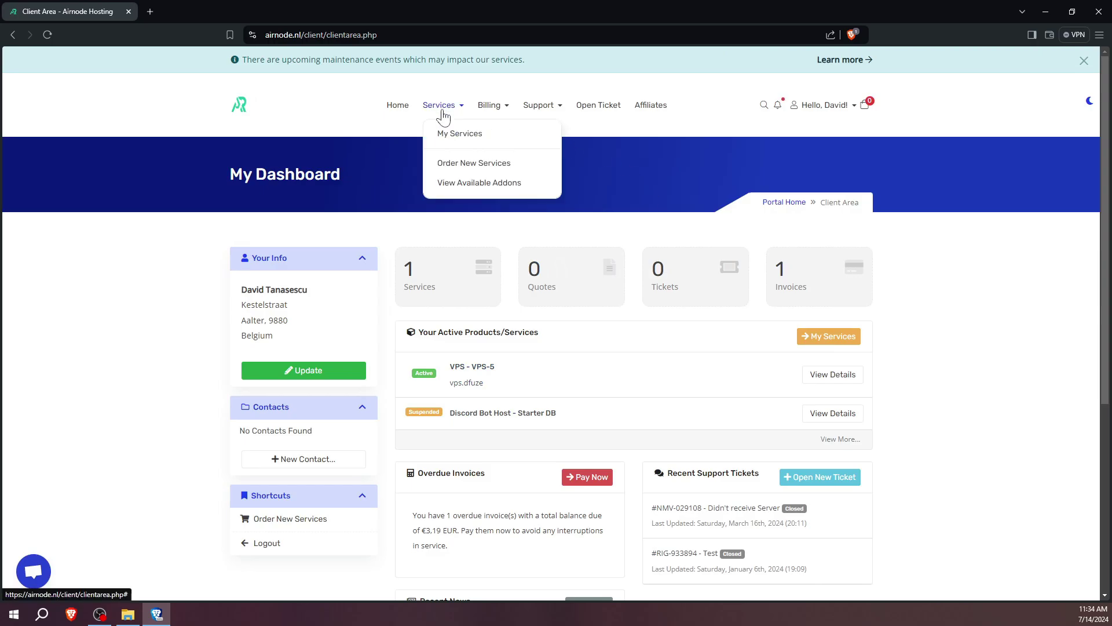
pyautogui.click(459, 167)
pyautogui.click(252, 305)
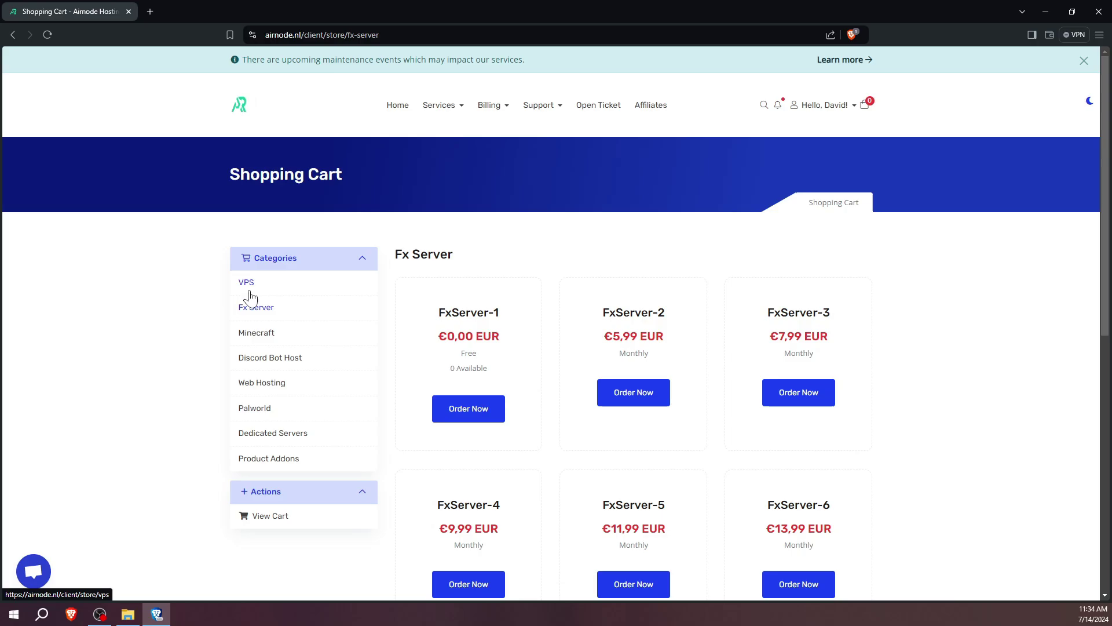
pyautogui.scroll(-1, 445, 315)
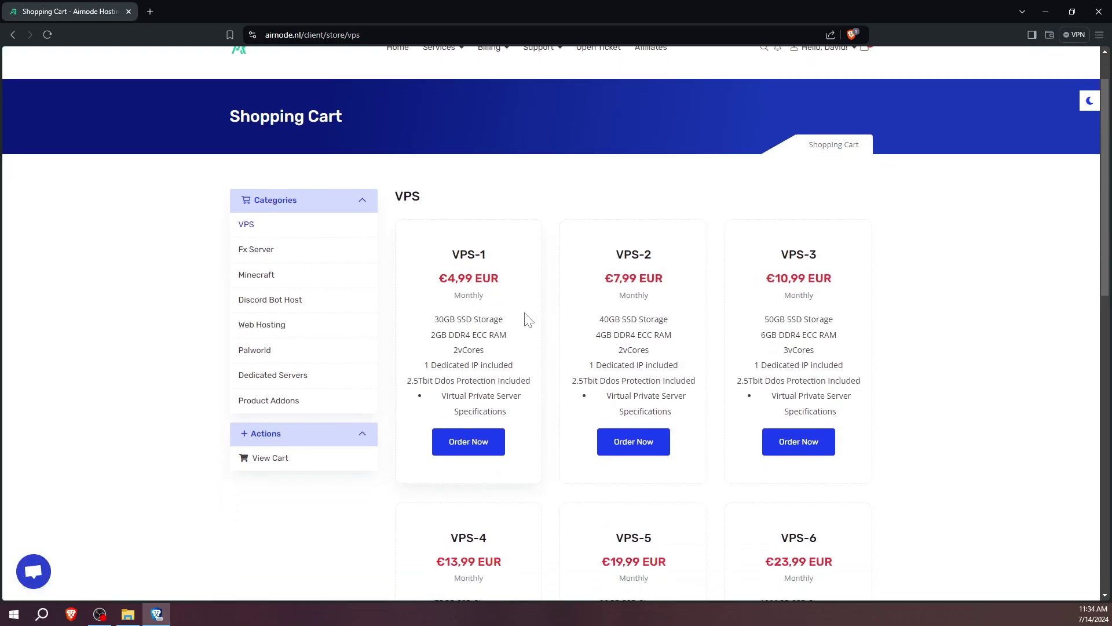
# Highlight the VPS-3 plan name and its storage and RAM specs.
pyautogui.moveTo(764, 251); pyautogui.dragTo(861, 251)
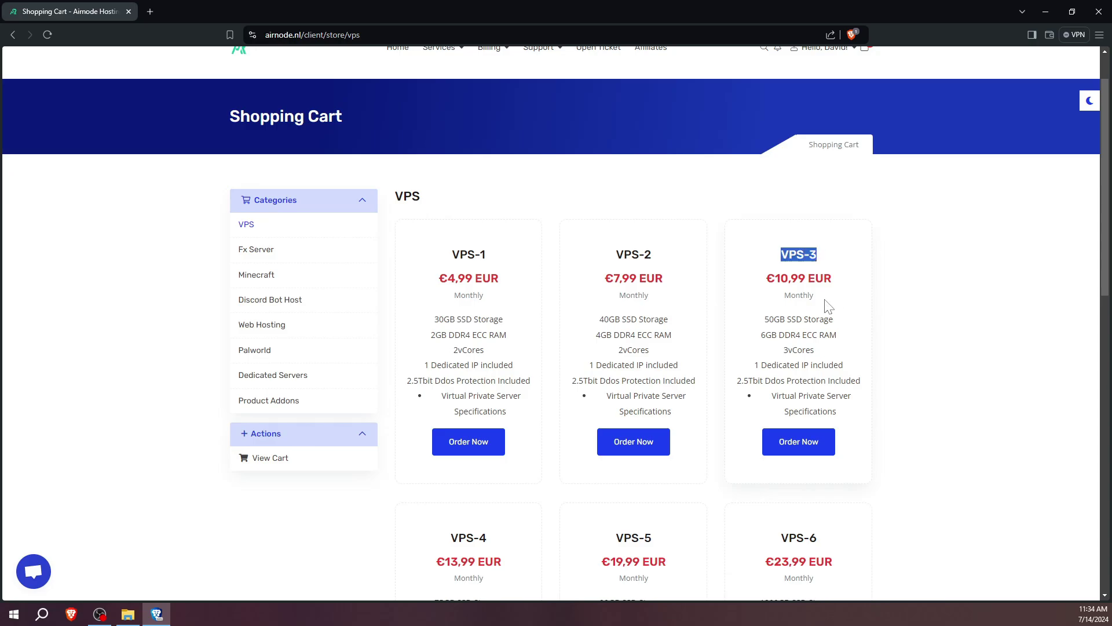
pyautogui.click(769, 319)
pyautogui.moveTo(768, 316); pyautogui.dragTo(849, 345)
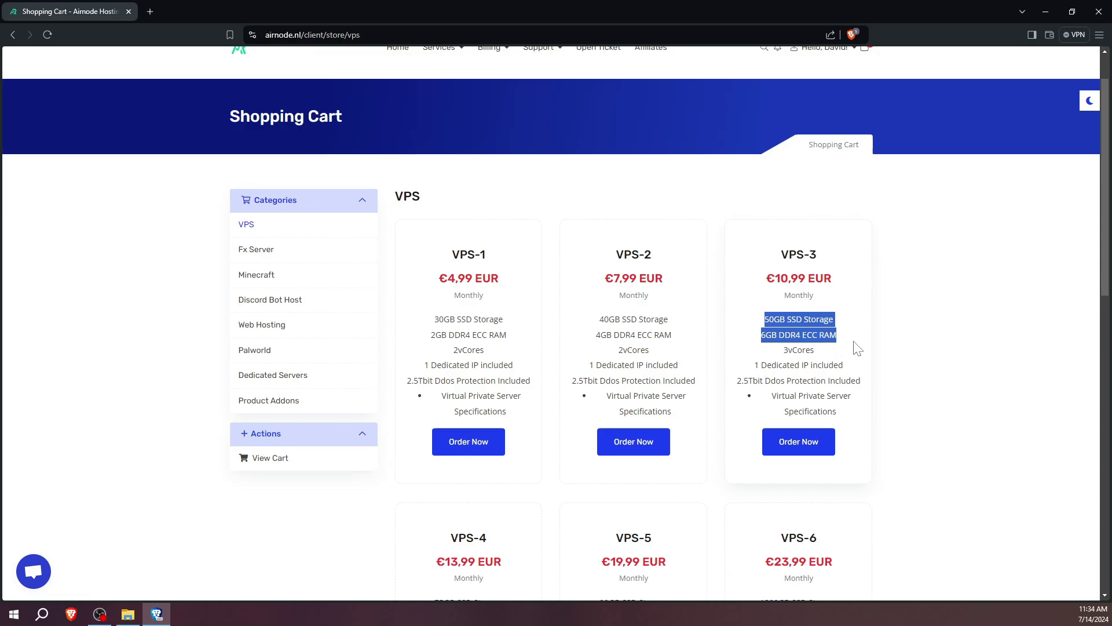
pyautogui.click(856, 348)
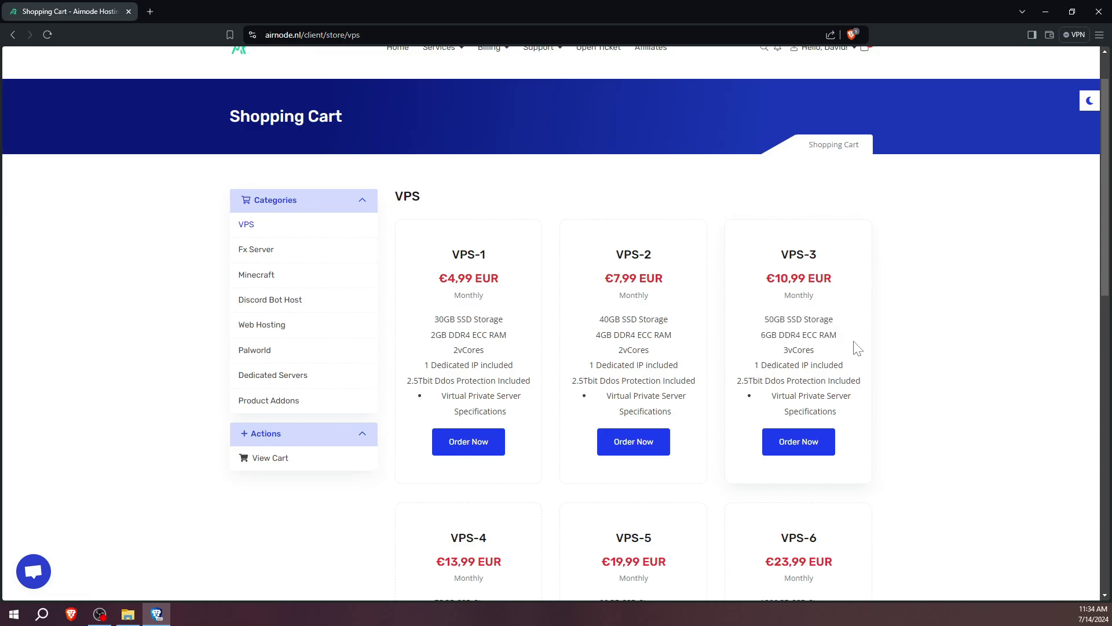
pyautogui.scroll(2, 538, 249)
# Open the VPS-5 management page from My Services.
pyautogui.click(449, 113)
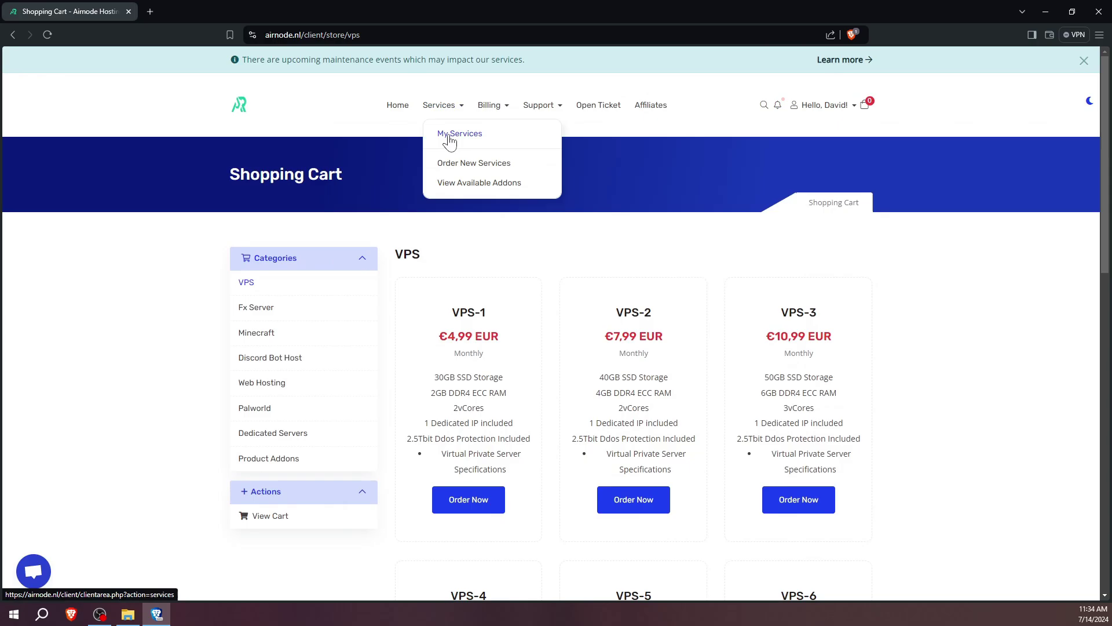
pyautogui.click(445, 134)
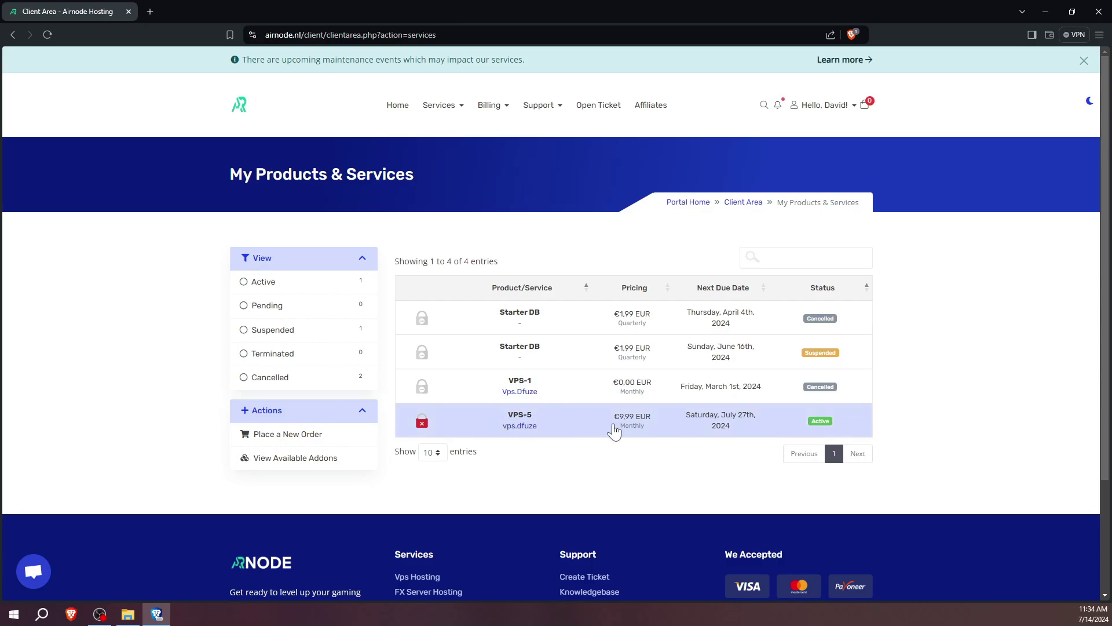
pyautogui.click(630, 434)
pyautogui.scroll(-4, 591, 374)
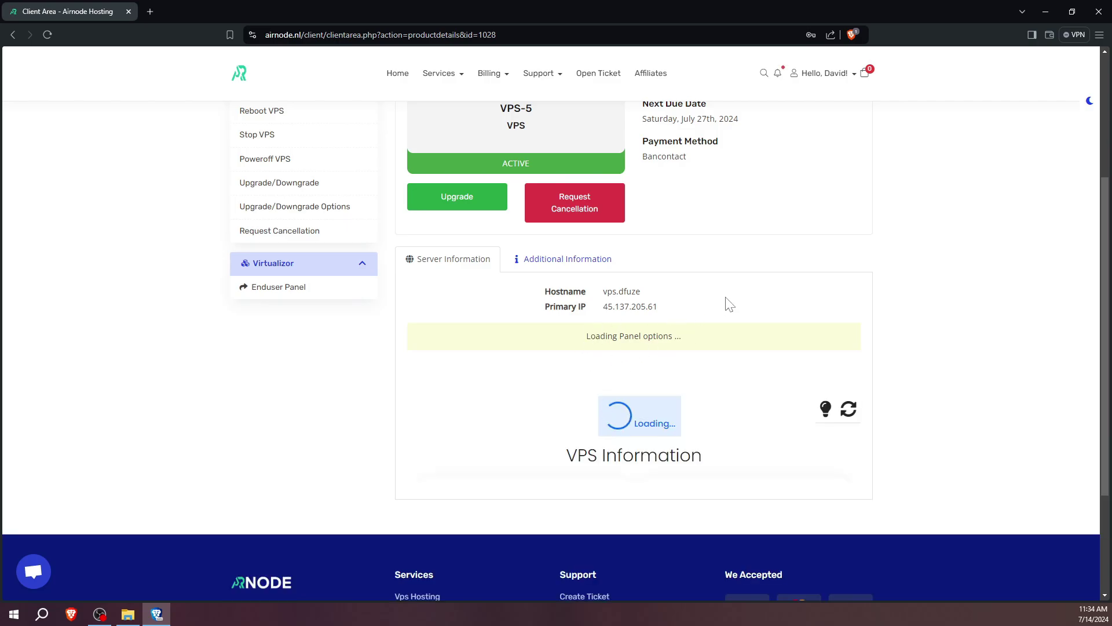
pyautogui.scroll(-1, 666, 273)
pyautogui.scroll(-2, 666, 273)
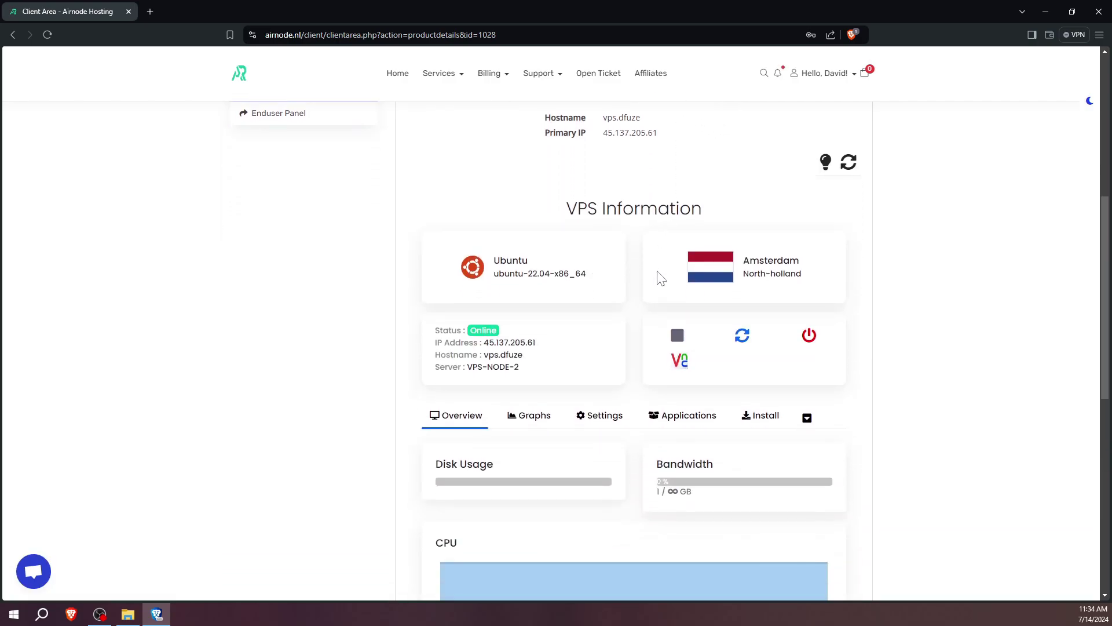
# Reinstall VPS-5 with Windows windows-2019 and set its password.
pyautogui.click(749, 423)
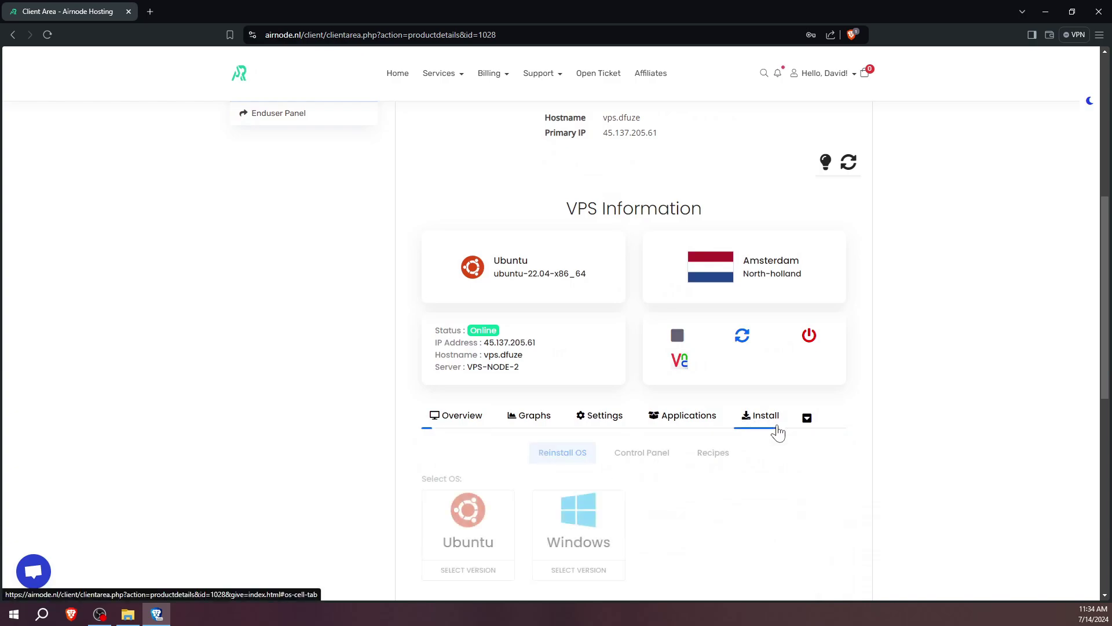
pyautogui.scroll(-1, 778, 432)
pyautogui.click(610, 454)
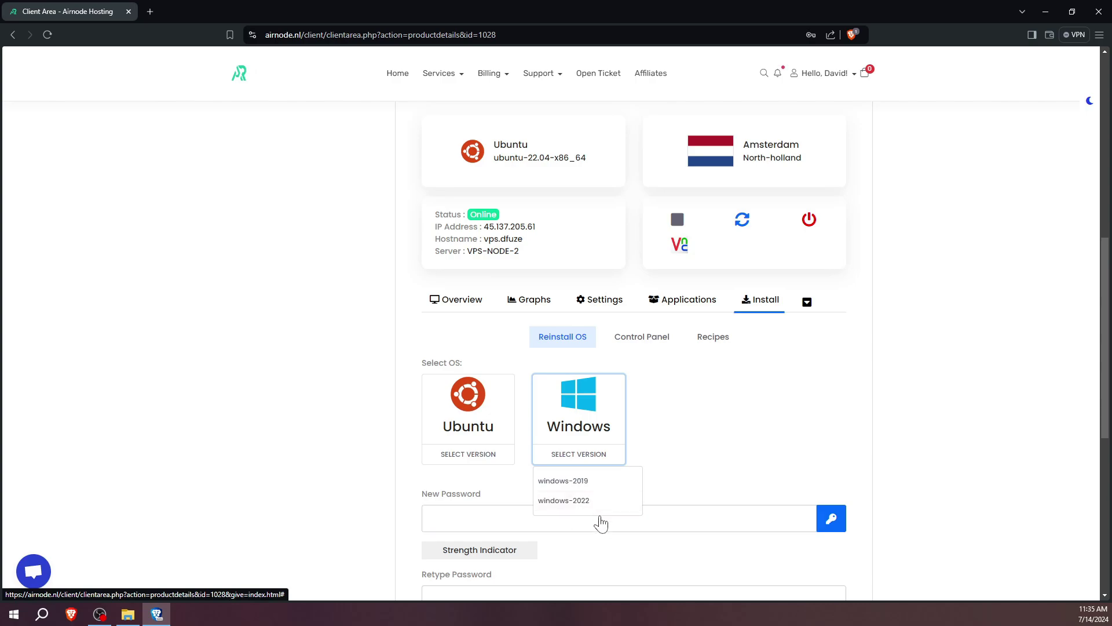
pyautogui.click(575, 481)
pyautogui.scroll(-2, 582, 480)
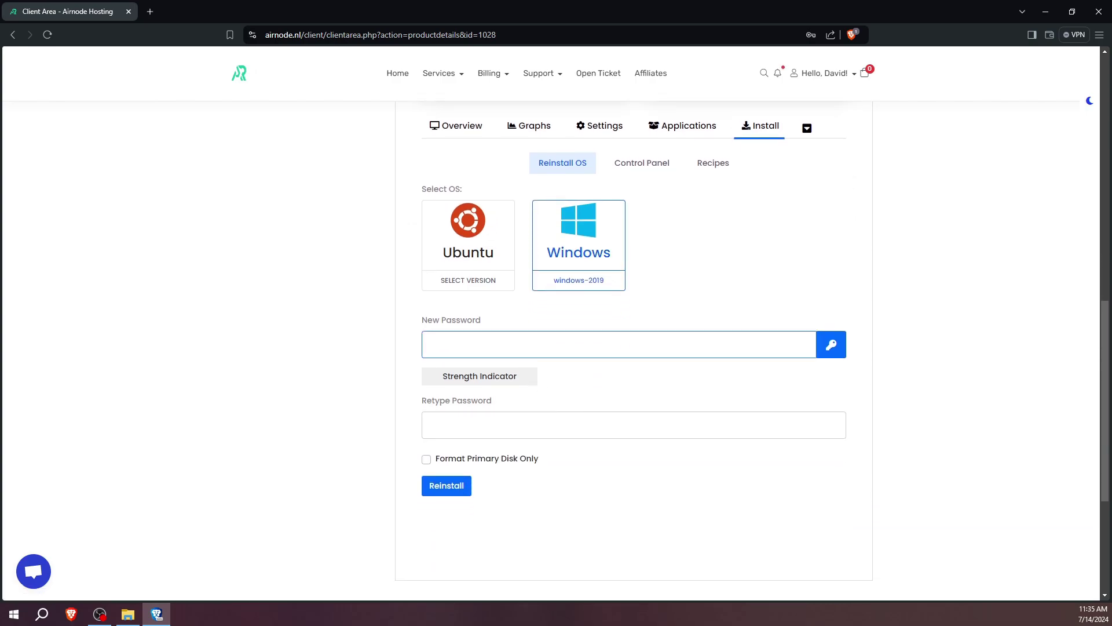
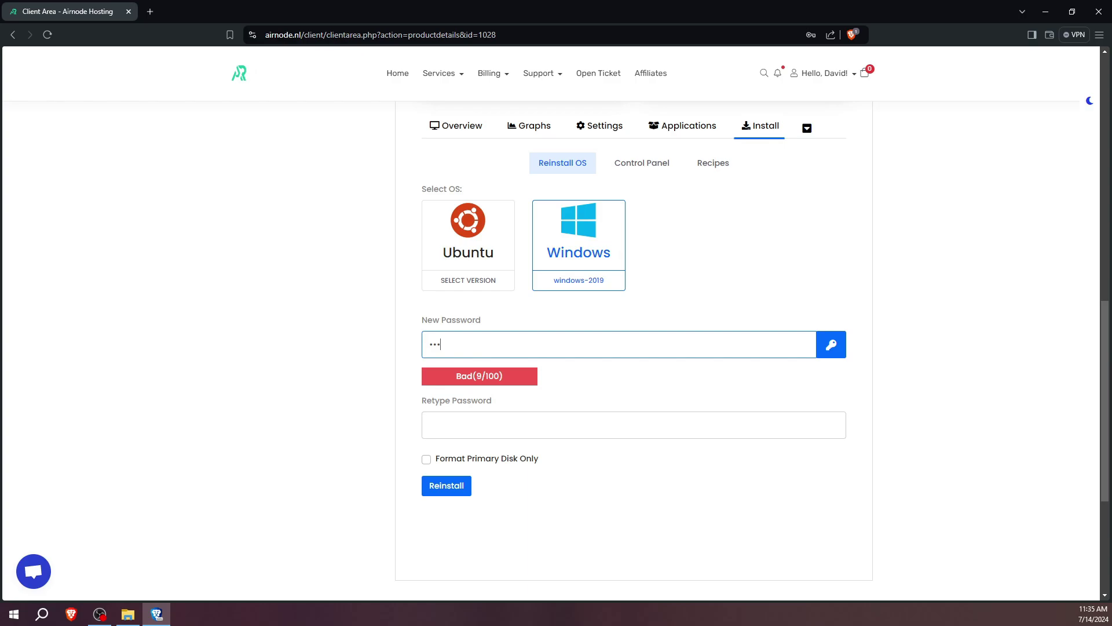
pyautogui.press('Tab')
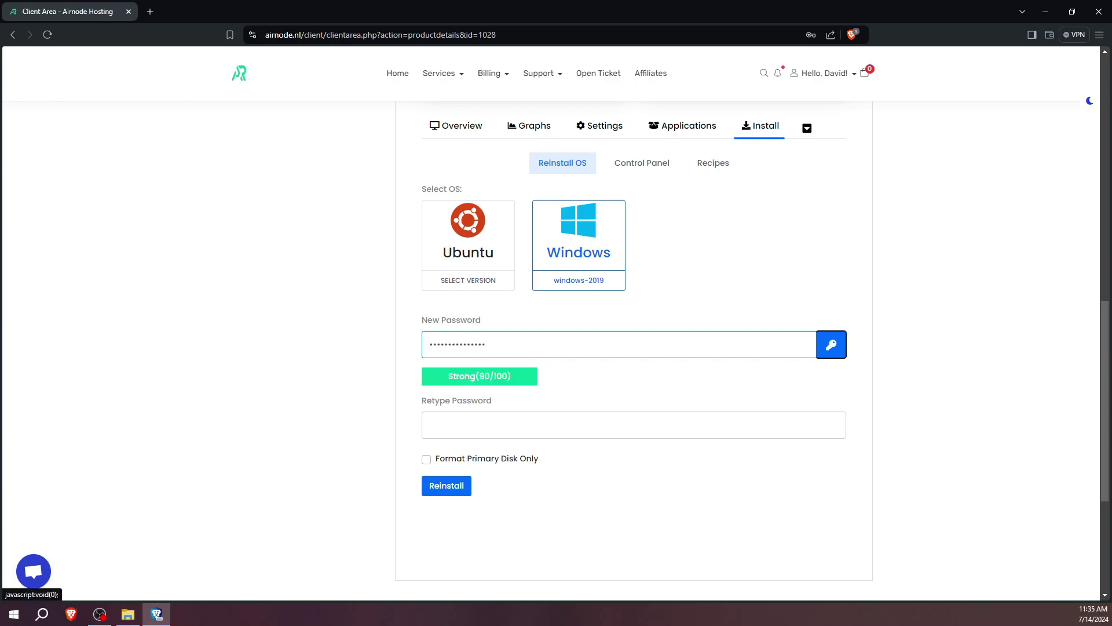
pyautogui.press('Tab')
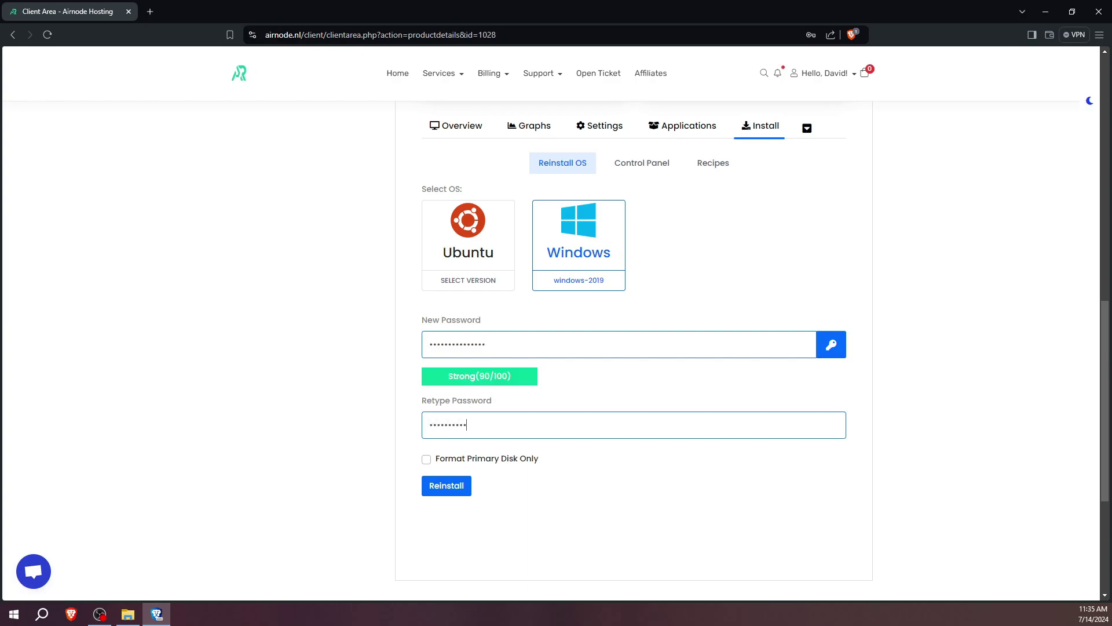
pyautogui.scroll(1, 533, 380)
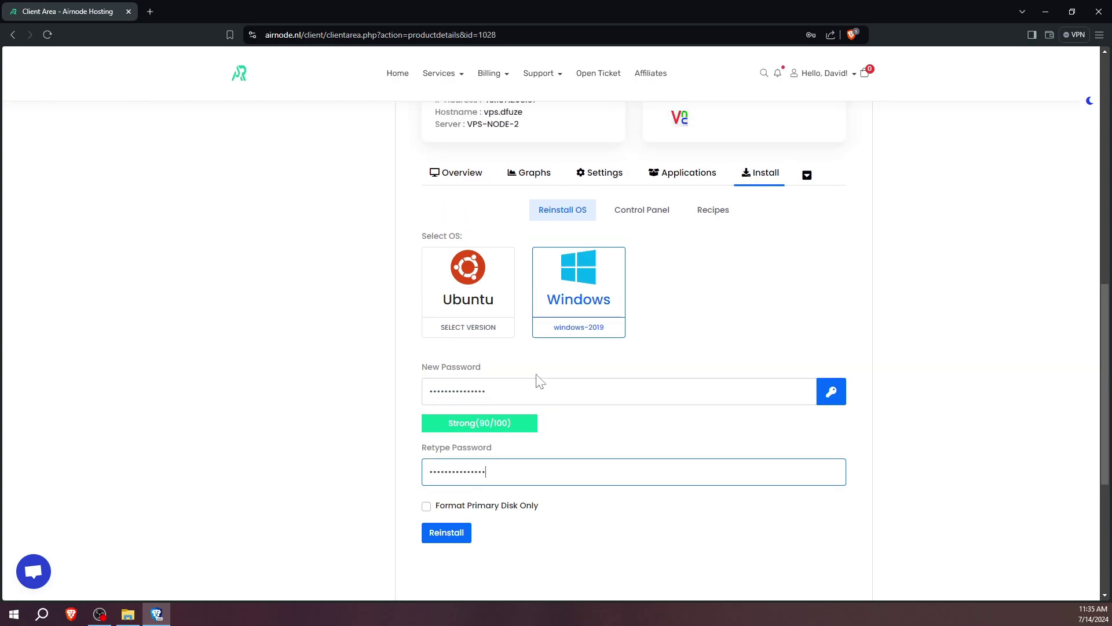
pyautogui.scroll(-1, 522, 418)
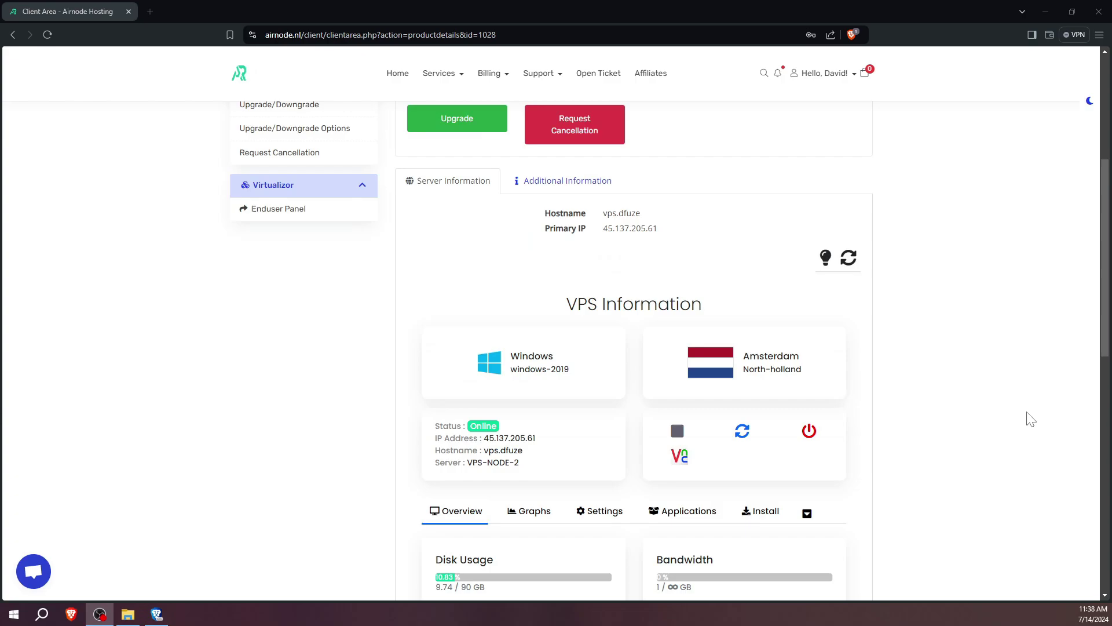
# Copy the VPS primary IP 45.137.205.61 and launch Remote Desktop Connection.
pyautogui.hotkey('alt', 'Tab')
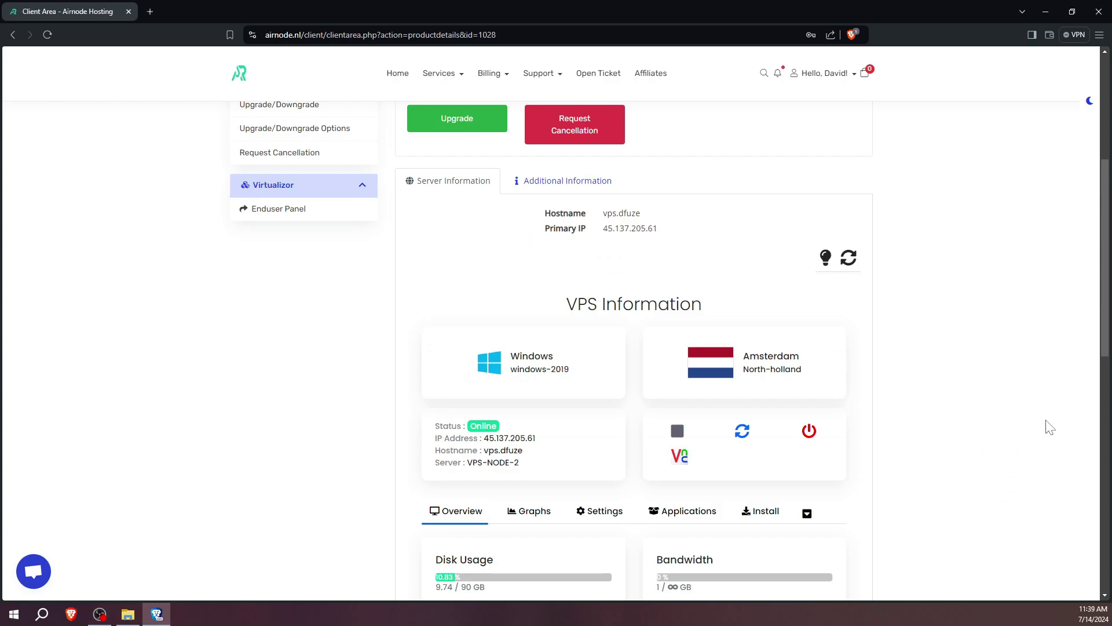
pyautogui.moveTo(603, 228); pyautogui.dragTo(658, 229)
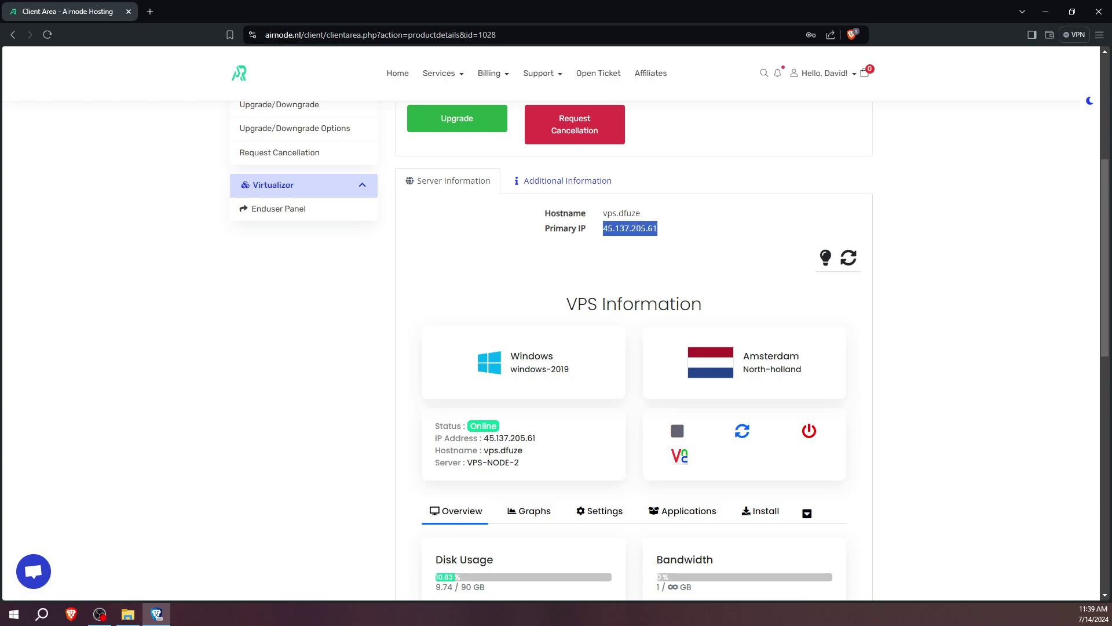
pyautogui.rightClick(654, 230)
pyautogui.click(678, 241)
pyautogui.click(55, 606)
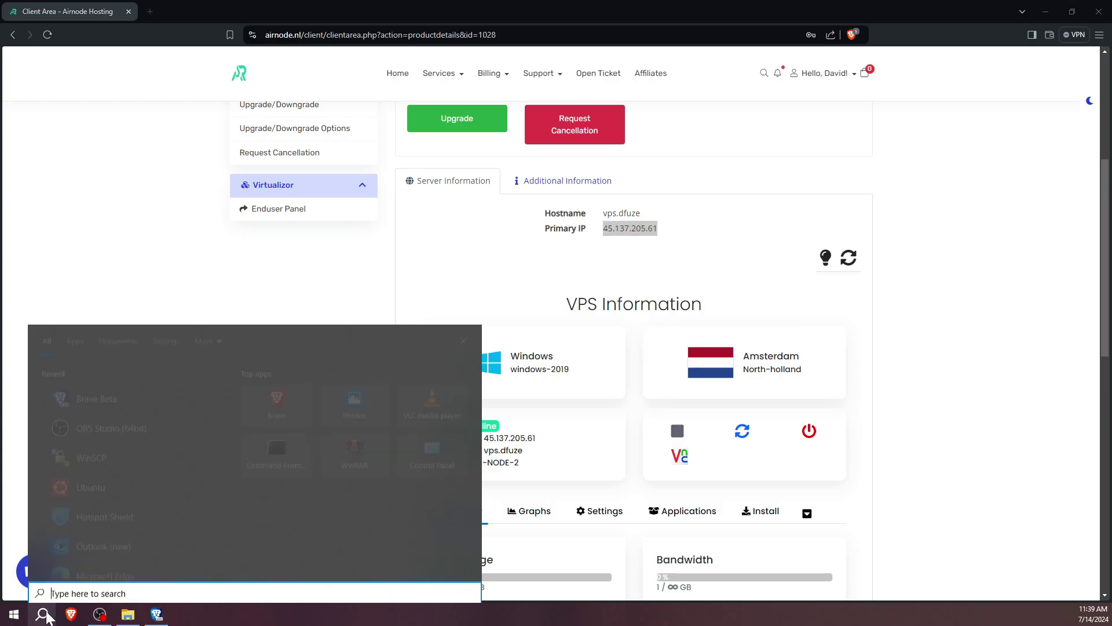
pyautogui.write('re')
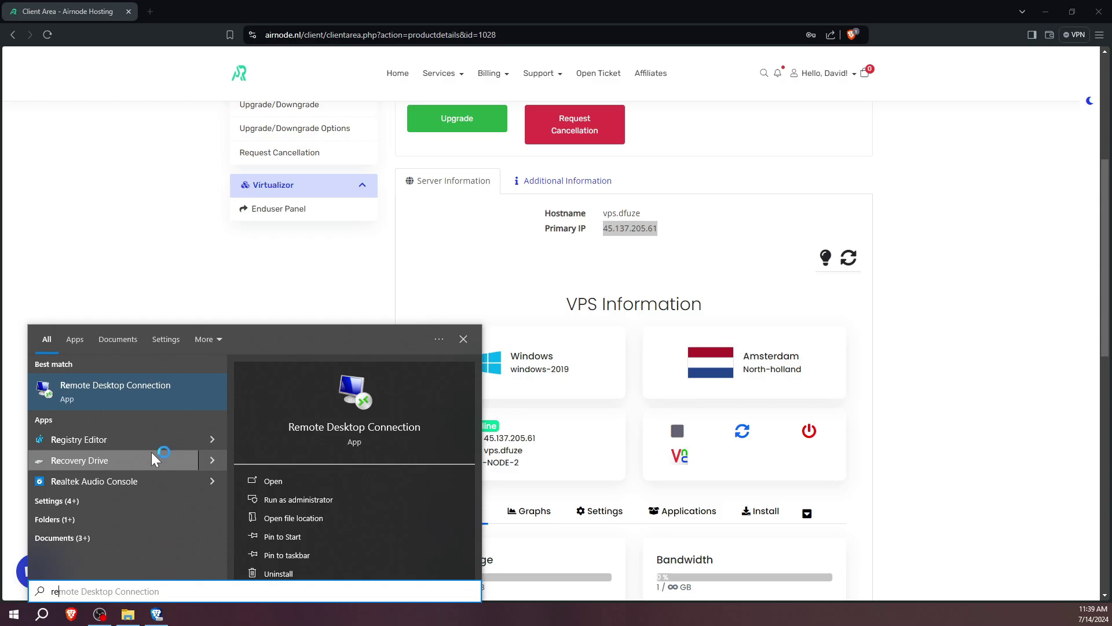
pyautogui.press('Return')
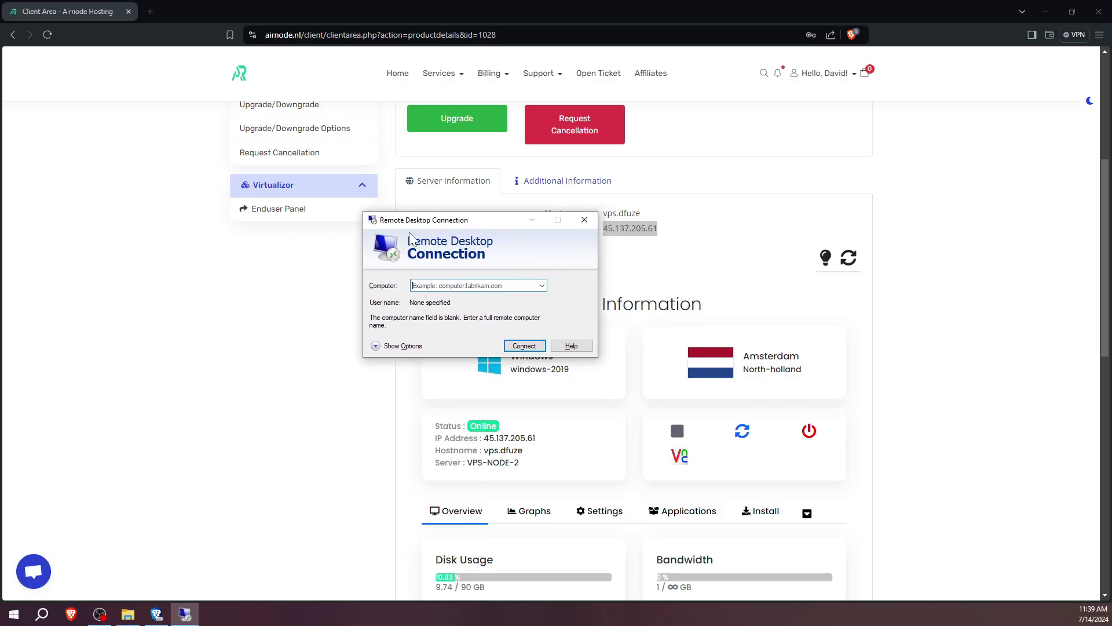
# Connect to the pasted IP as Administrator with the password remembered.
pyautogui.hotkey('ctrl', 'v')
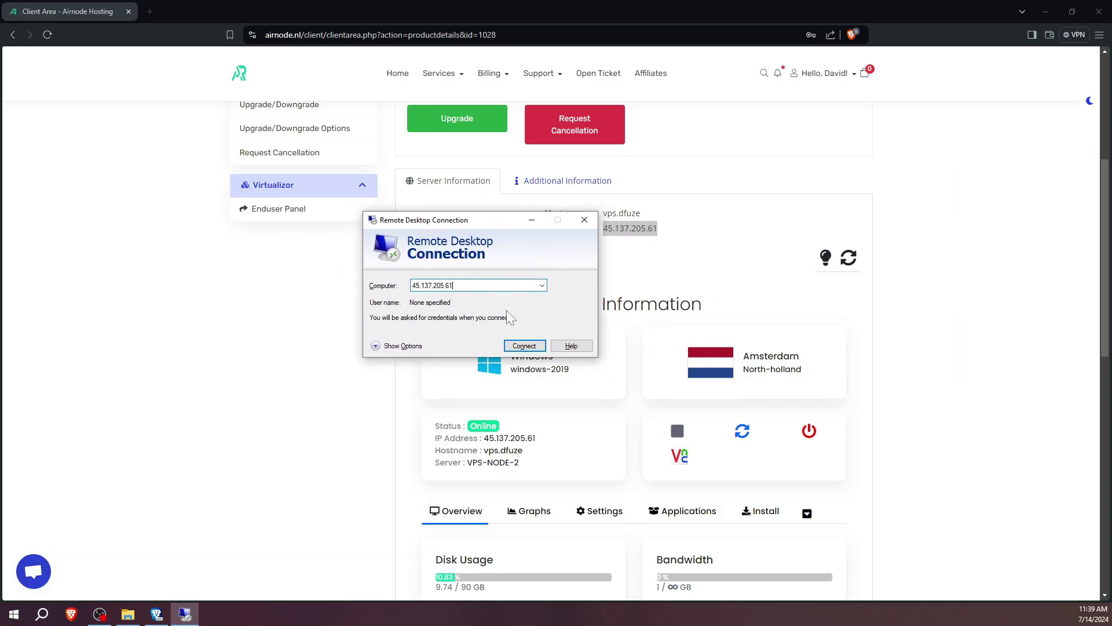
pyautogui.click(525, 347)
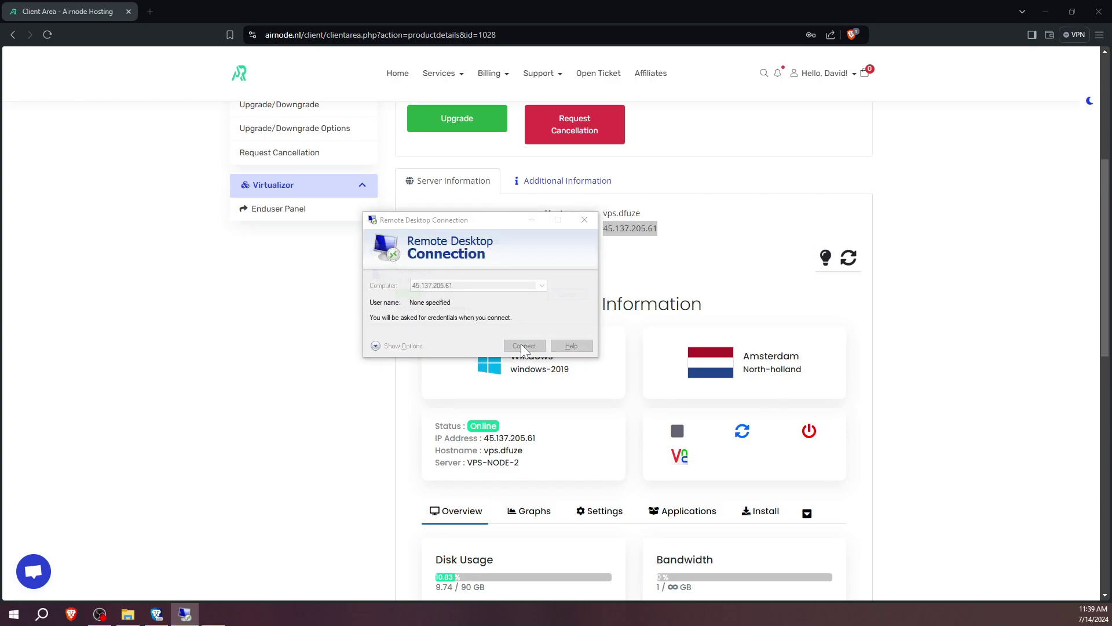
pyautogui.moveTo(374, 163); pyautogui.dragTo(620, 198)
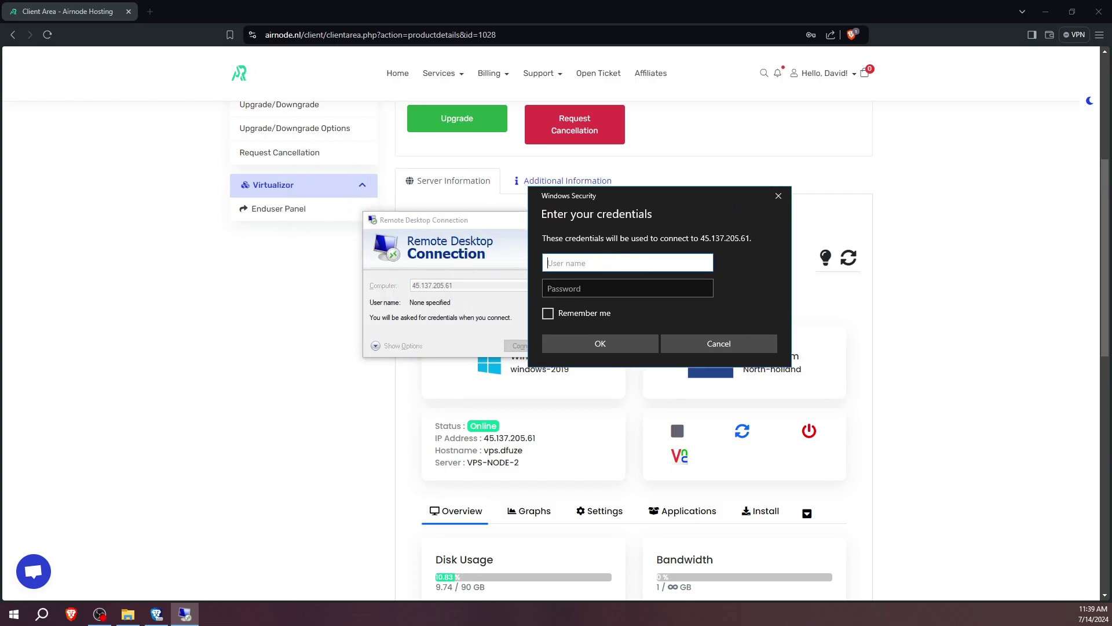
pyautogui.write('Admin')
pyautogui.write('istrator')
pyautogui.press('Tab')
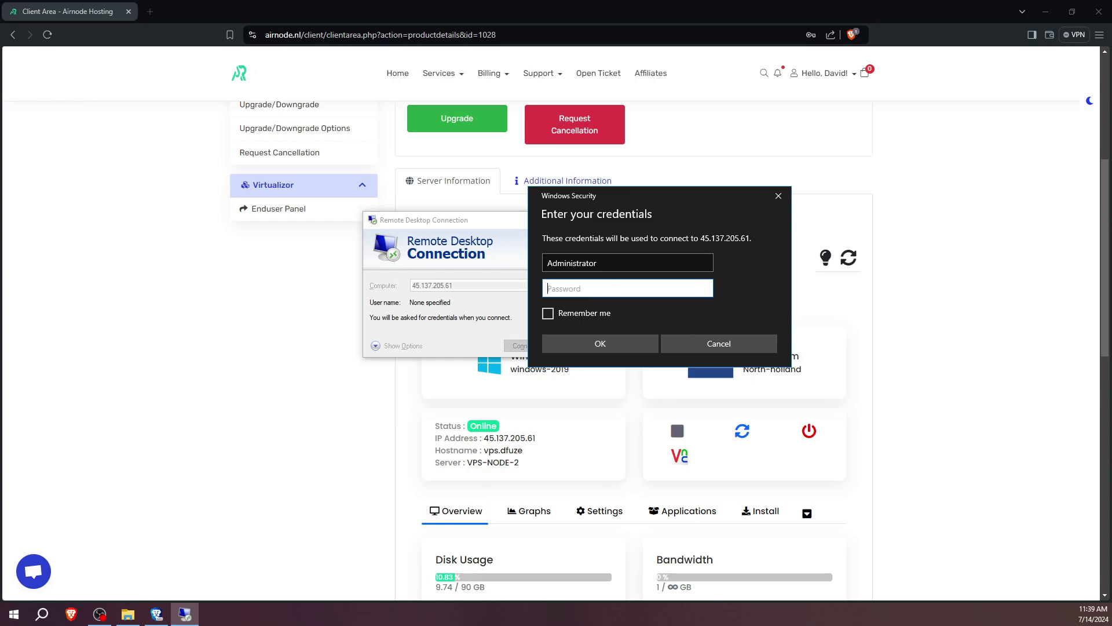
pyautogui.write('a')
pyautogui.click(548, 315)
pyautogui.click(569, 347)
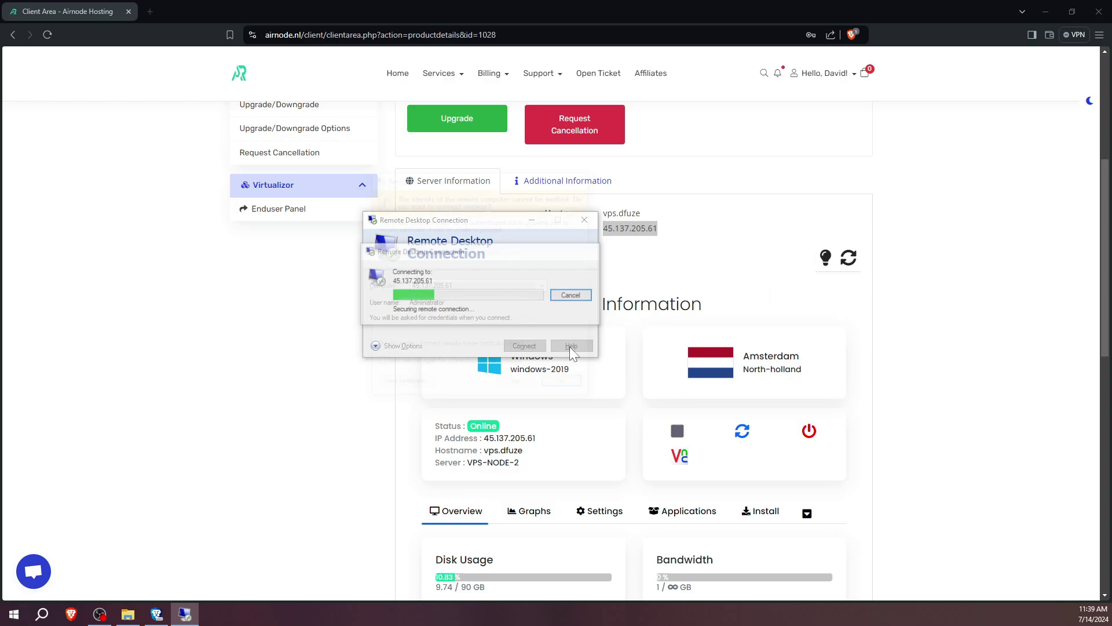
# Accept the server's certificate warning and stop it appearing again.
pyautogui.moveTo(477, 178); pyautogui.dragTo(597, 152)
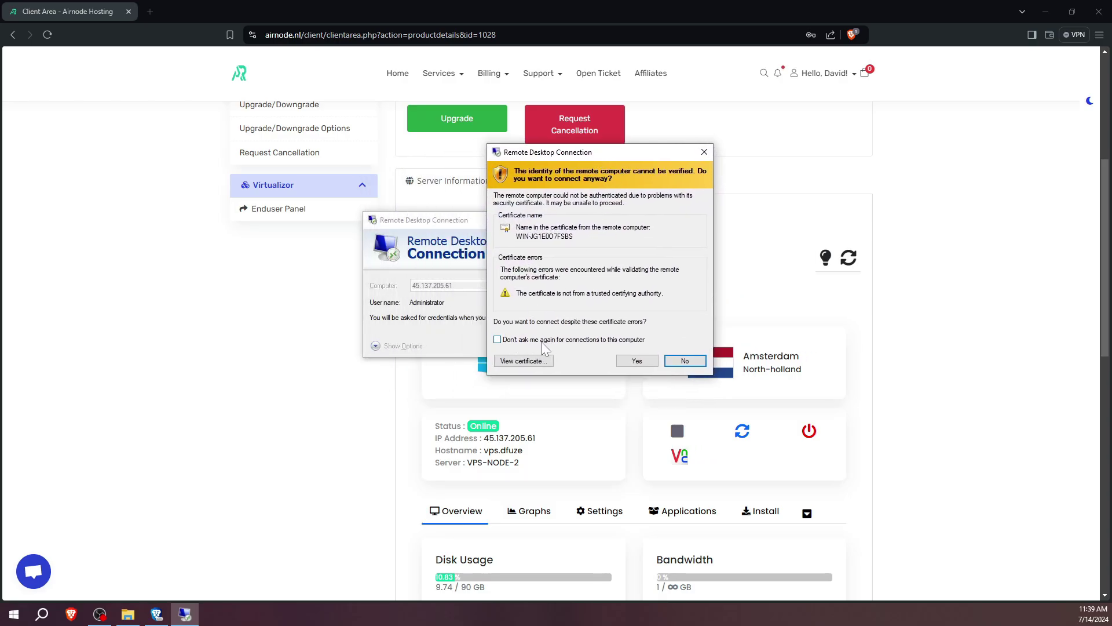
pyautogui.click(546, 341)
pyautogui.click(635, 362)
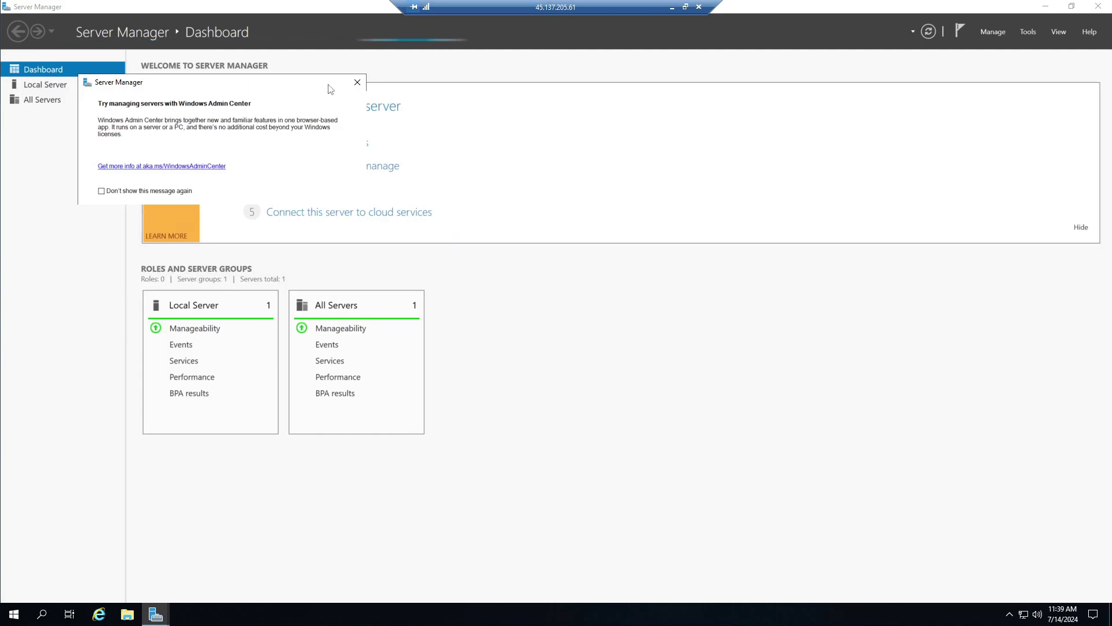
# Permanently dismiss the Windows Admin Center prompt, close Server Manager, and show Start.
pyautogui.moveTo(512, 127); pyautogui.dragTo(614, 167)
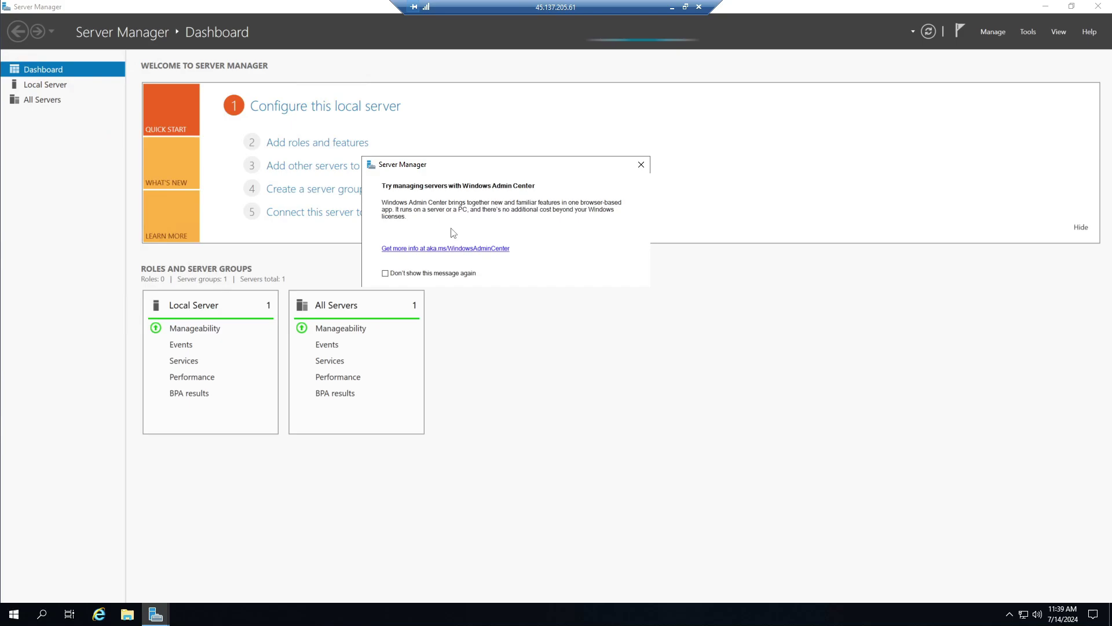
pyautogui.click(385, 273)
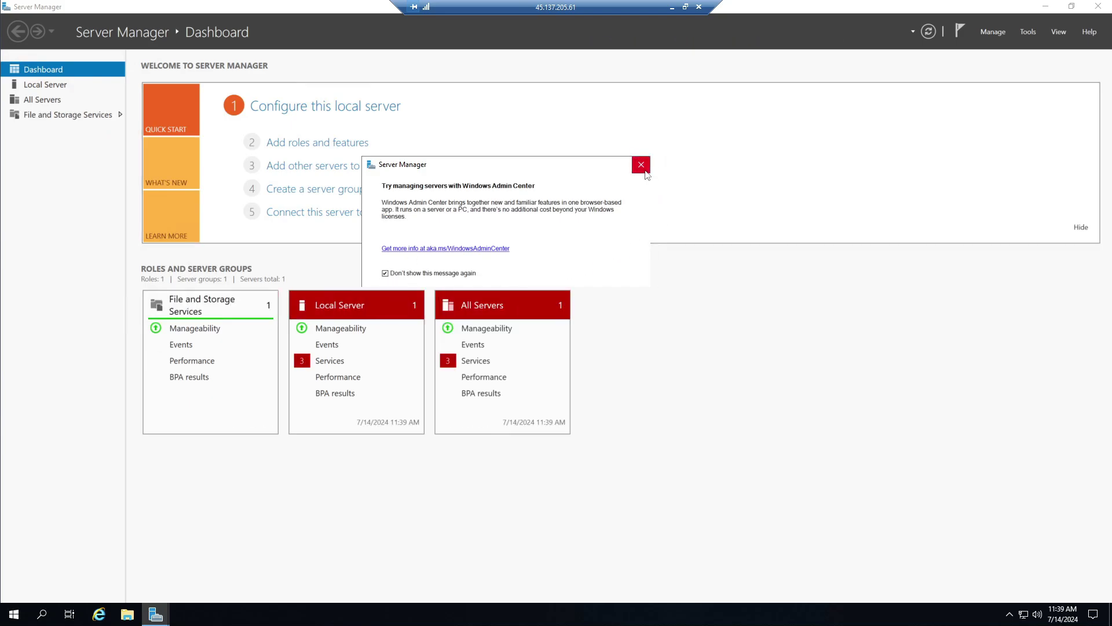
pyautogui.click(644, 170)
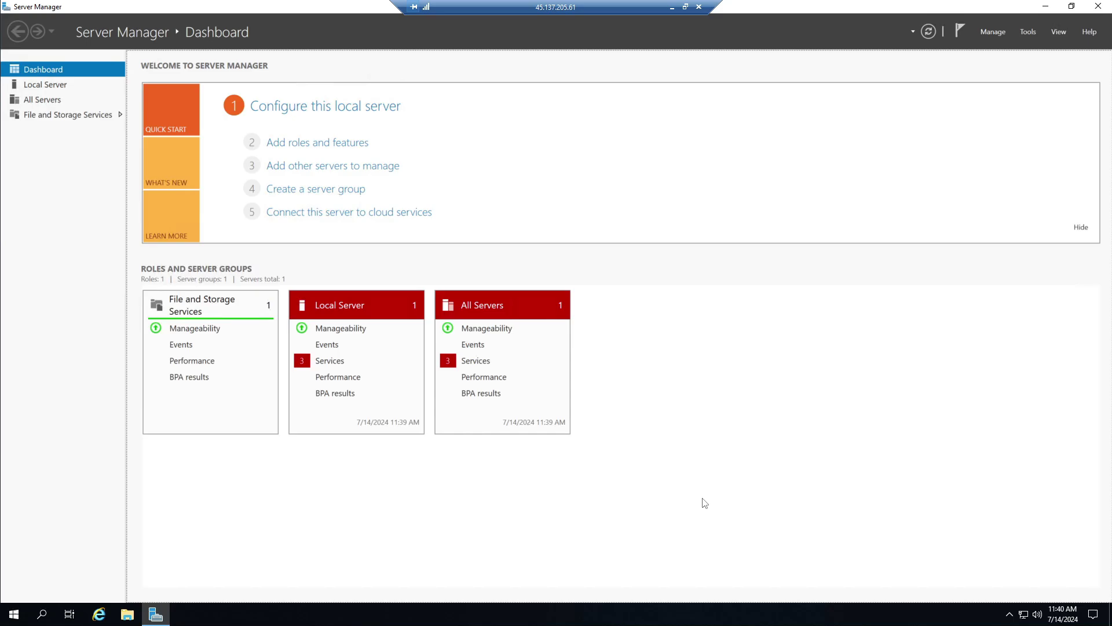
pyautogui.click(1092, 11)
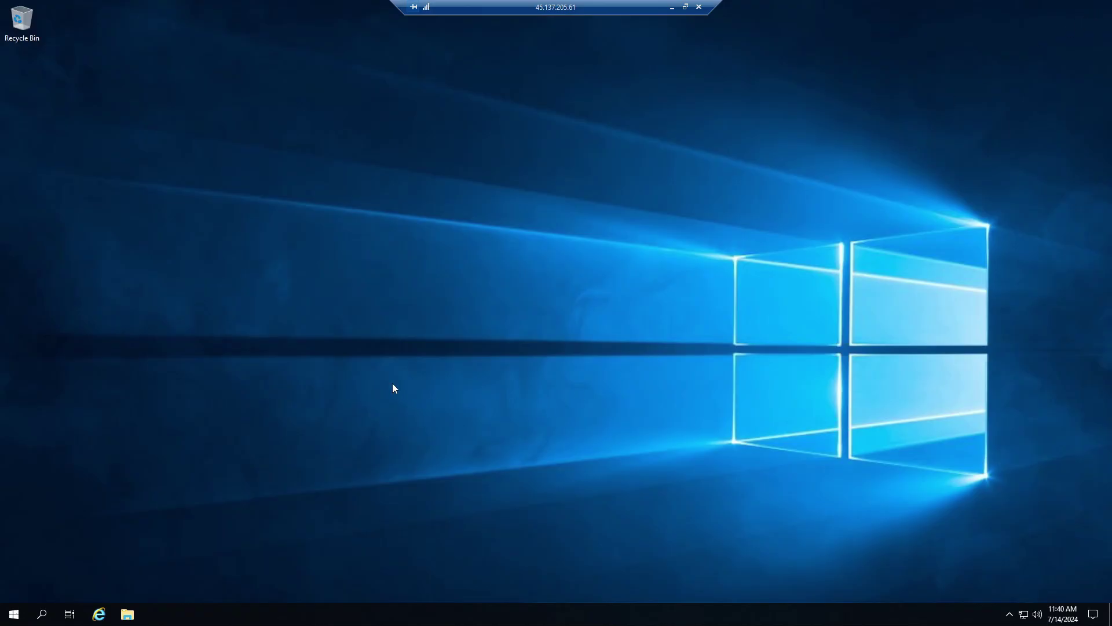
pyautogui.press('super')
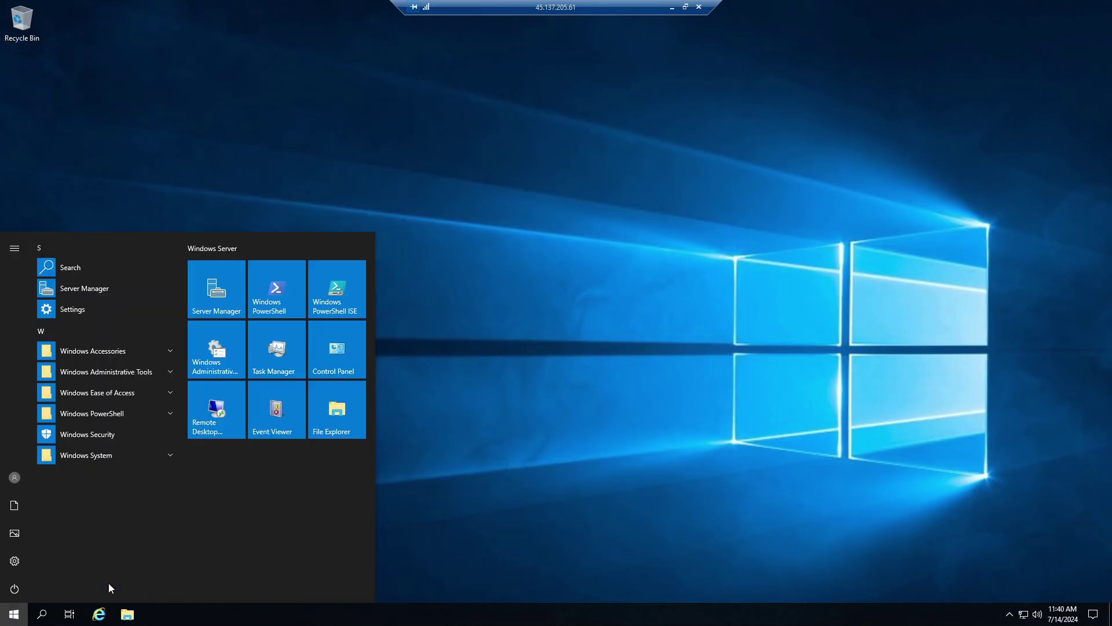
pyautogui.write('fire')
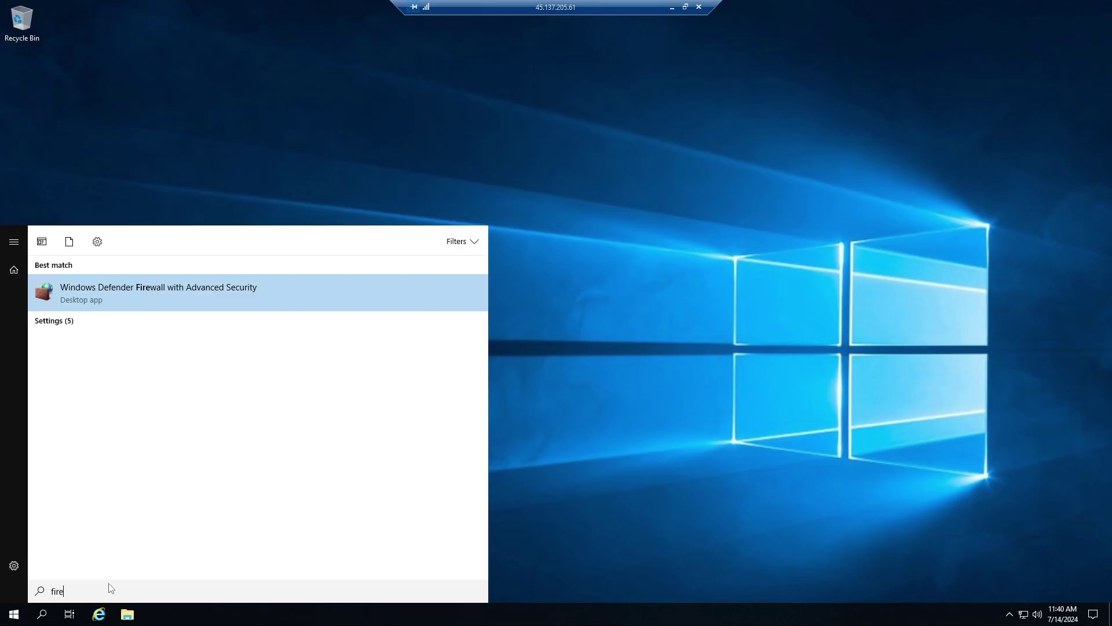
# Open Windows Defender Firewall and add inbound rule 'FiveM' allowing TCP 30120, all profiles.
pyautogui.click(147, 297)
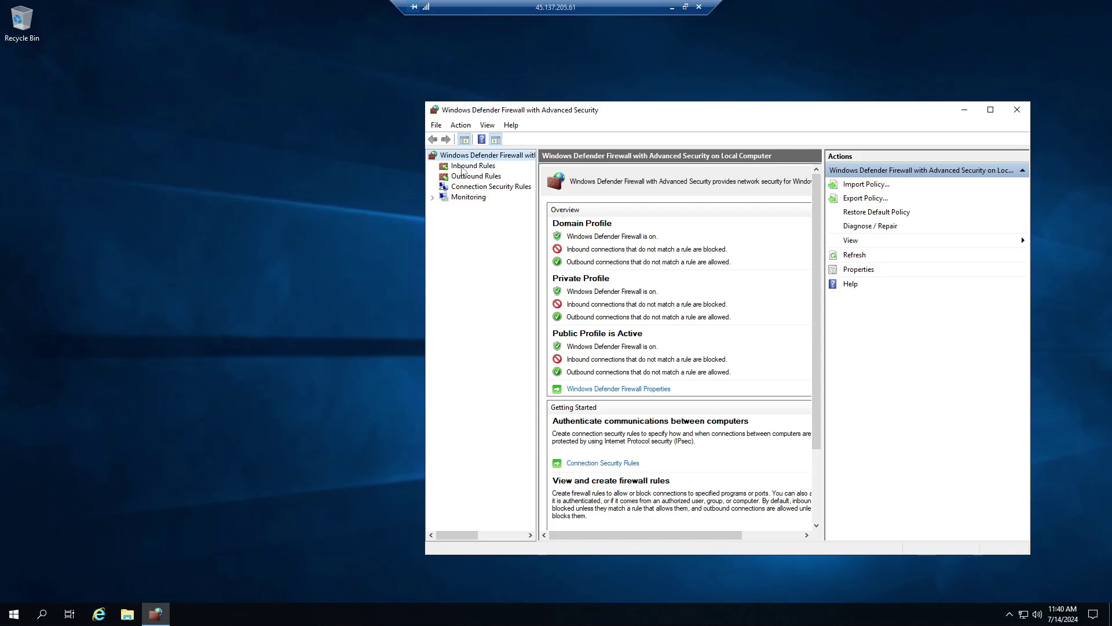
pyautogui.click(463, 166)
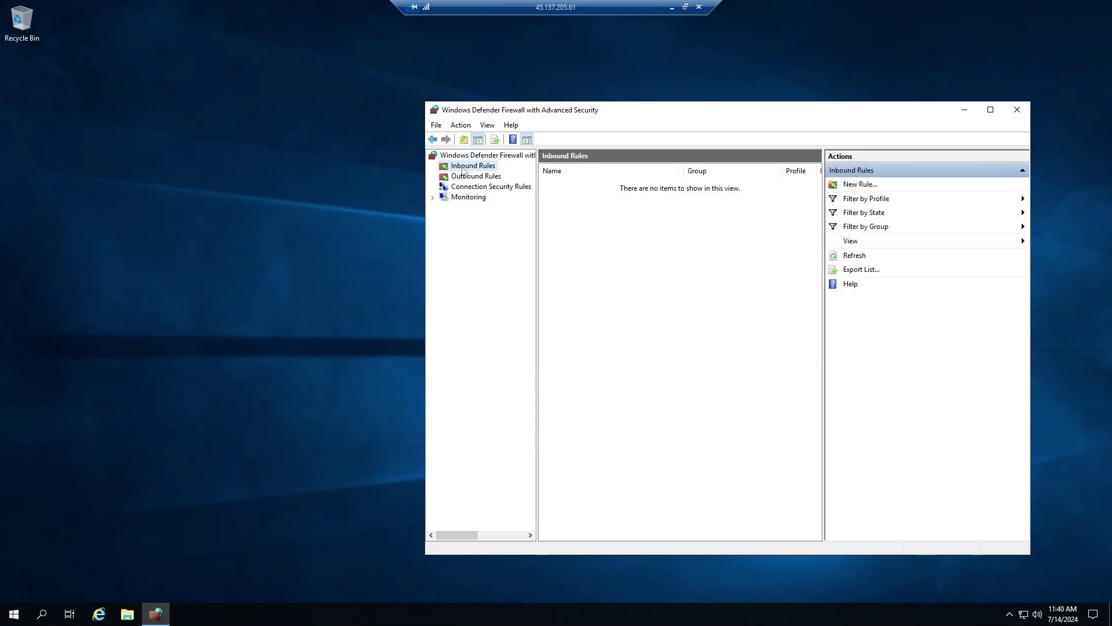
pyautogui.click(852, 186)
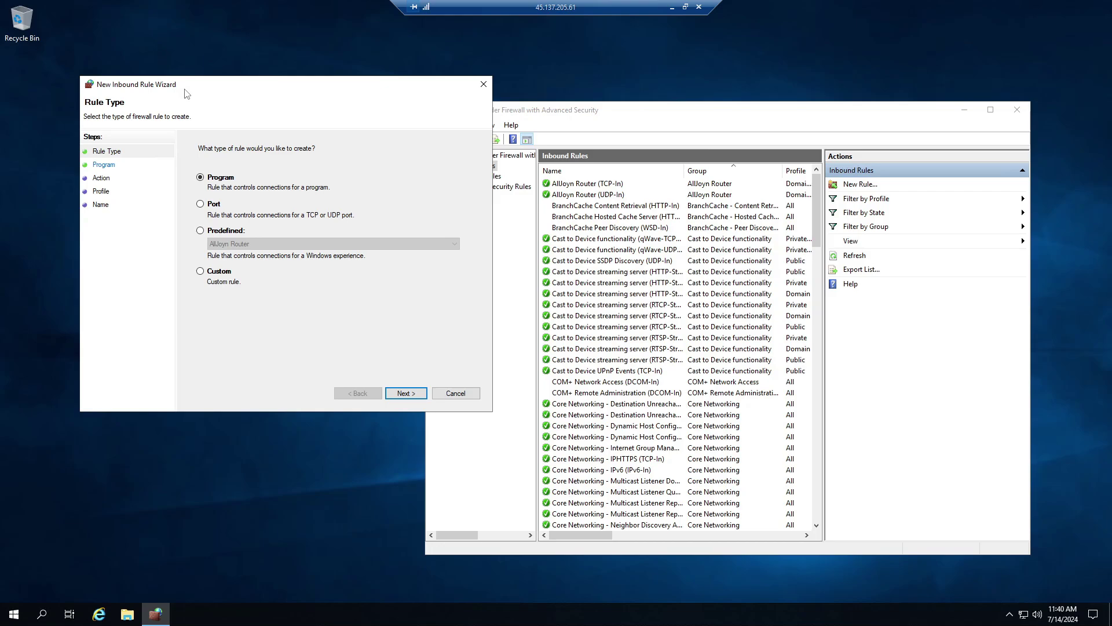
pyautogui.moveTo(186, 90); pyautogui.dragTo(603, 109)
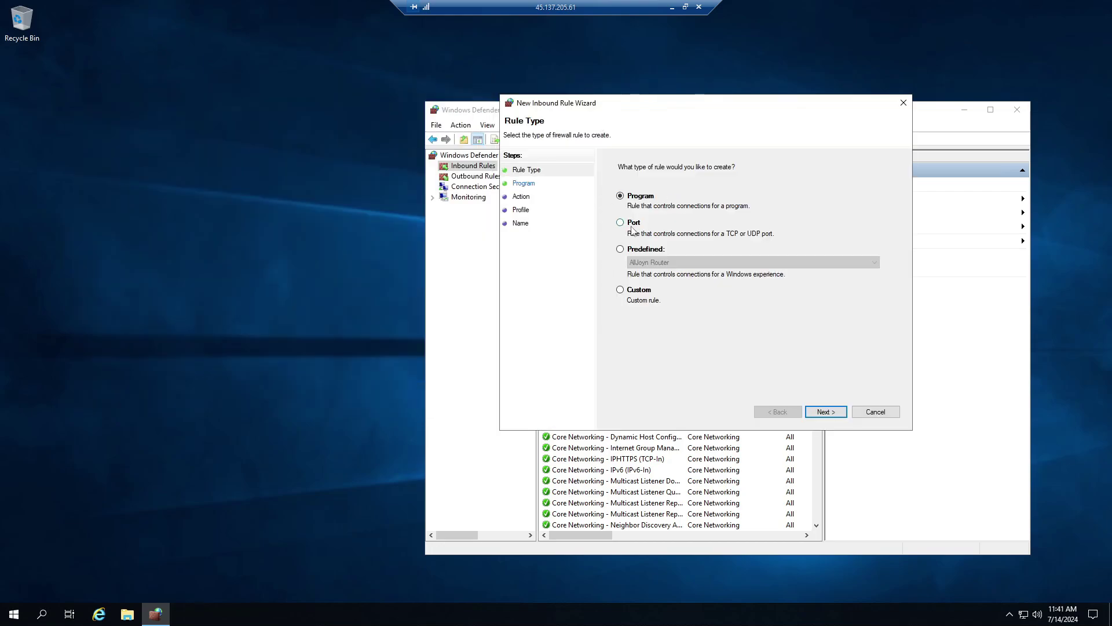
pyautogui.click(632, 222)
pyautogui.click(822, 414)
pyautogui.write('30120')
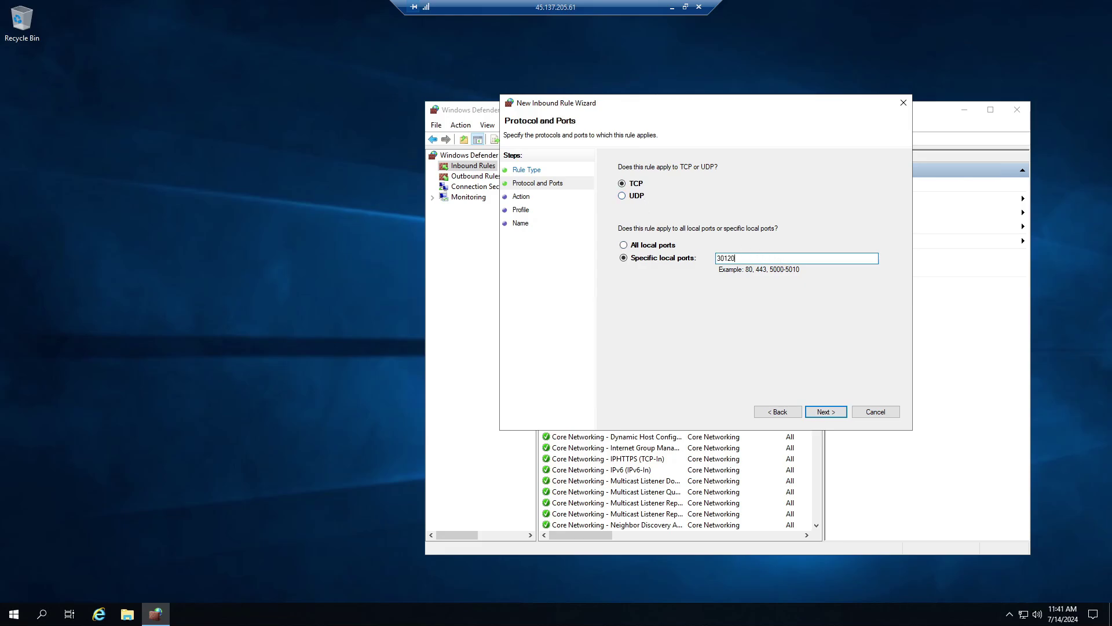
pyautogui.click(830, 411)
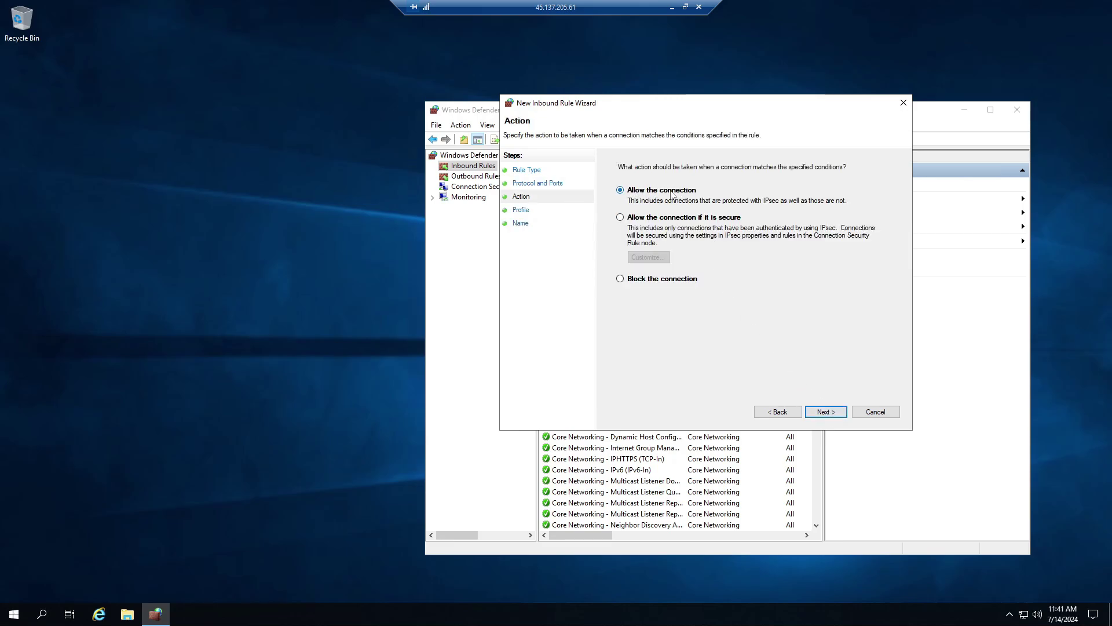
pyautogui.click(835, 415)
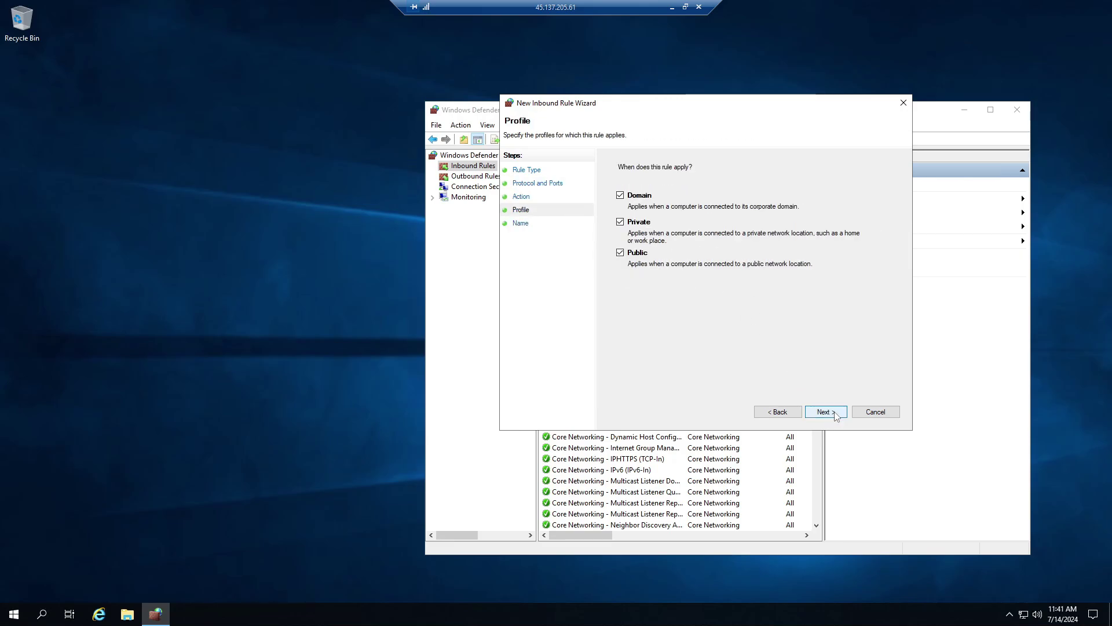
pyautogui.click(834, 416)
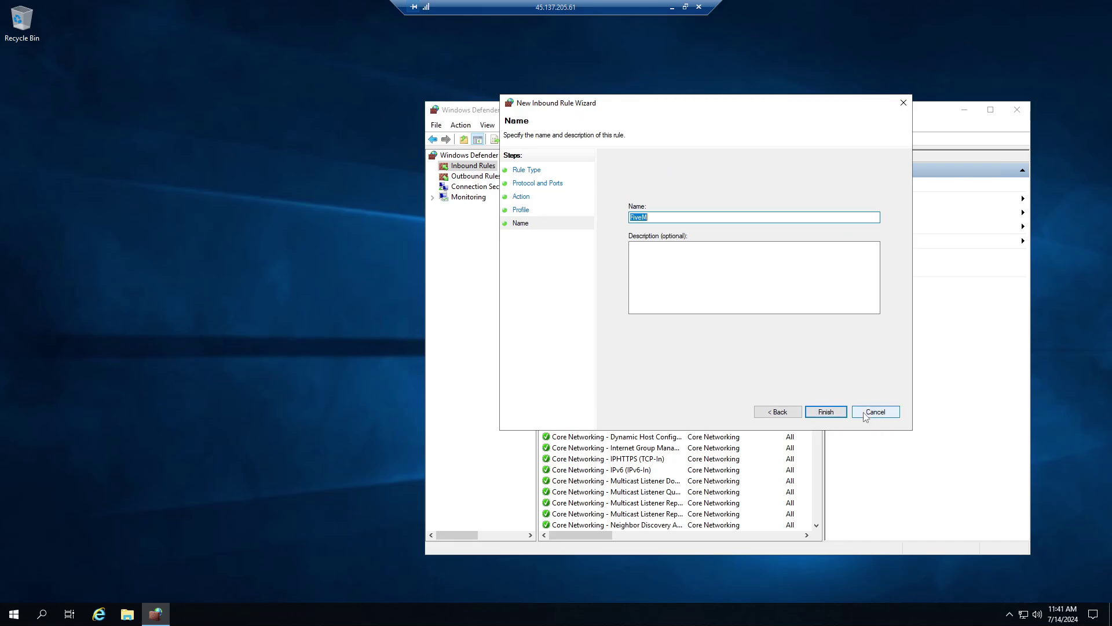
pyautogui.click(825, 412)
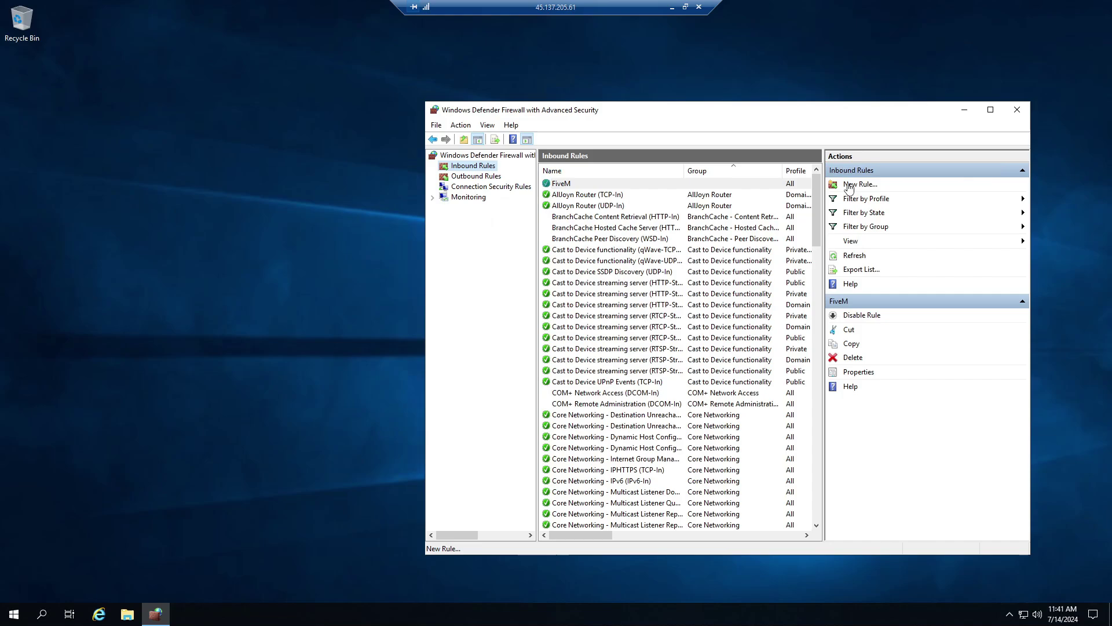
# Add a second inbound 'FiveM' port rule allowing UDP 30120 on all profiles.
pyautogui.click(849, 187)
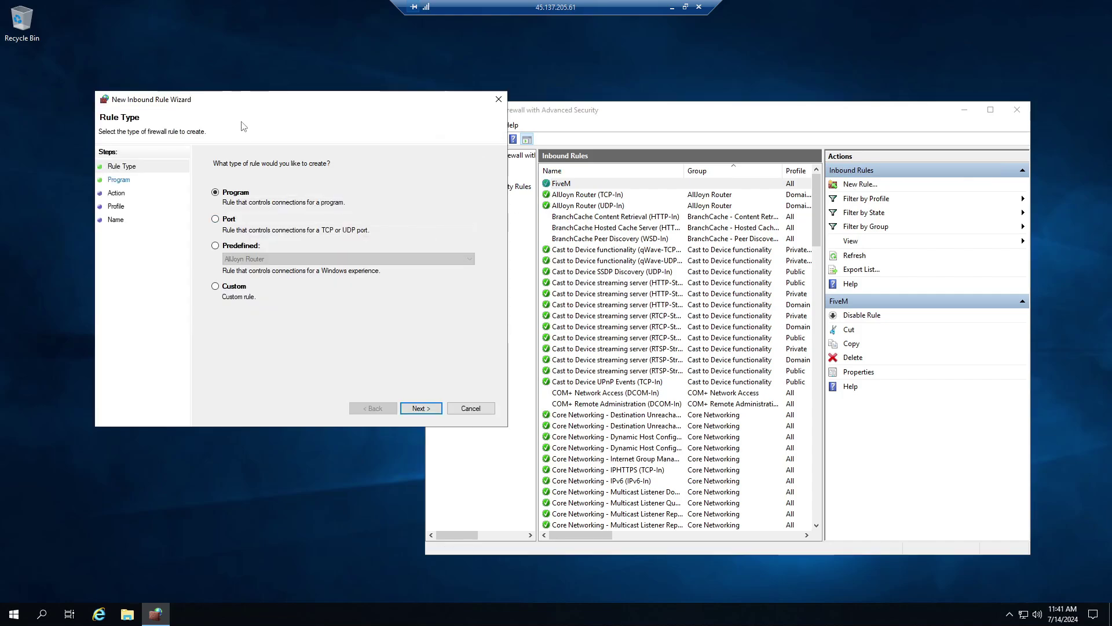
pyautogui.moveTo(252, 102); pyautogui.dragTo(634, 158)
pyautogui.click(596, 275)
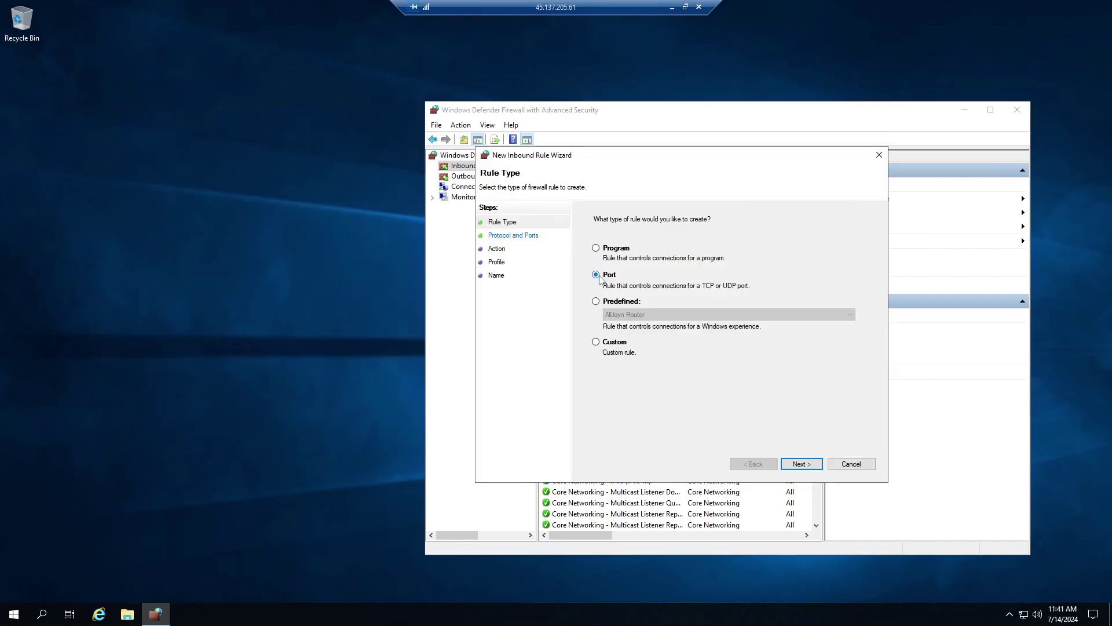
pyautogui.click(812, 462)
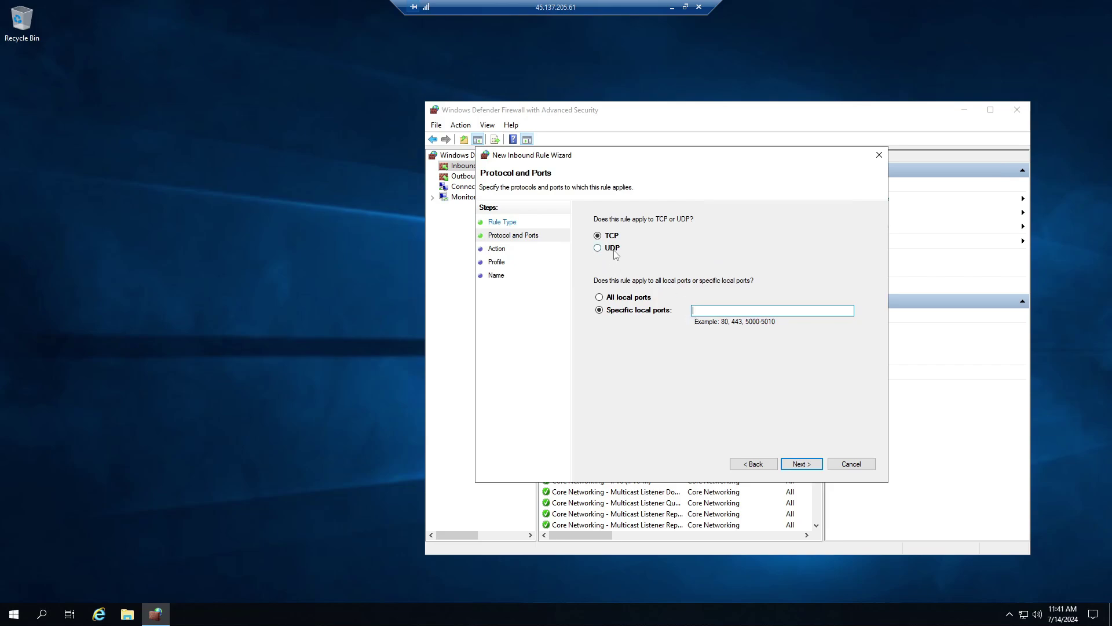
pyautogui.click(612, 249)
pyautogui.click(707, 310)
pyautogui.write('3')
pyautogui.write('0120')
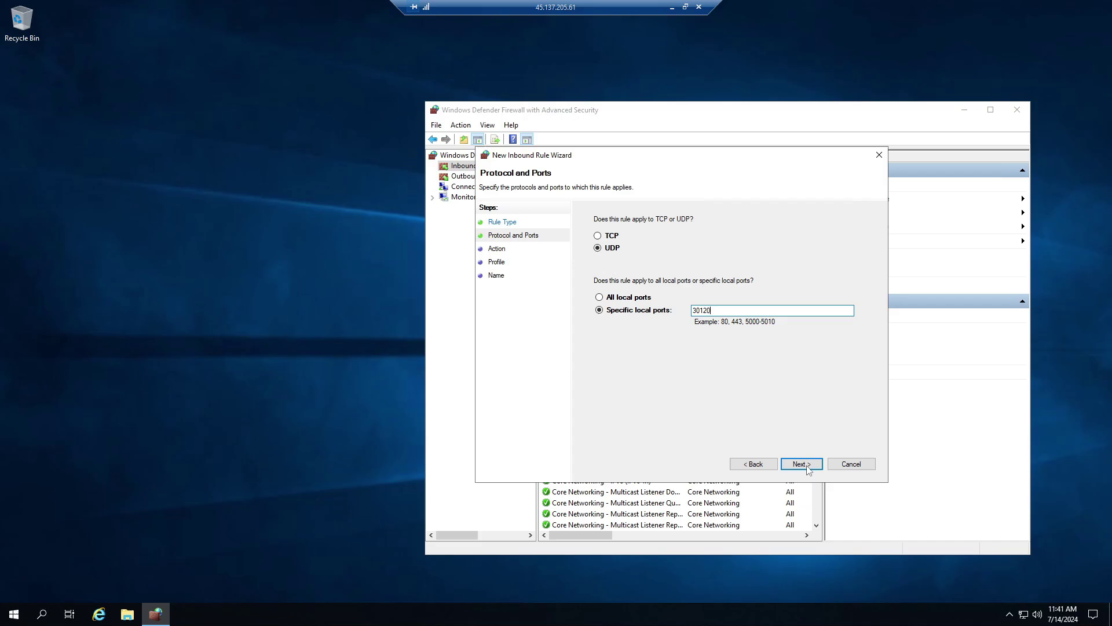
pyautogui.click(802, 464)
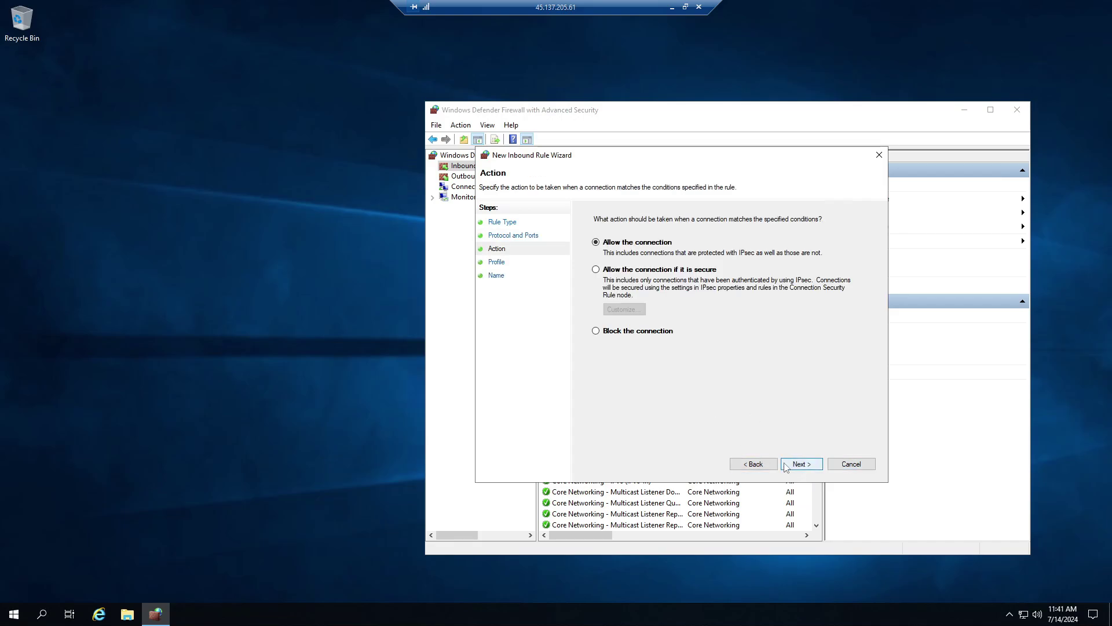
pyautogui.click(801, 464)
pyautogui.click(798, 465)
pyautogui.write('FiveM')
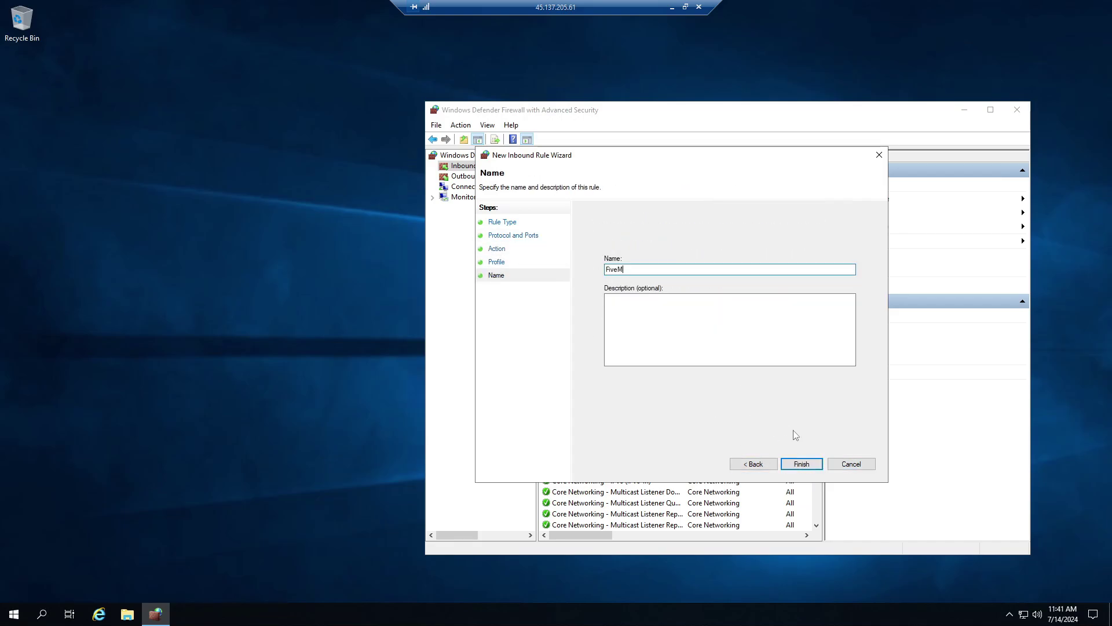
pyautogui.click(800, 463)
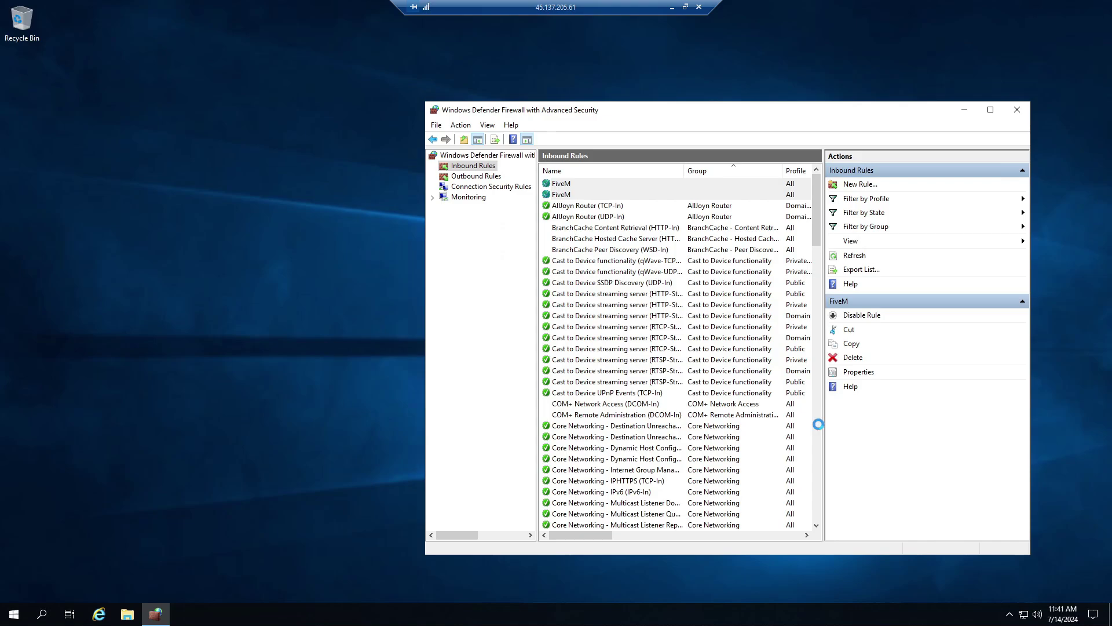
# Add outbound rule 'FiveM' for TCP port 30120, allowed on all profiles.
pyautogui.click(469, 177)
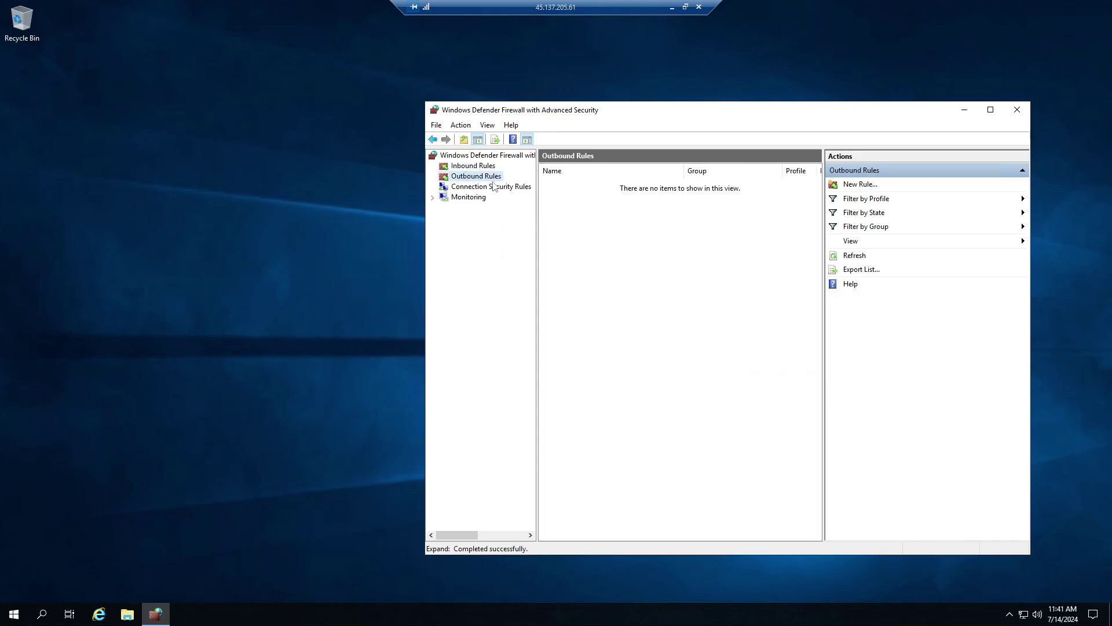
pyautogui.click(856, 186)
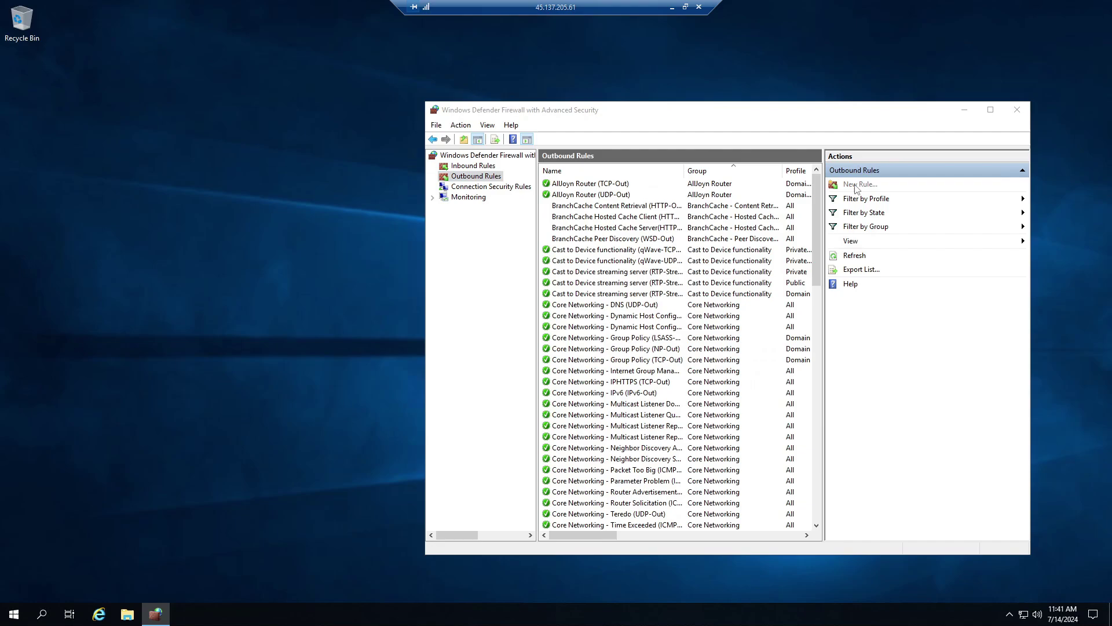
pyautogui.moveTo(260, 111); pyautogui.dragTo(705, 178)
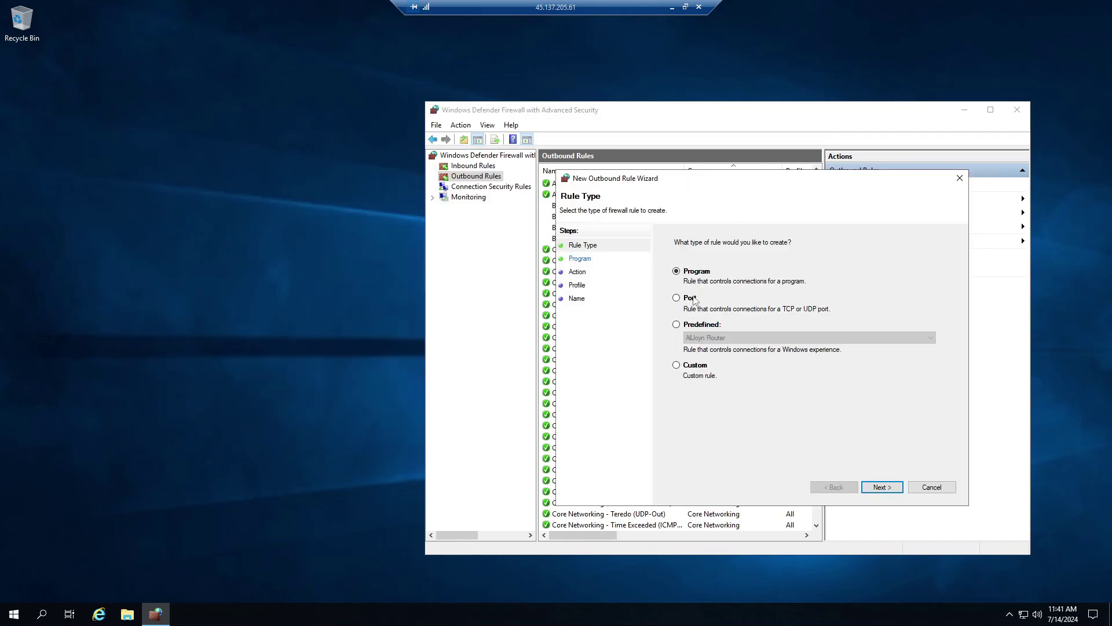
pyautogui.click(685, 300)
pyautogui.click(882, 487)
pyautogui.write('30120')
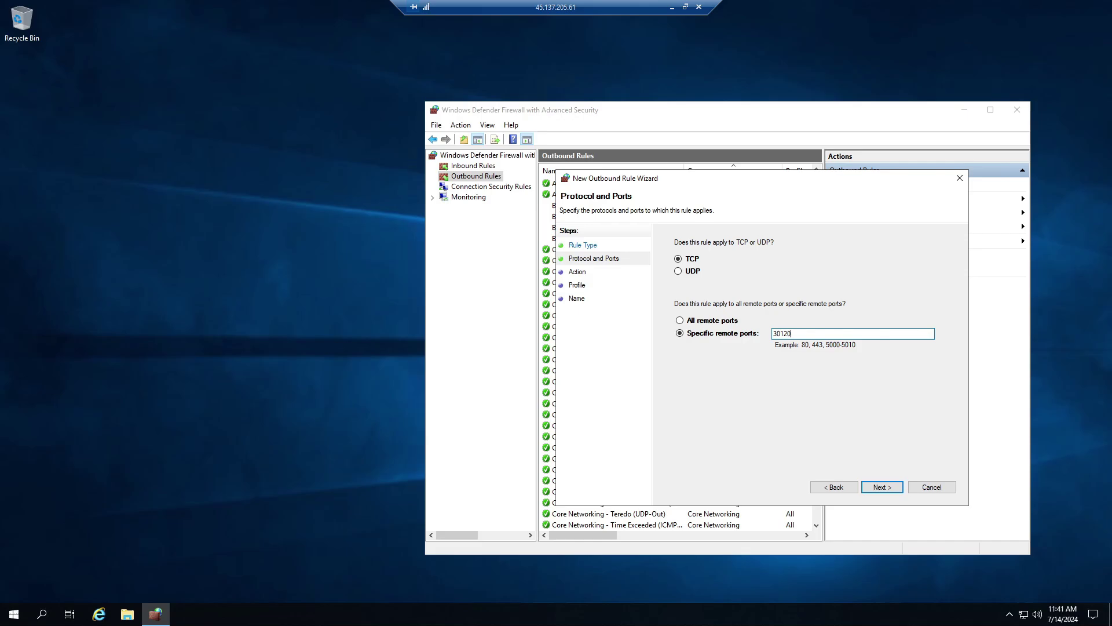
pyautogui.click(881, 487)
pyautogui.click(882, 489)
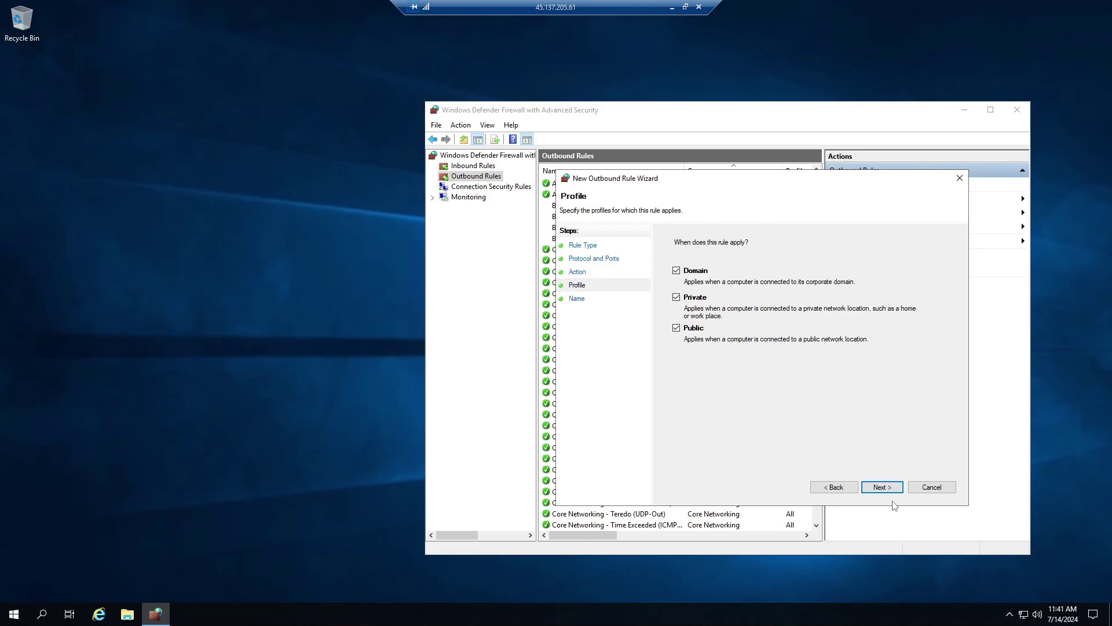
pyautogui.click(895, 489)
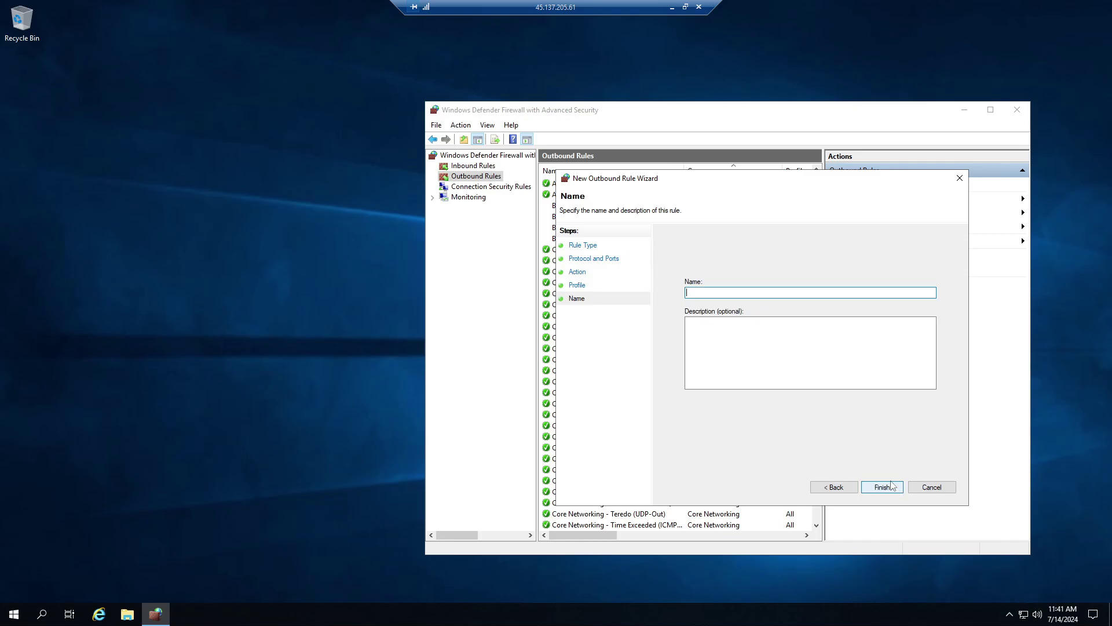
pyautogui.click(893, 489)
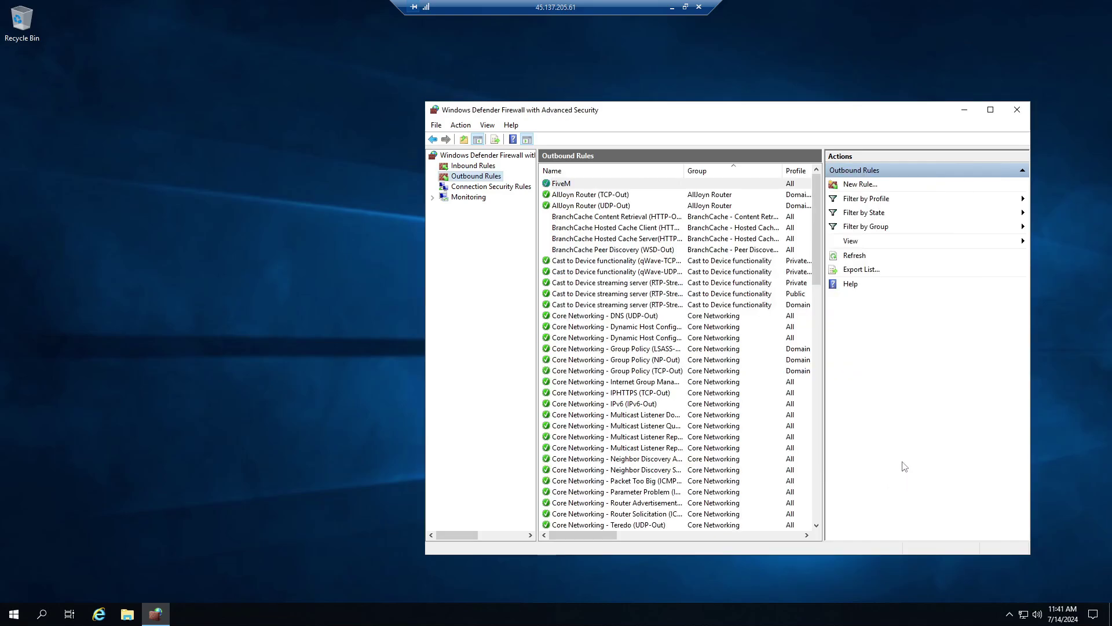
pyautogui.click(857, 184)
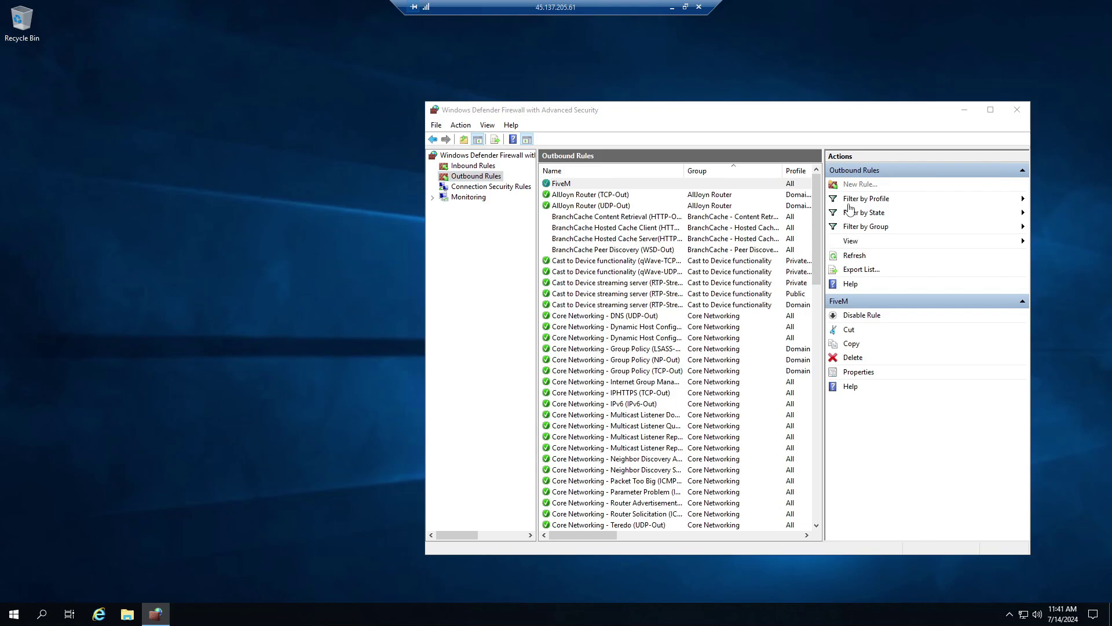
# Add a second outbound 'FiveM' rule allowing UDP remote port 30120 on all profiles.
pyautogui.moveTo(261, 143); pyautogui.dragTo(710, 203)
pyautogui.click(700, 309)
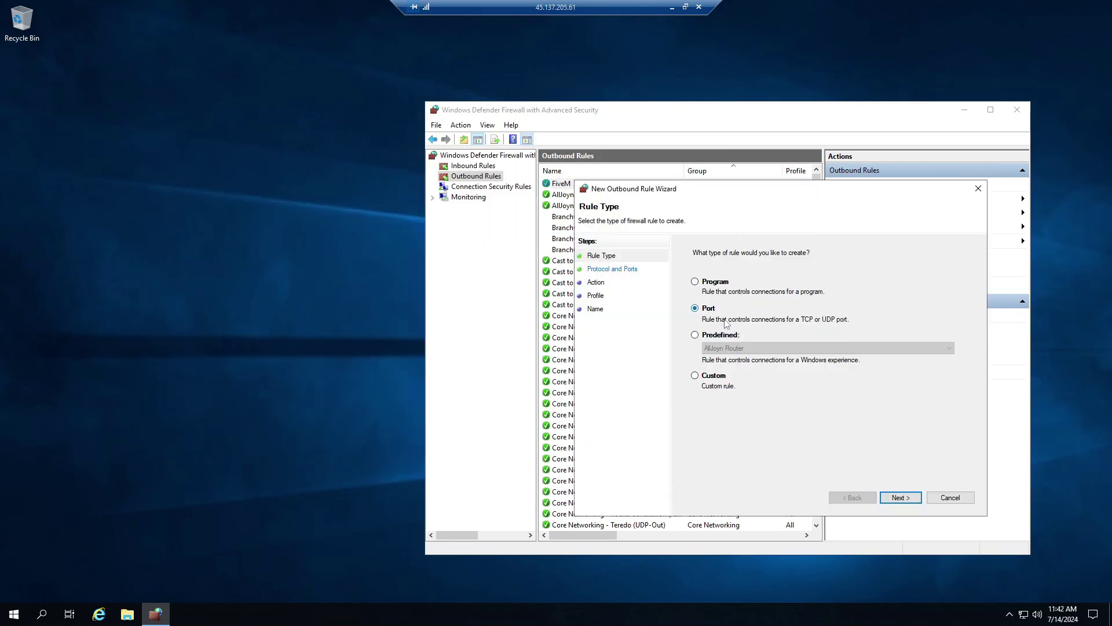
pyautogui.click(899, 499)
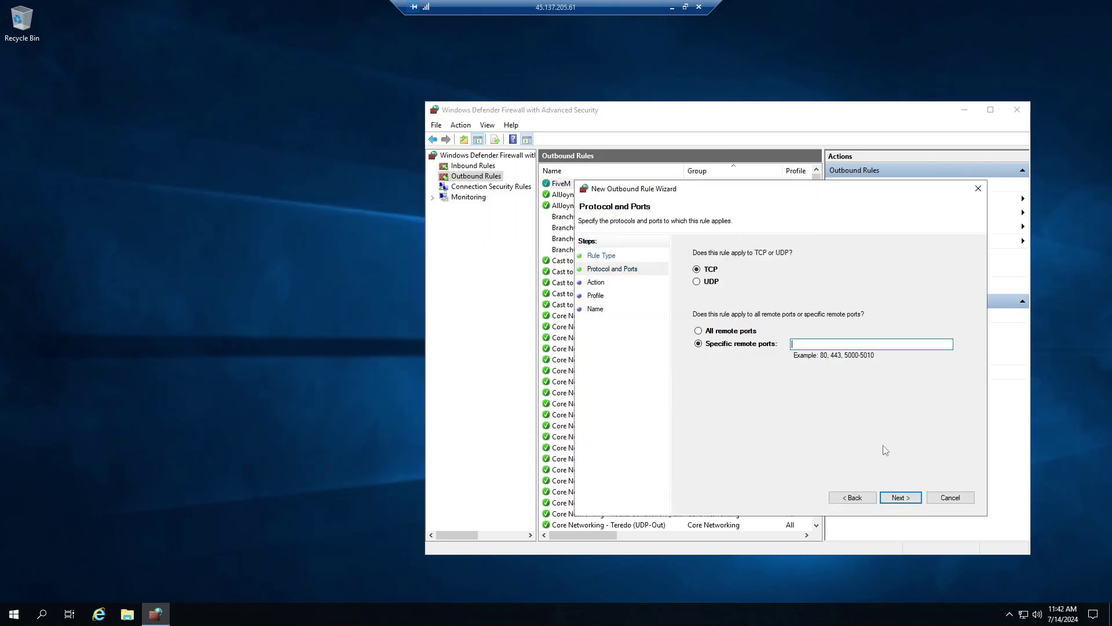
pyautogui.click(706, 279)
pyautogui.moveTo(884, 196); pyautogui.dragTo(885, 159)
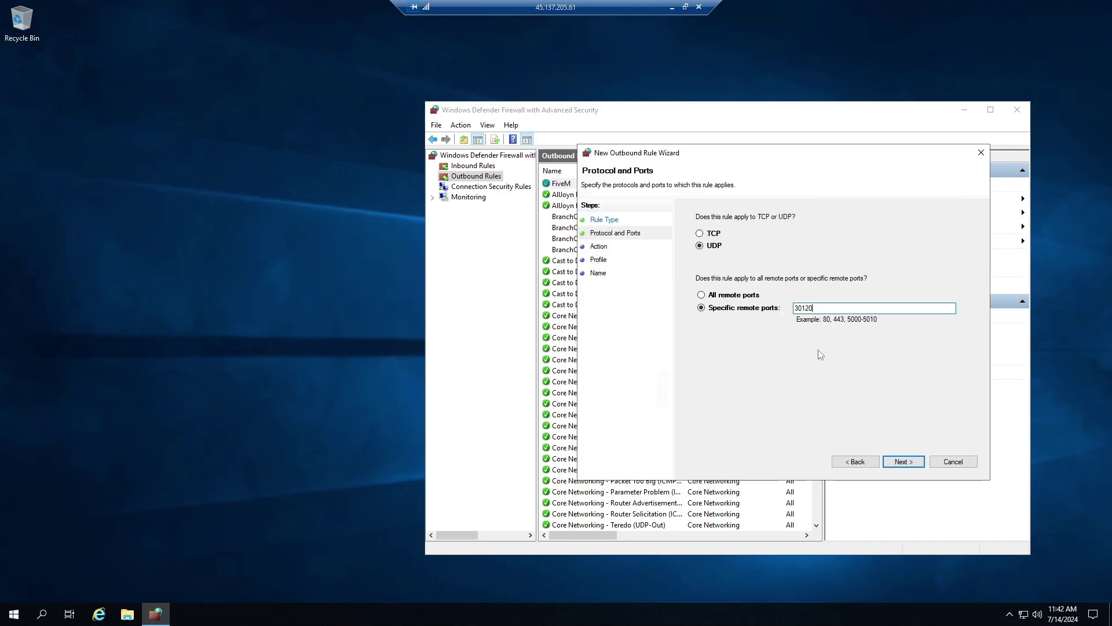
pyautogui.click(904, 464)
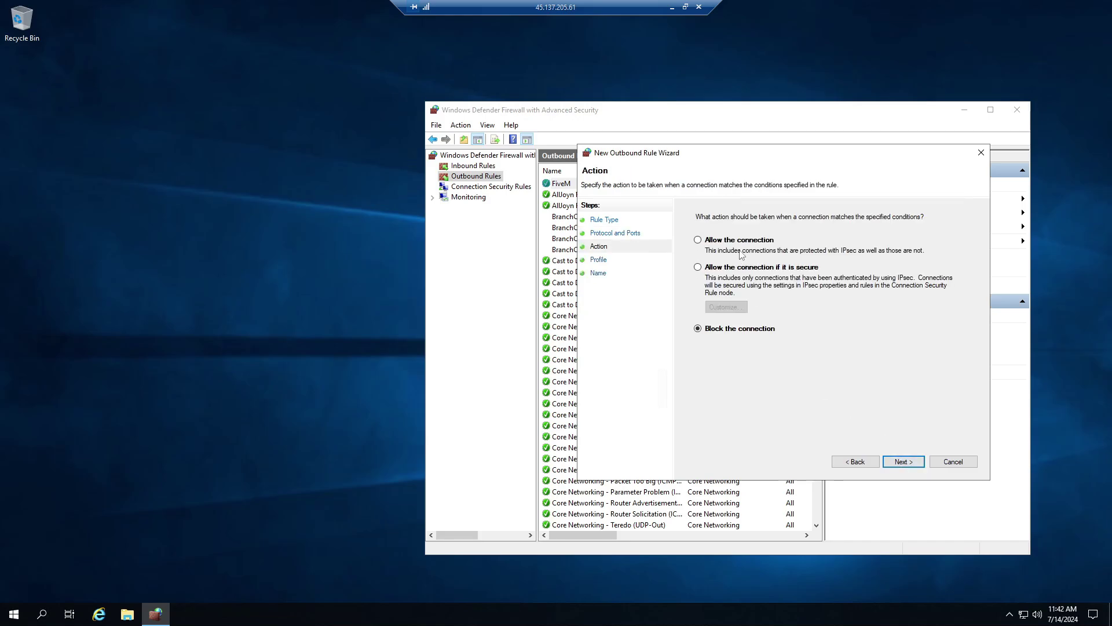
pyautogui.click(737, 241)
pyautogui.click(904, 461)
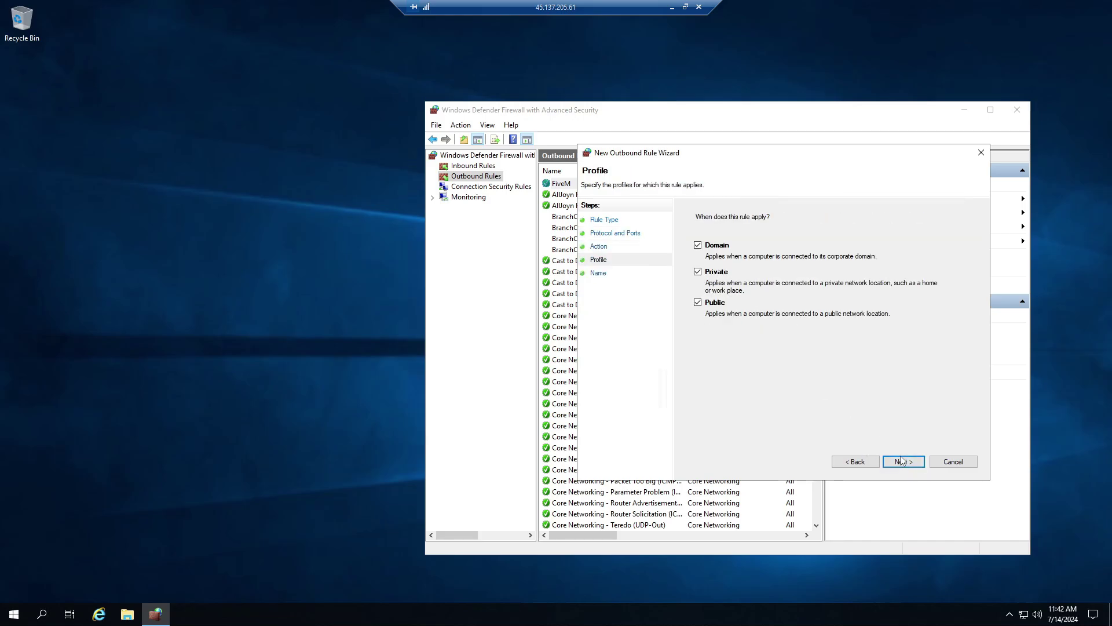
pyautogui.click(903, 461)
pyautogui.write('FiveM')
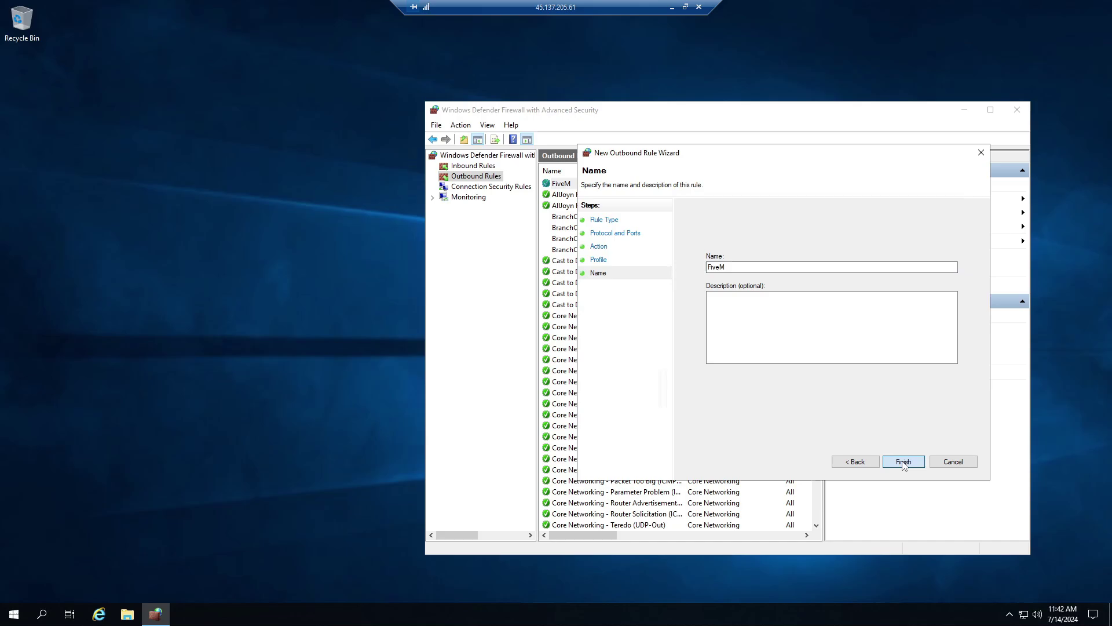
pyautogui.click(904, 462)
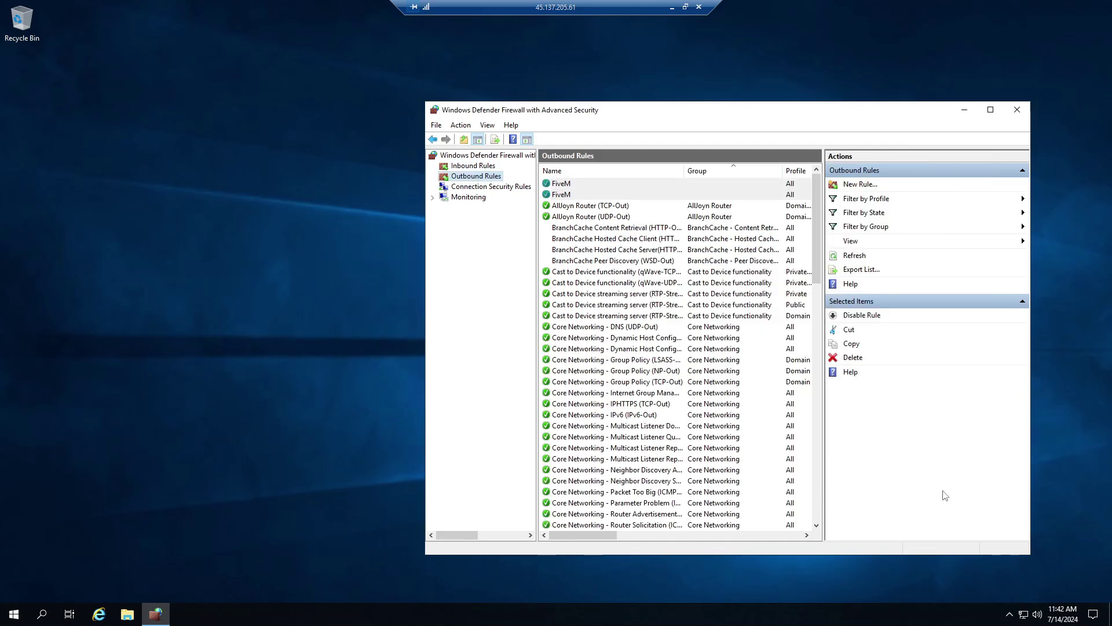
# Close the firewall console and launch Internet Explorer 11 with recommended settings.
pyautogui.click(1017, 110)
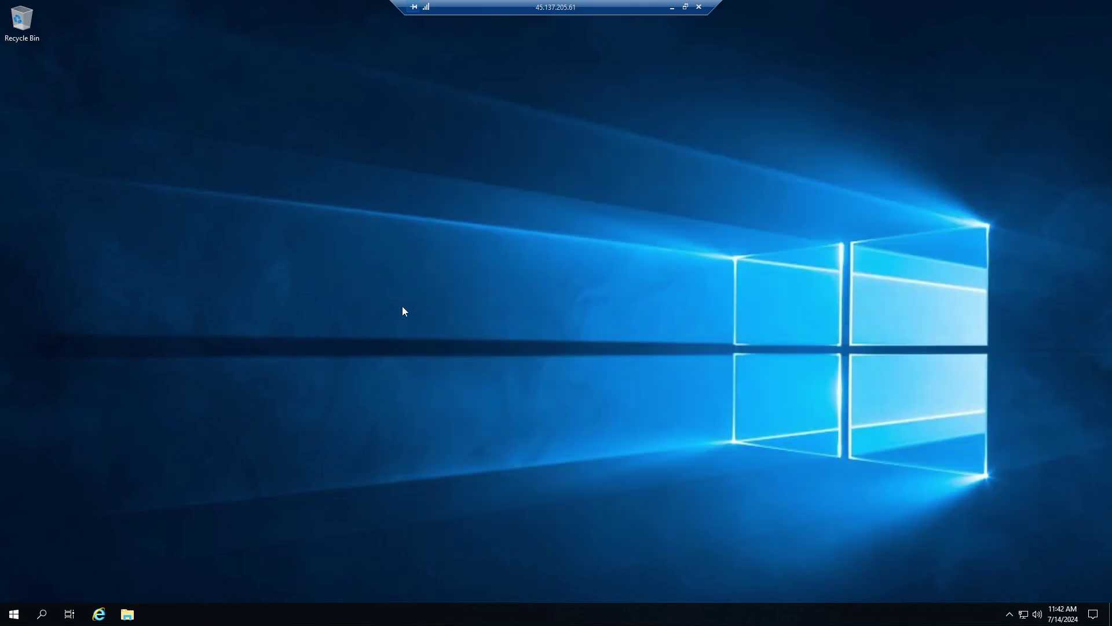
pyautogui.click(101, 613)
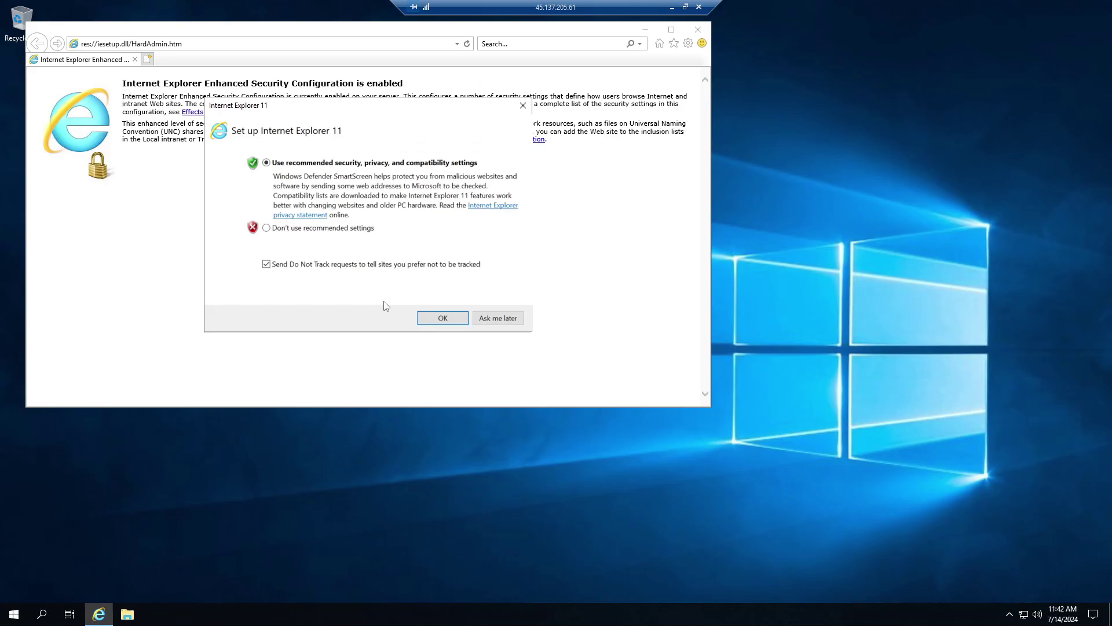
pyautogui.click(443, 318)
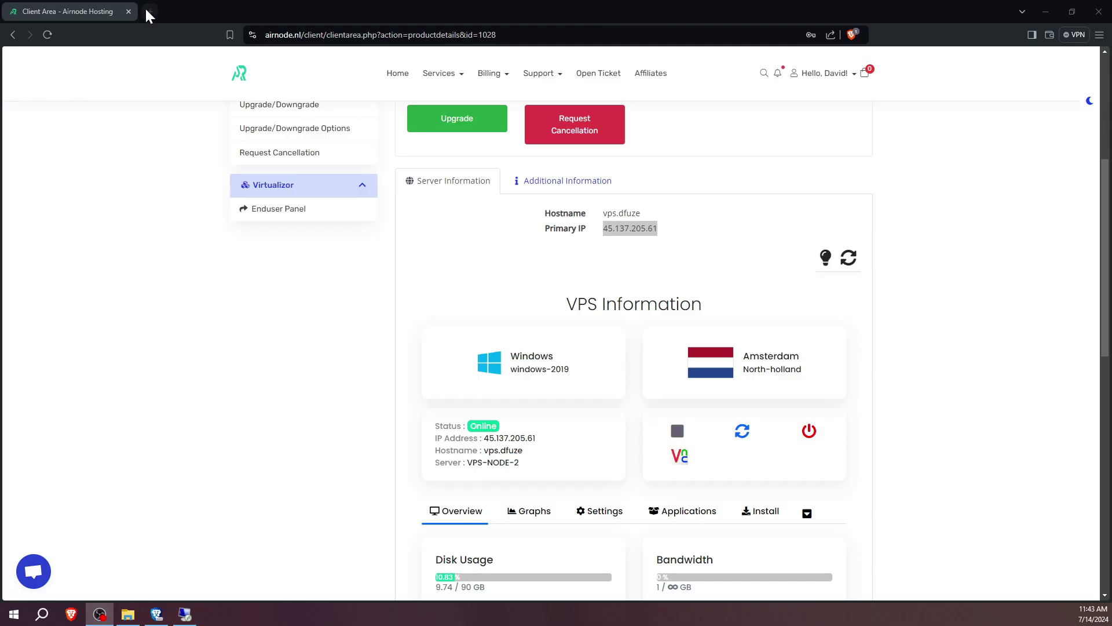
# Search 'brave download', open brave.com/download, and copy the Windows installer link.
pyautogui.click(147, 12)
pyautogui.write('brave')
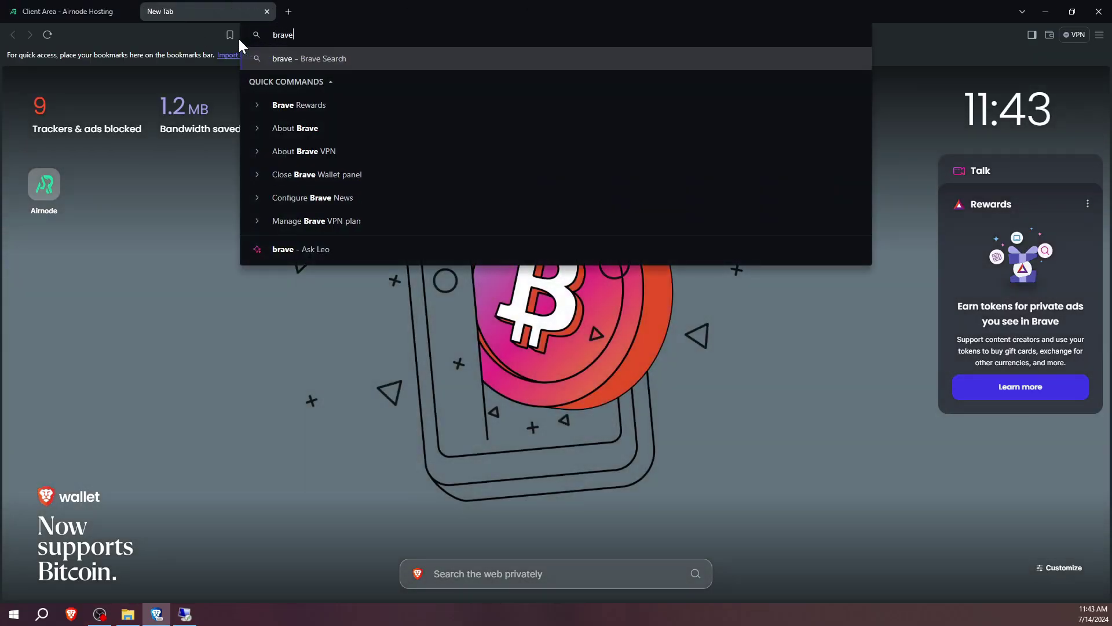
pyautogui.write(' download')
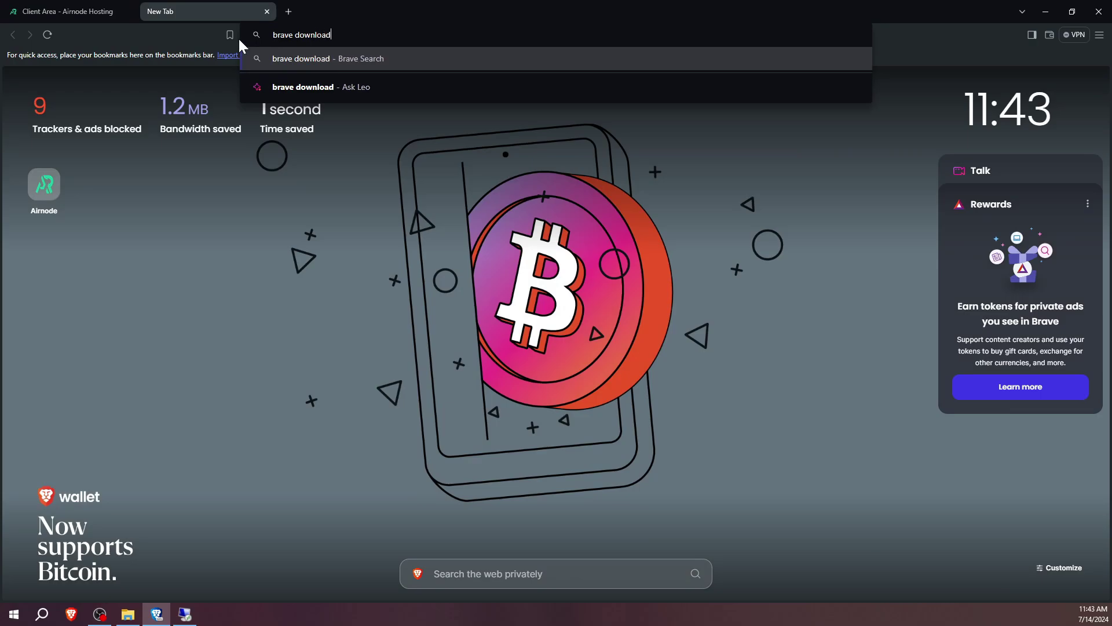
pyautogui.press('Return')
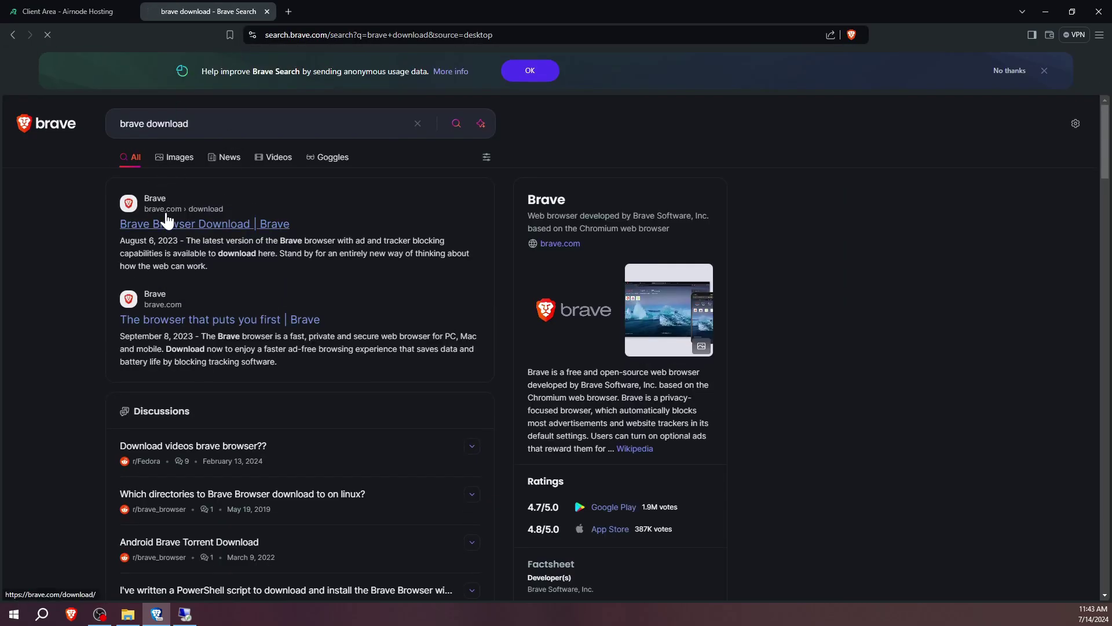
pyautogui.click(196, 224)
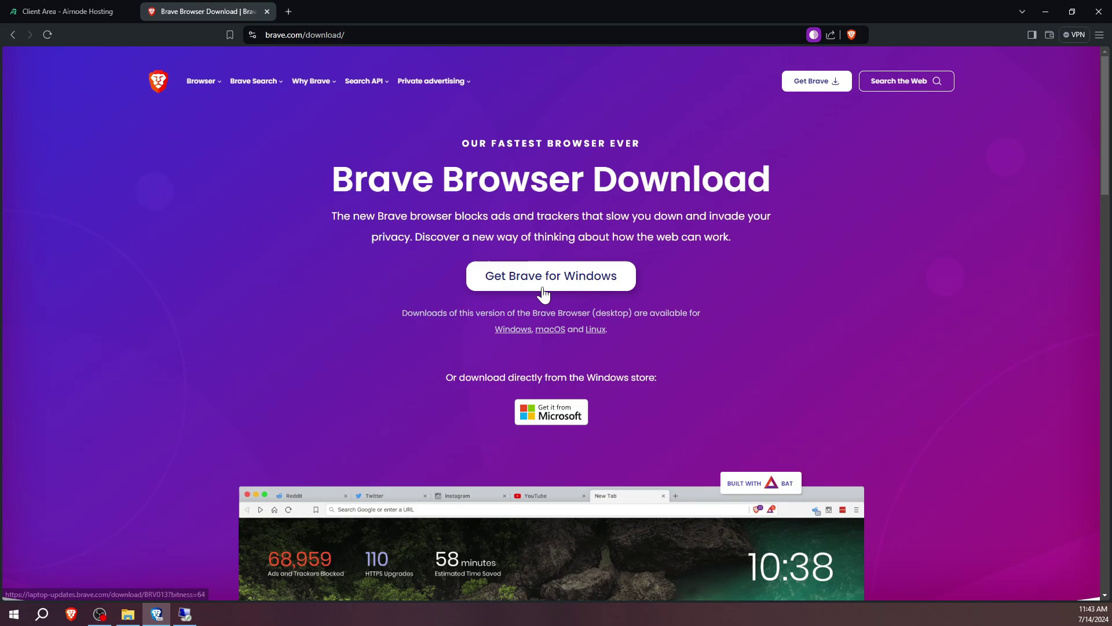
pyautogui.rightClick(545, 282)
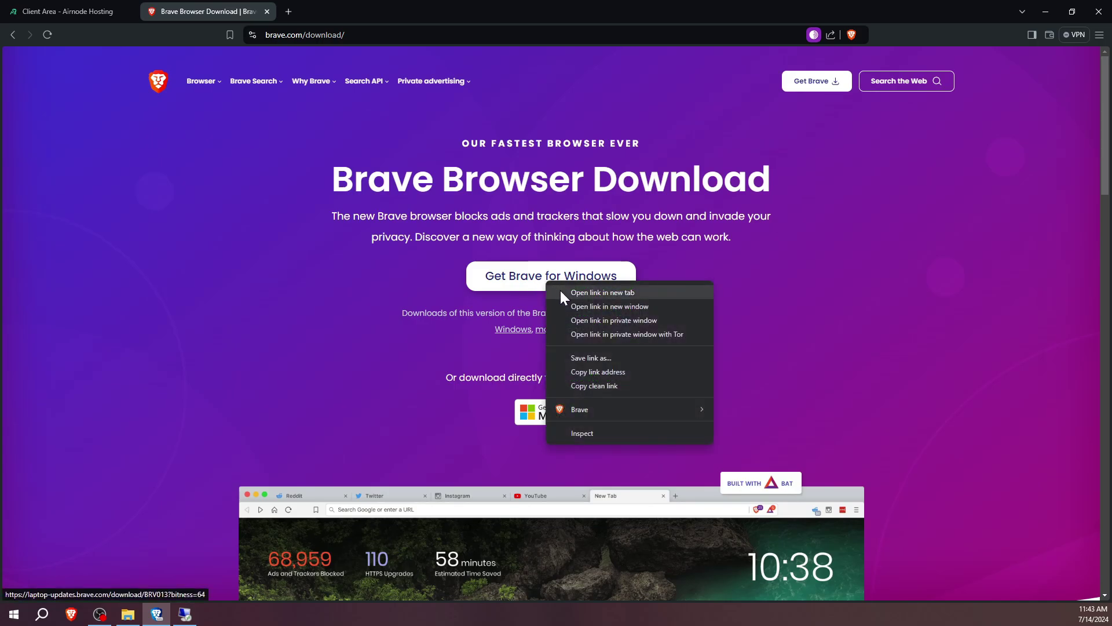
pyautogui.click(594, 373)
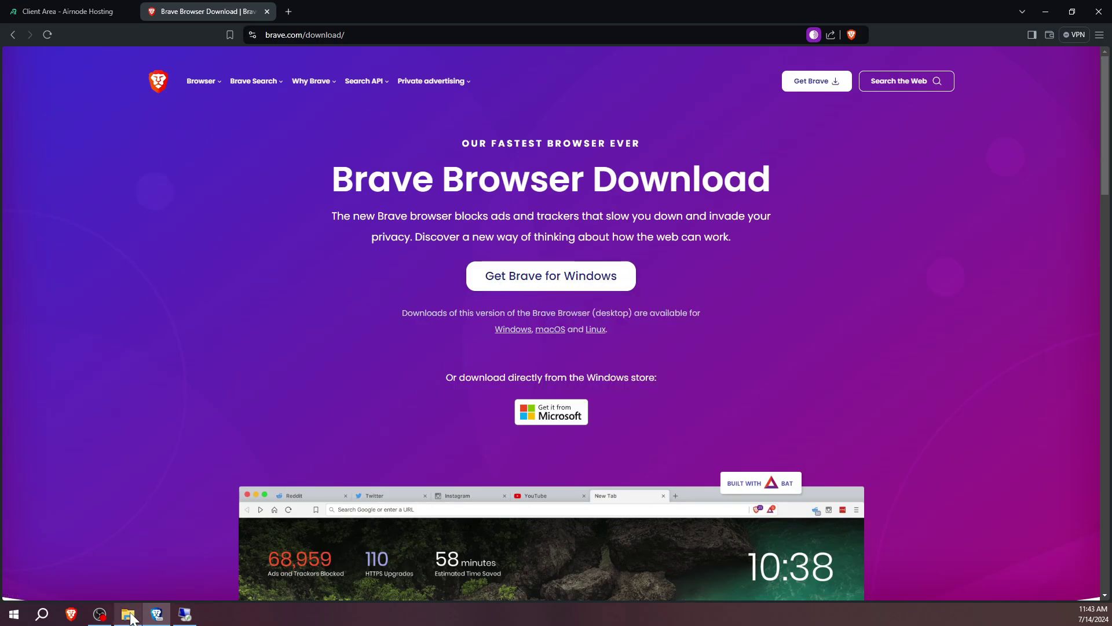
pyautogui.click(156, 614)
# Download the Brave installer from the copied link in Internet Explorer and run it.
pyautogui.click(460, 124)
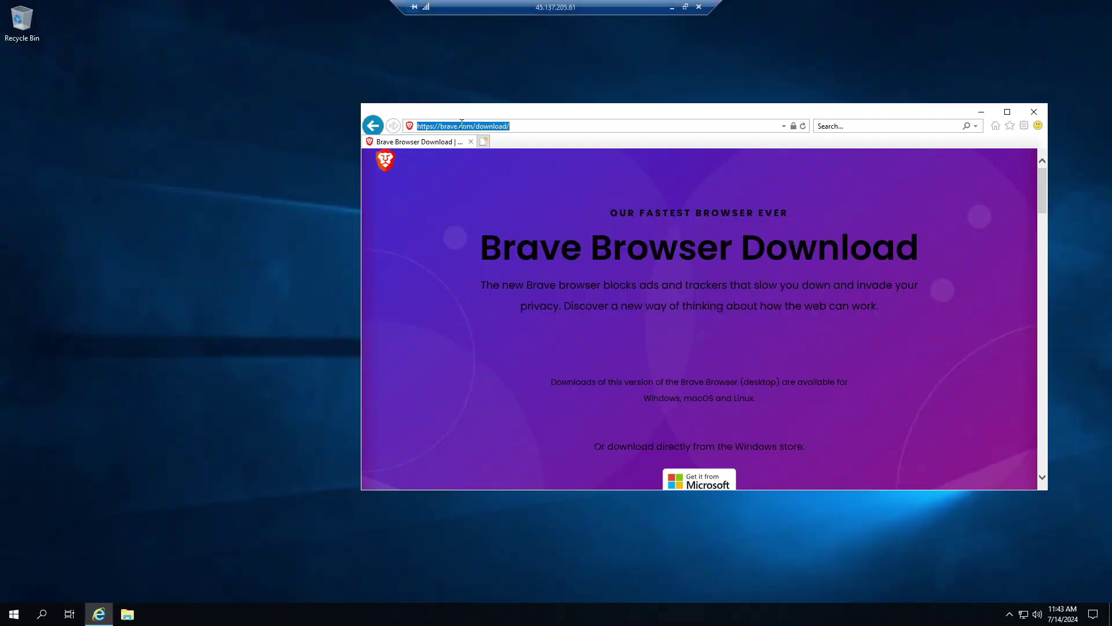
pyautogui.write('https://laptop-updates.brave.com/download/BRV013?bitness=64')
pyautogui.press('Return')
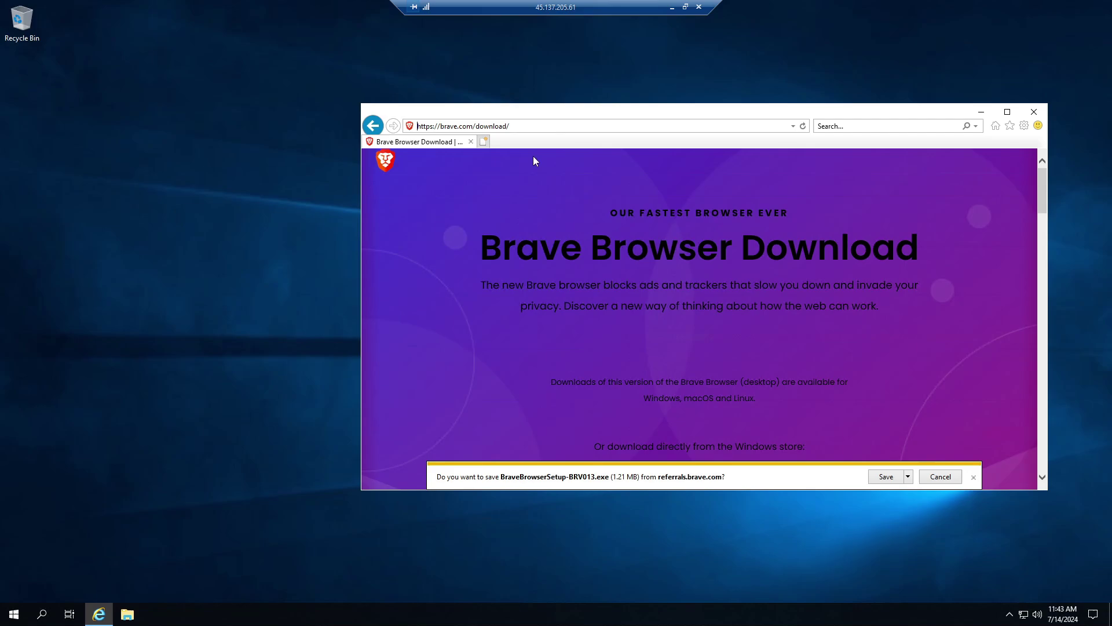
pyautogui.click(873, 477)
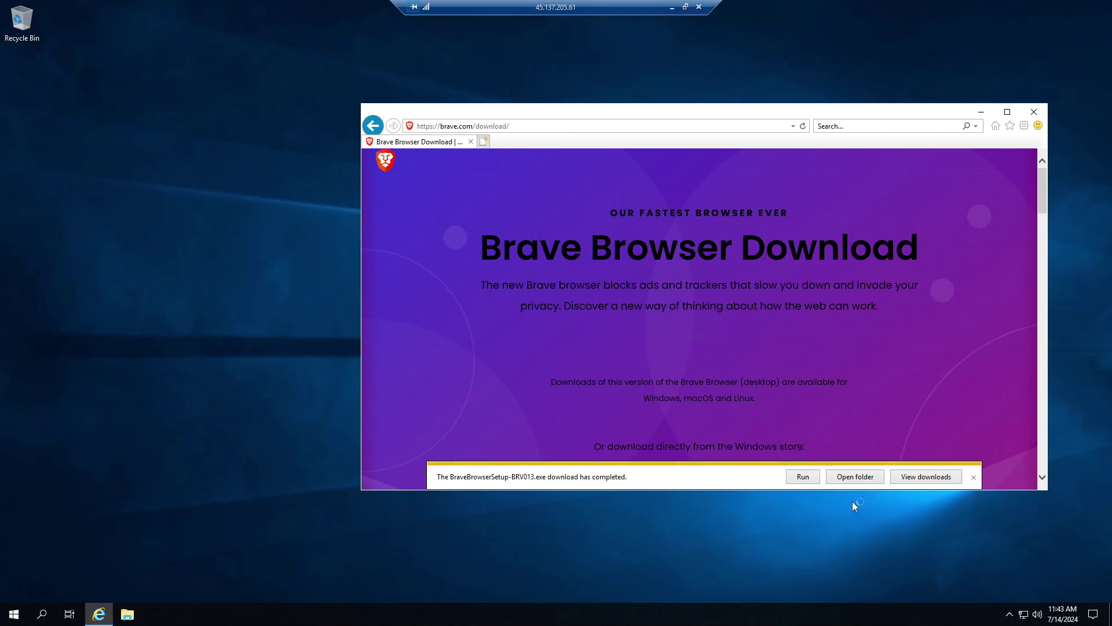
pyautogui.click(803, 477)
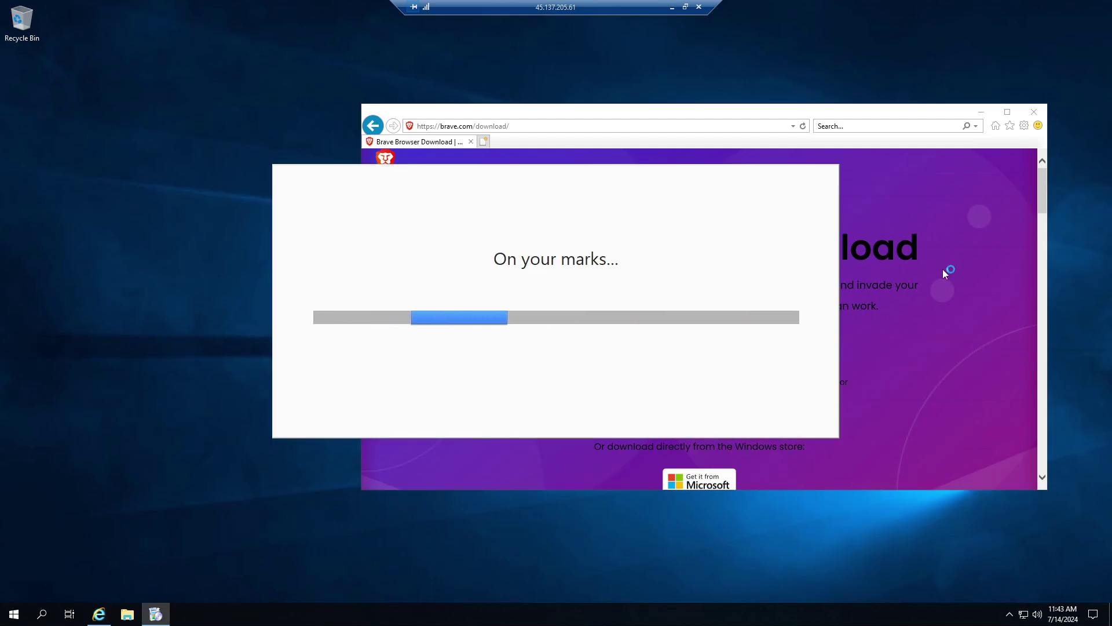
# Close Internet Explorer while the Brave installer runs.
pyautogui.click(98, 613)
pyautogui.rightClick(100, 606)
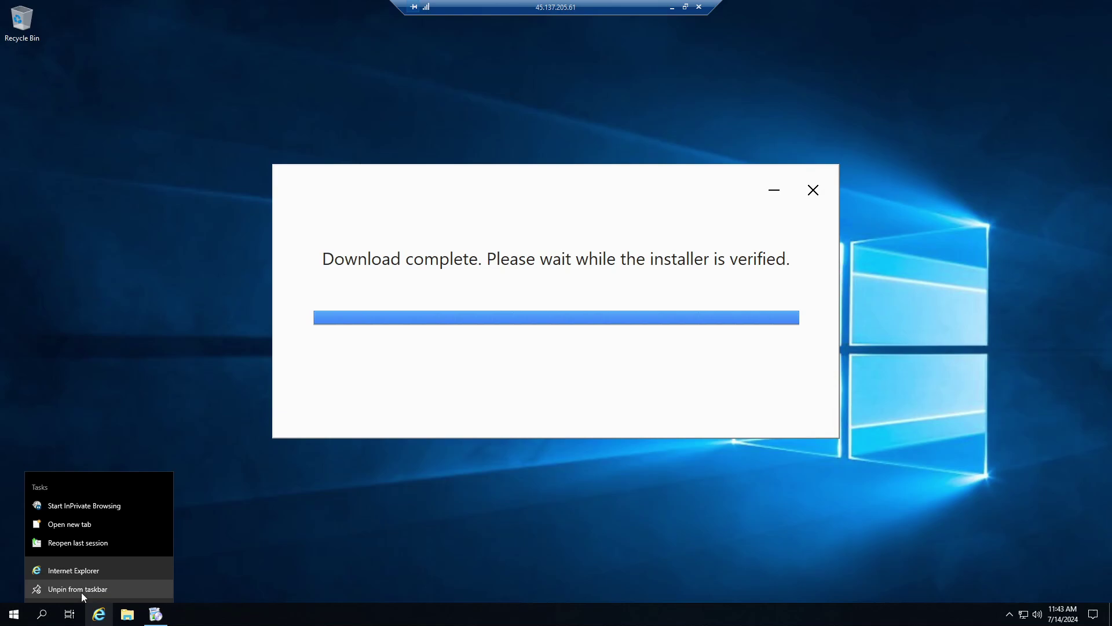
pyautogui.click(81, 592)
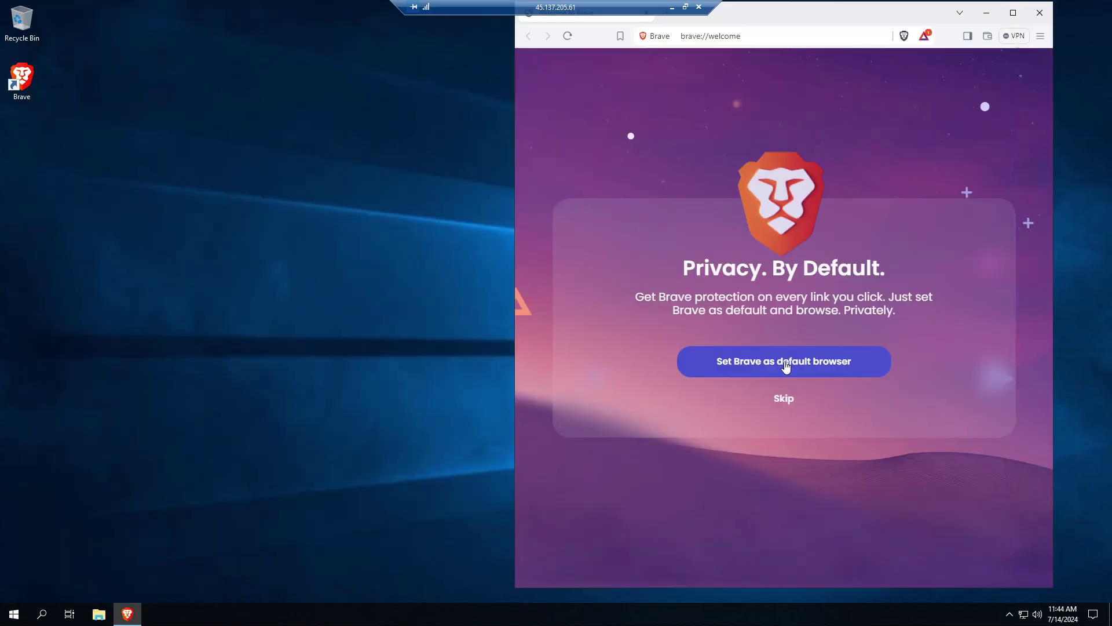
# Skip Brave's welcome setup, declining default, import and telemetry, then search 'fivem artficats'.
pyautogui.click(787, 365)
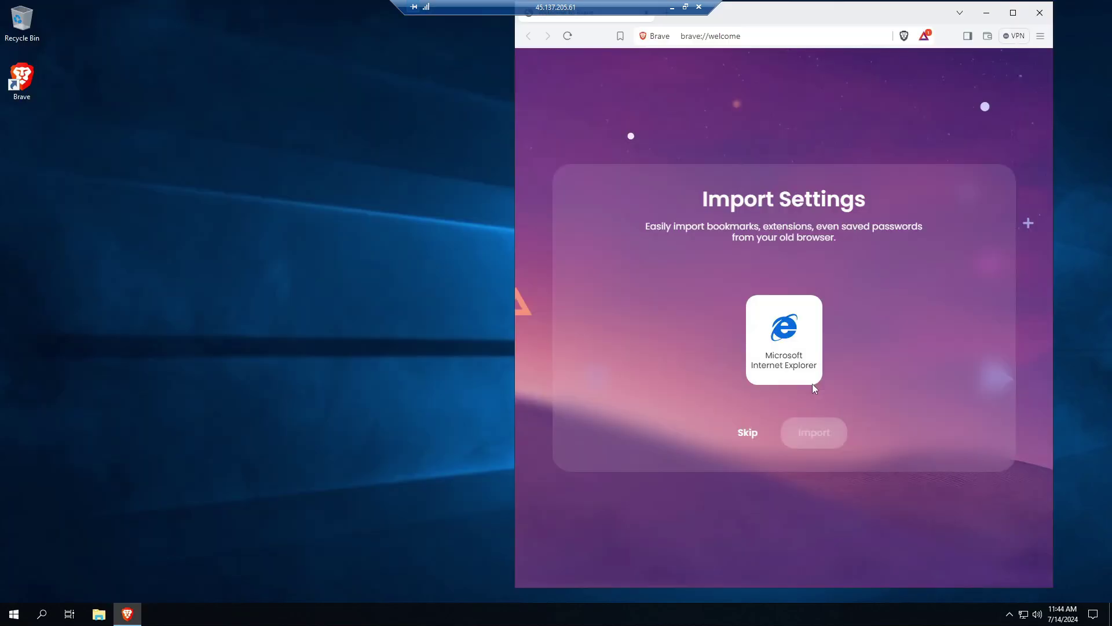
pyautogui.click(751, 432)
pyautogui.click(802, 448)
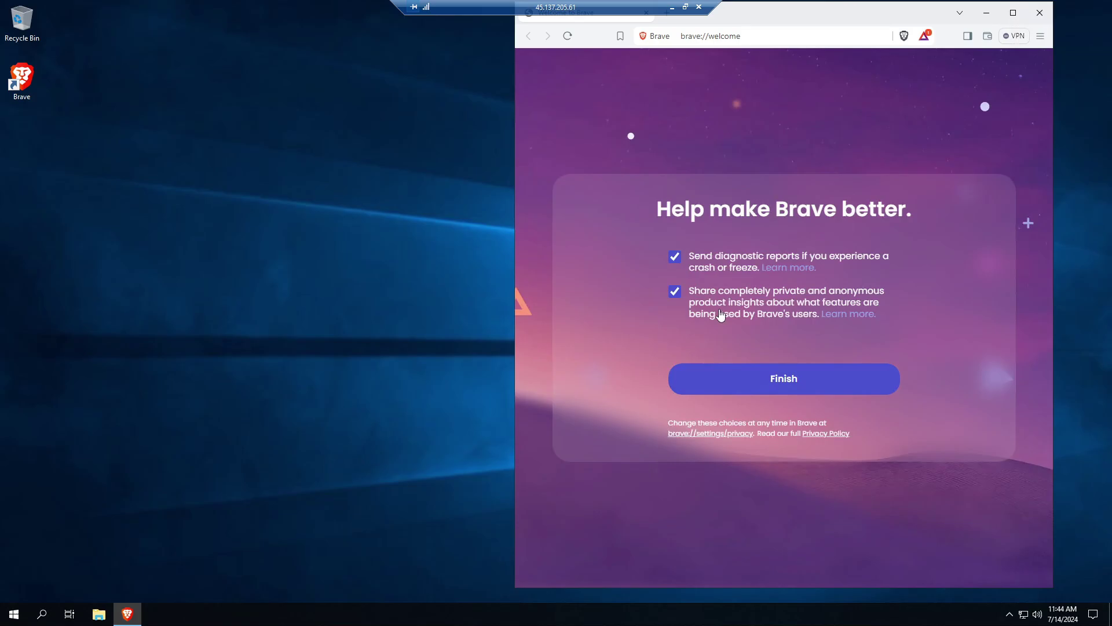
pyautogui.click(674, 257)
pyautogui.click(675, 291)
pyautogui.click(746, 384)
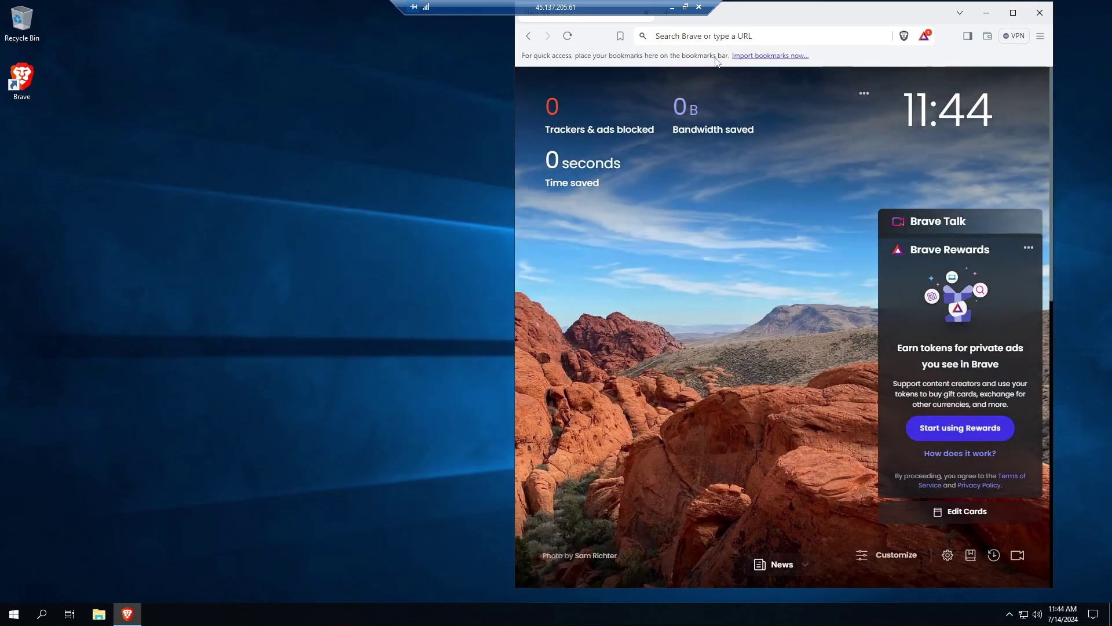
pyautogui.click(724, 38)
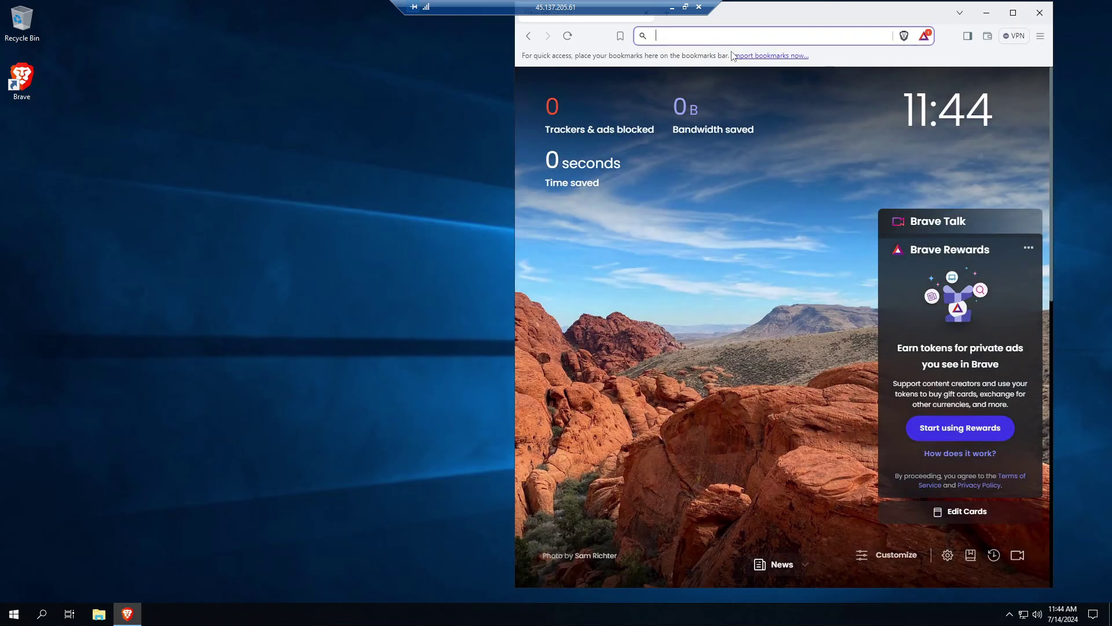
pyautogui.write('fivem ')
pyautogui.write('ar')
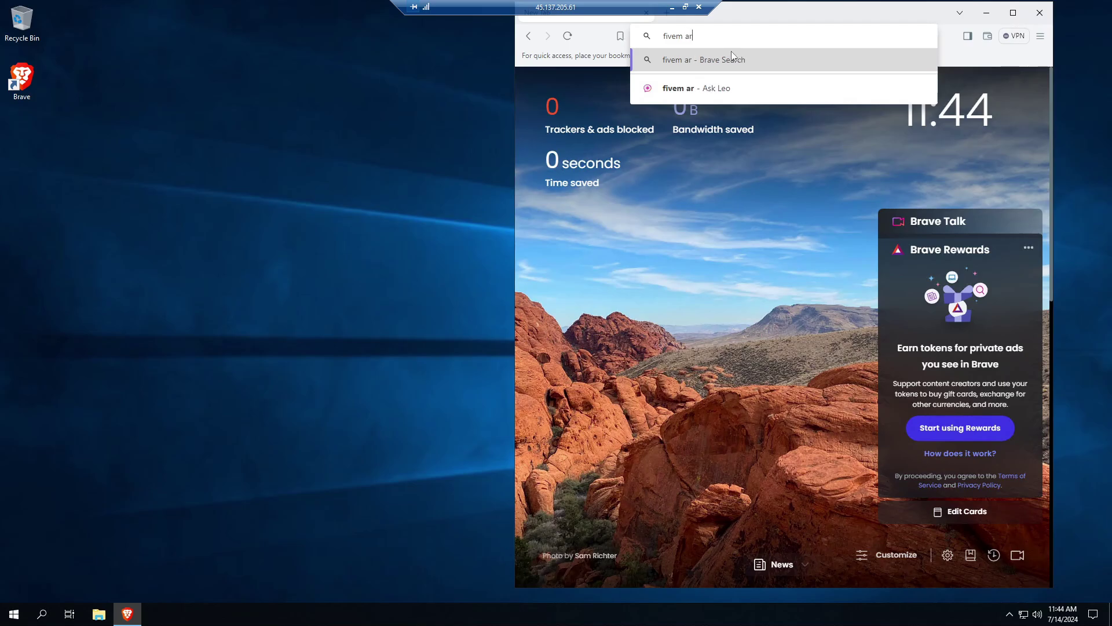
pyautogui.write('tficats')
pyautogui.press('Return')
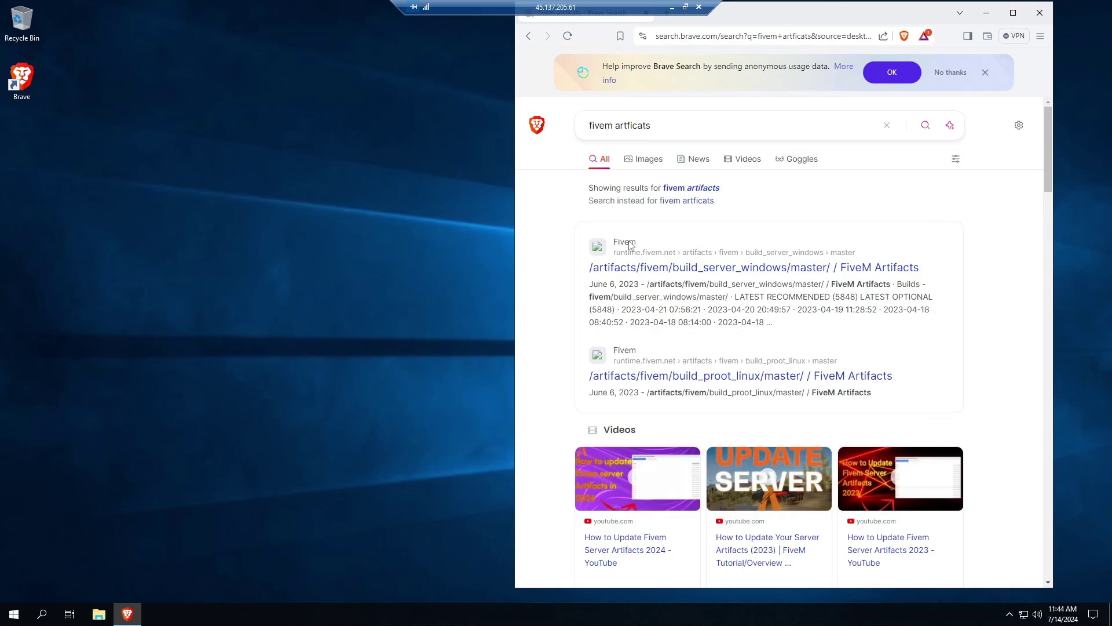
# Save server.7z from the latest recommended FiveM build 7290 to Downloads, then search '7z'.
pyautogui.click(634, 268)
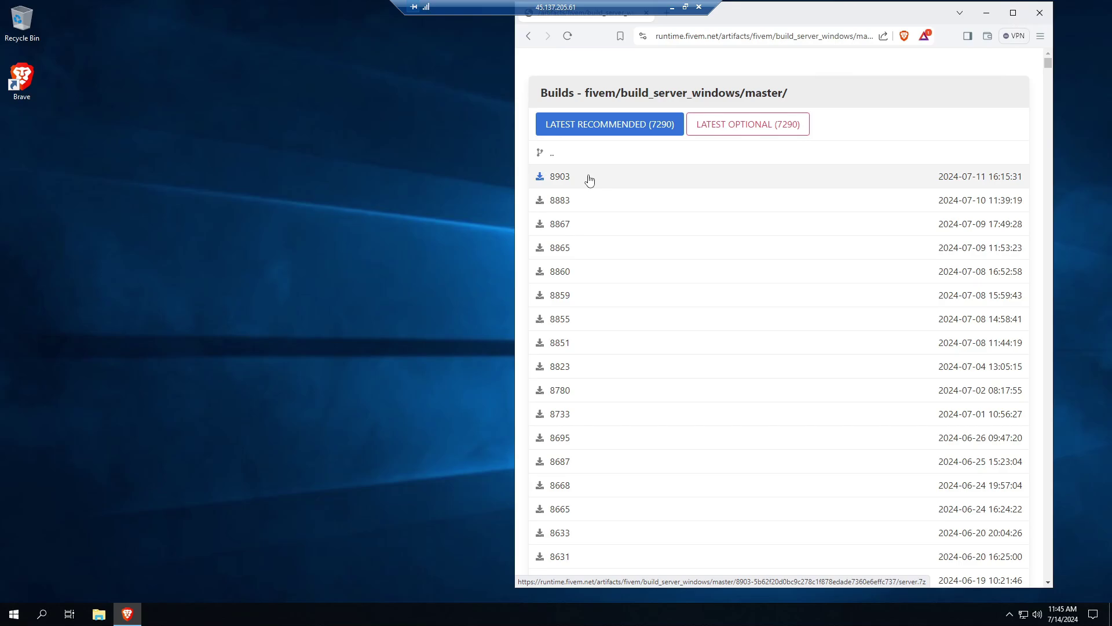
pyautogui.click(634, 128)
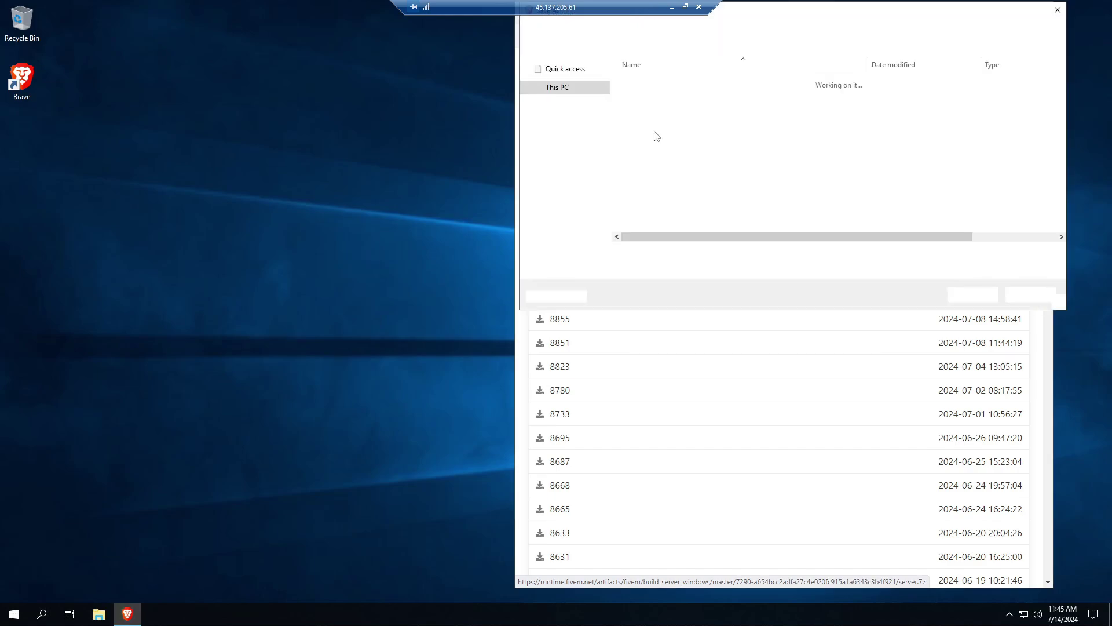
pyautogui.click(527, 149)
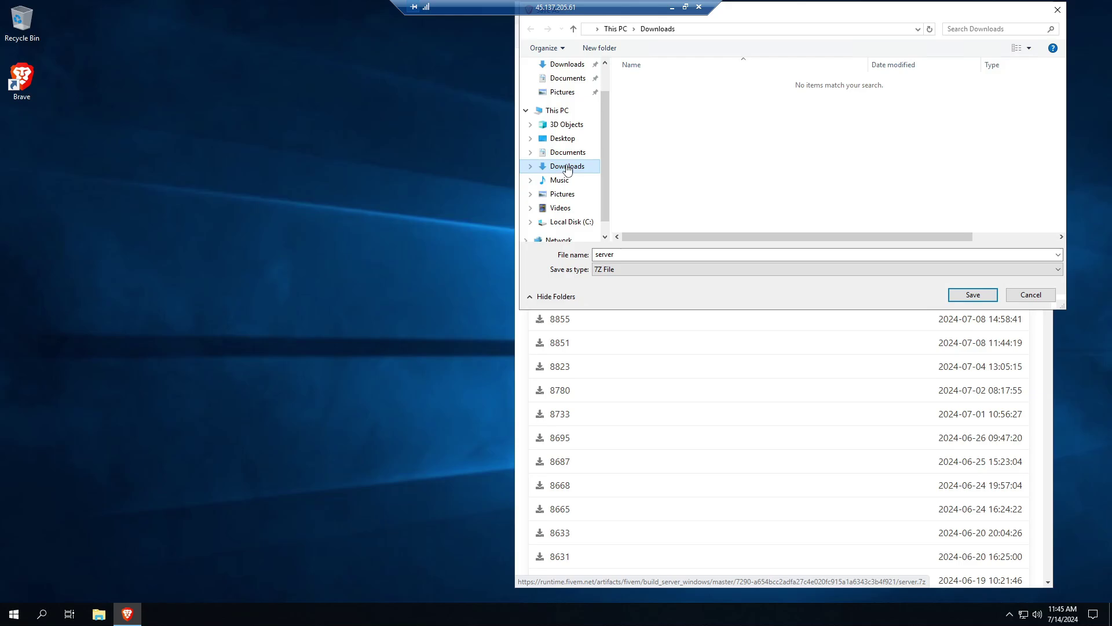
pyautogui.click(972, 294)
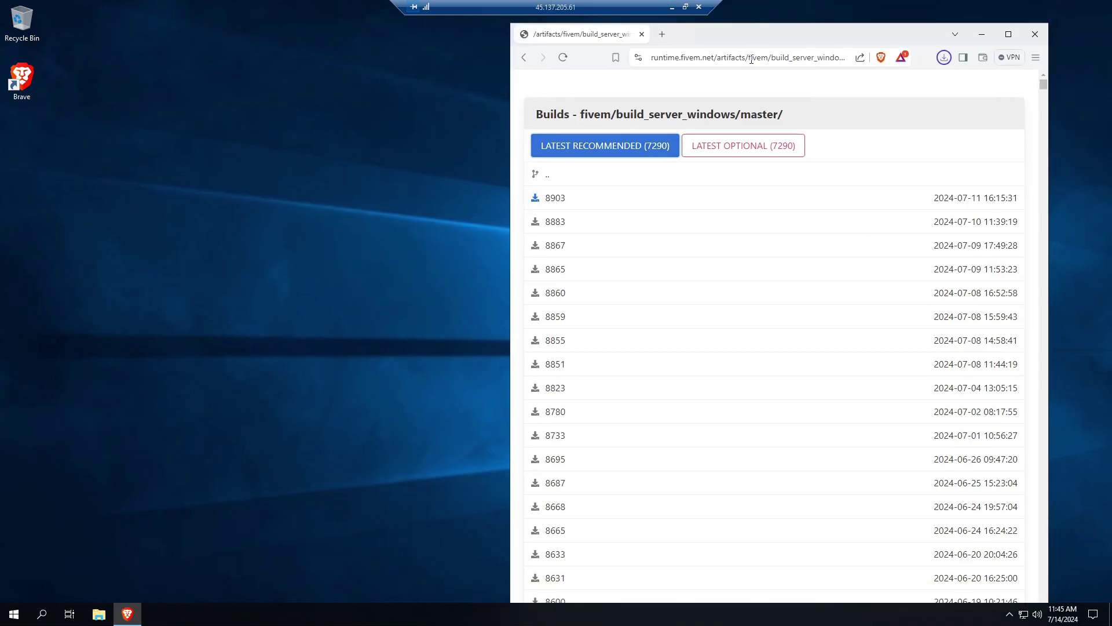
pyautogui.click(752, 58)
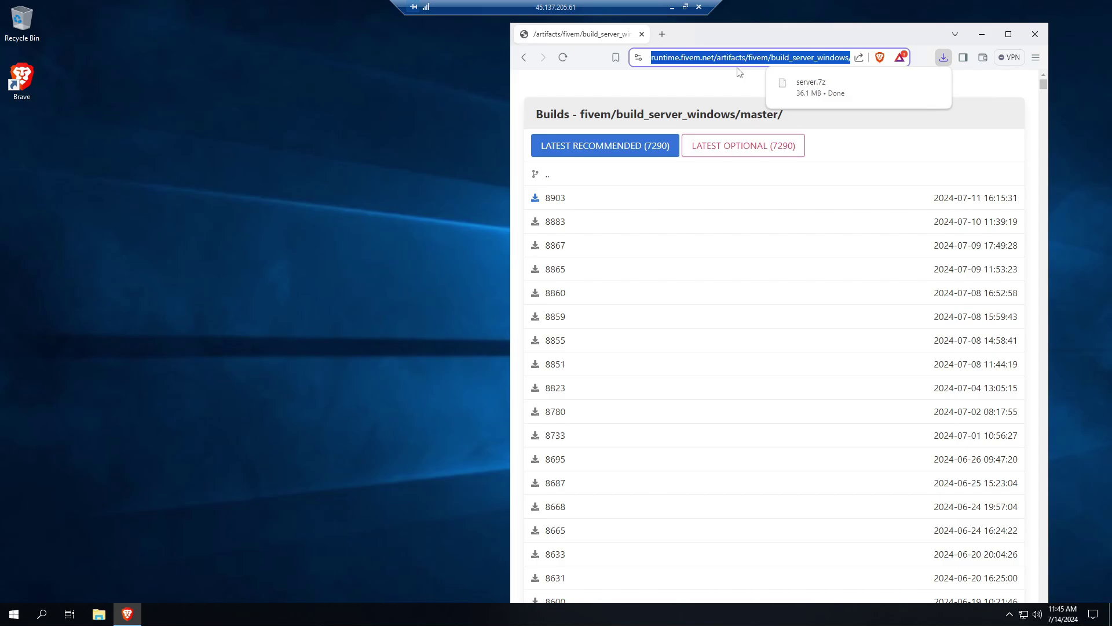
pyautogui.write('7z')
pyautogui.press('Return')
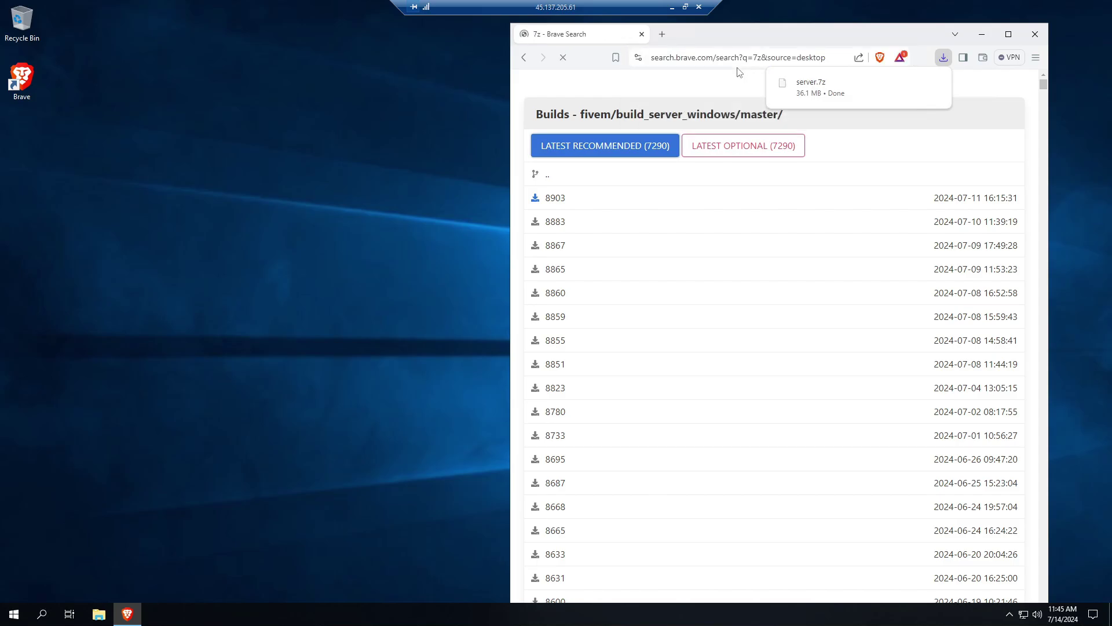
# Download the 64-bit 7-Zip 24.07 installer from 7-zip.org and install it.
pyautogui.click(598, 199)
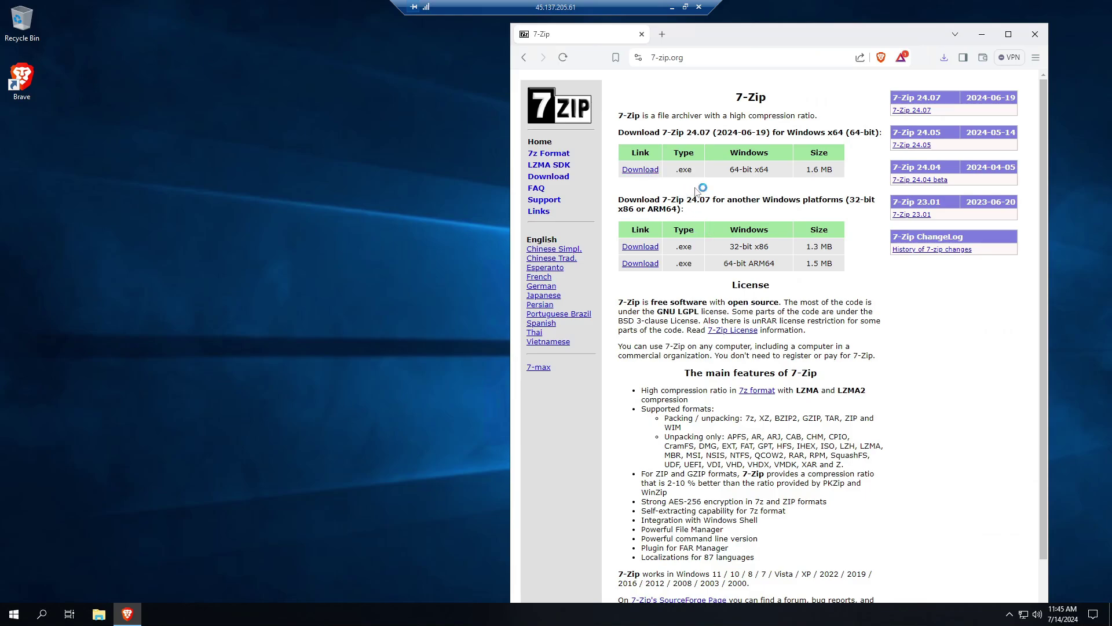
pyautogui.click(968, 315)
pyautogui.click(943, 60)
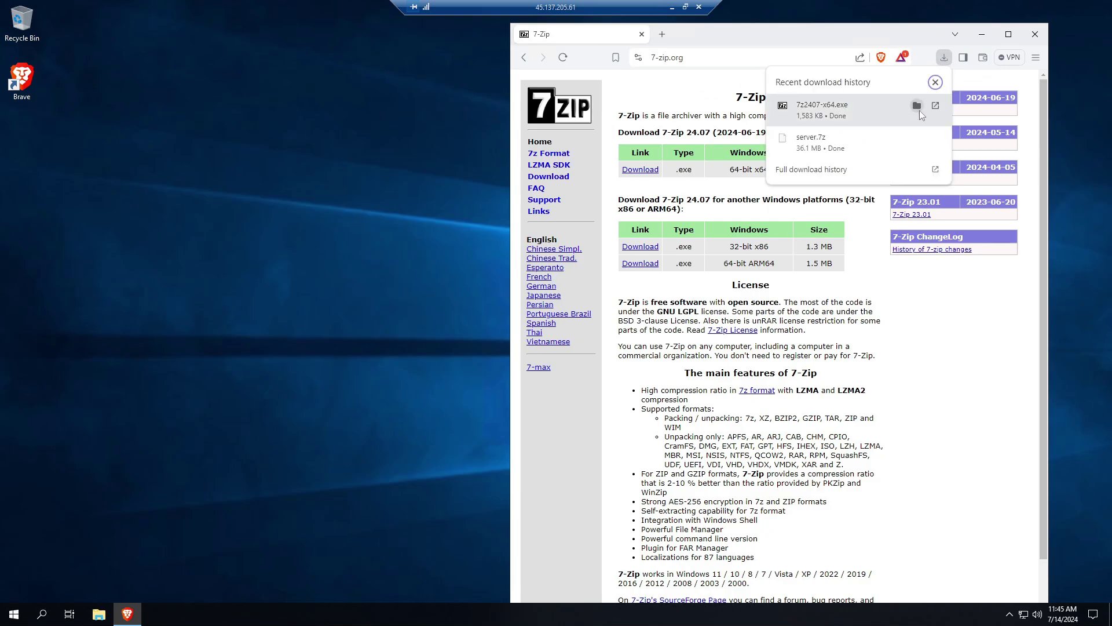
pyautogui.click(935, 109)
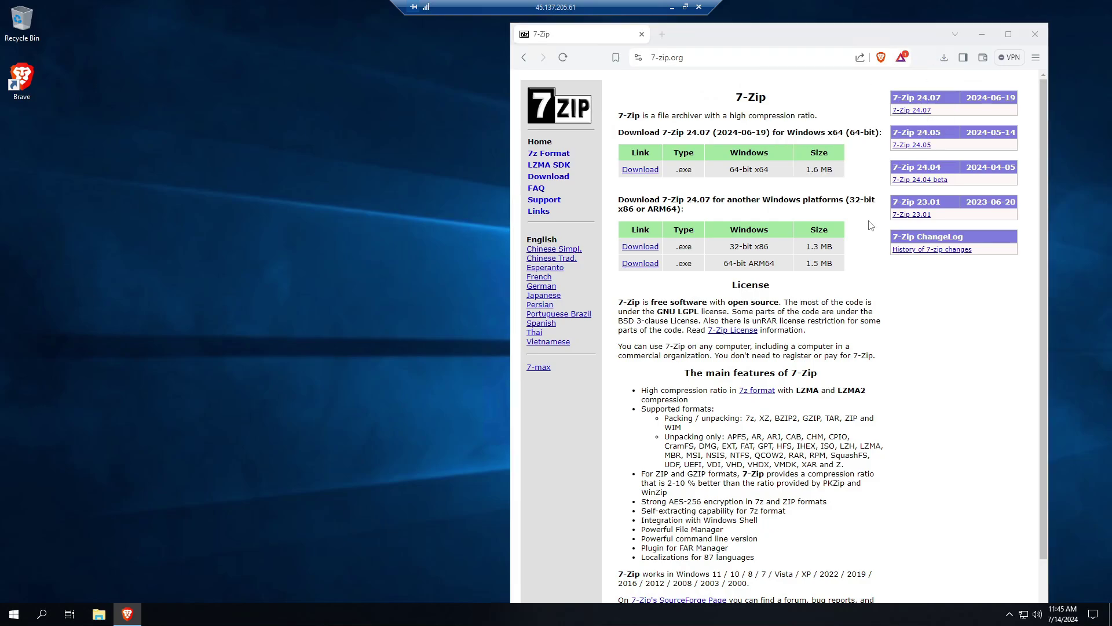
pyautogui.press('Return')
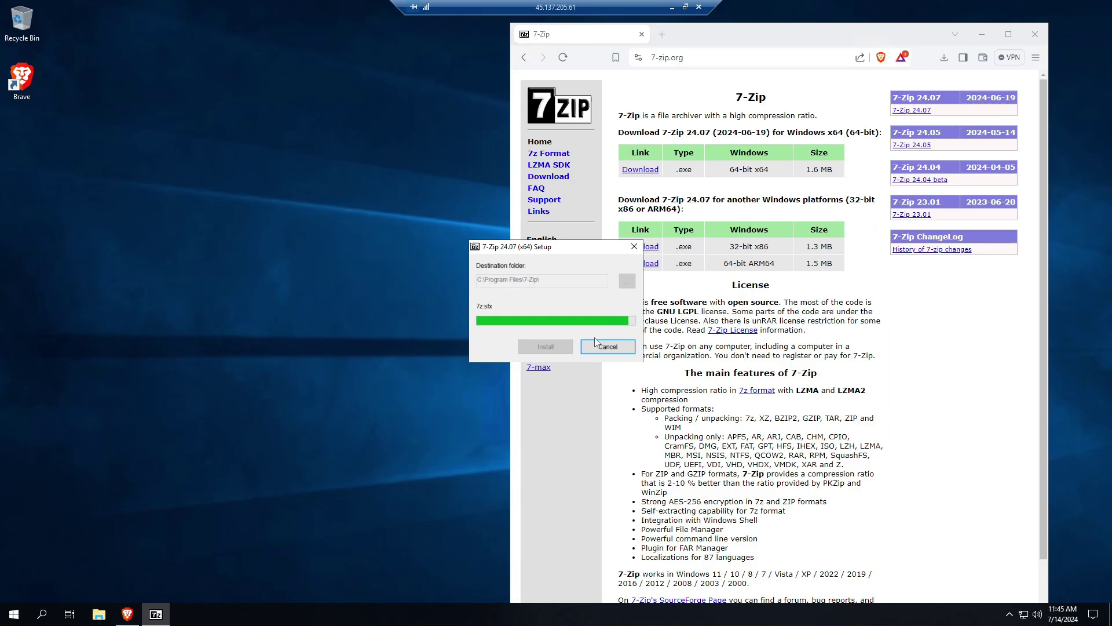
pyautogui.click(557, 346)
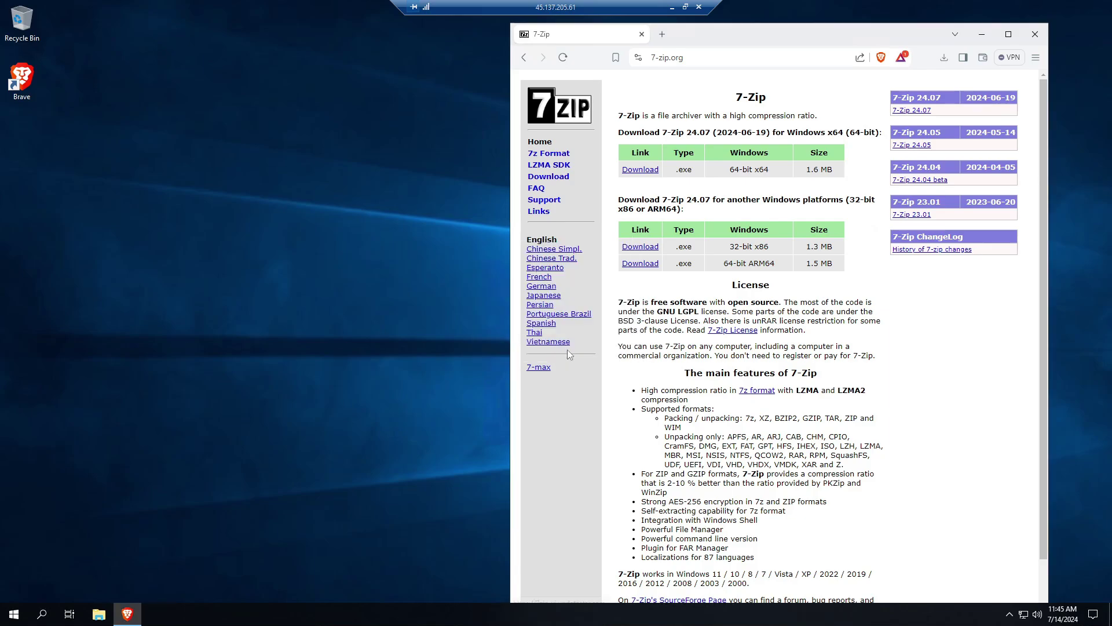
# Extract server.7z in Downloads into a server folder with 7-Zip.
pyautogui.press('super+e')
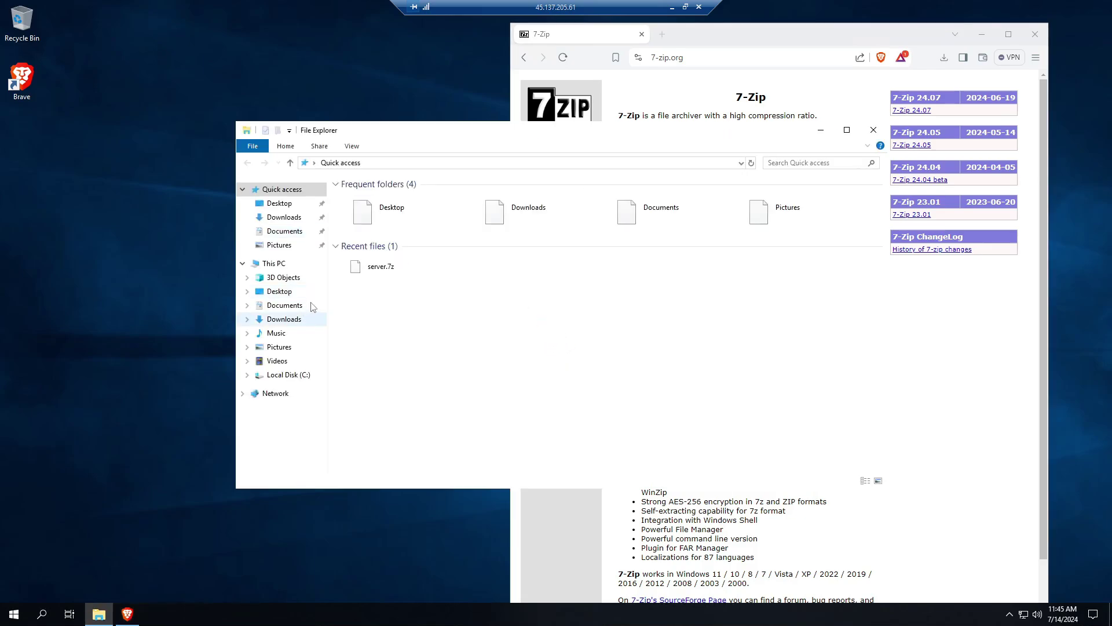
pyautogui.click(279, 322)
pyautogui.click(369, 222)
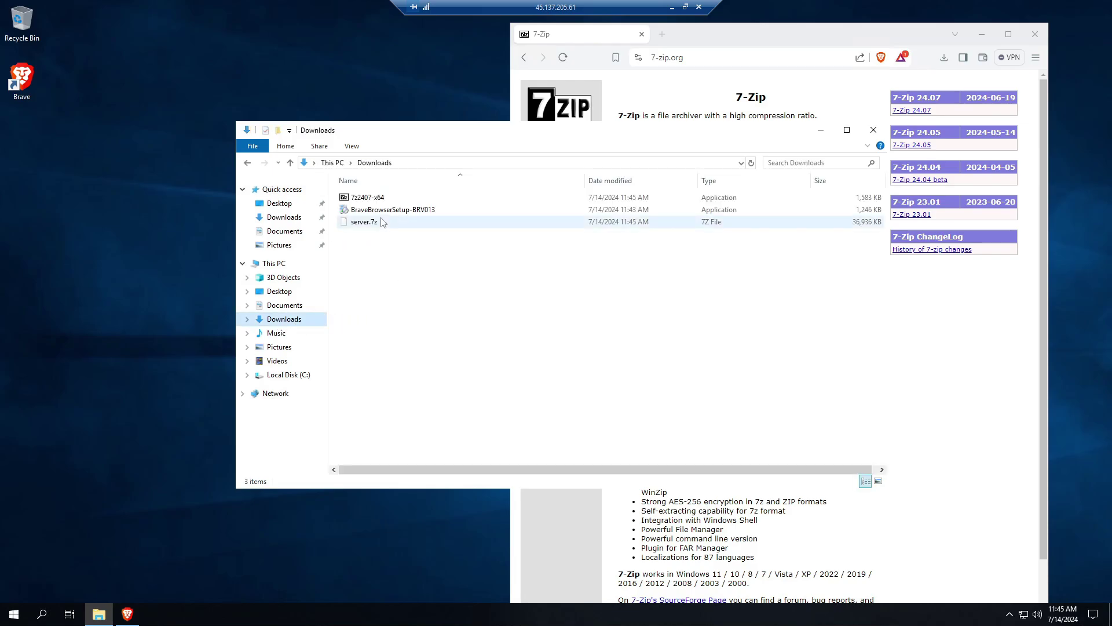
pyautogui.rightClick(380, 220)
pyautogui.moveTo(448, 239)
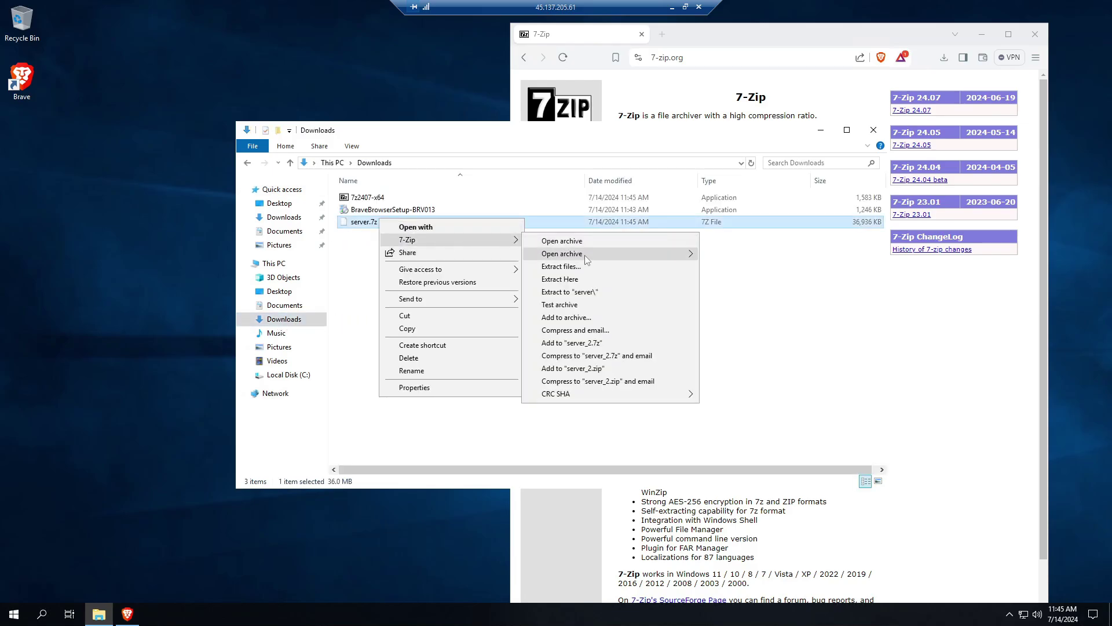
pyautogui.click(579, 295)
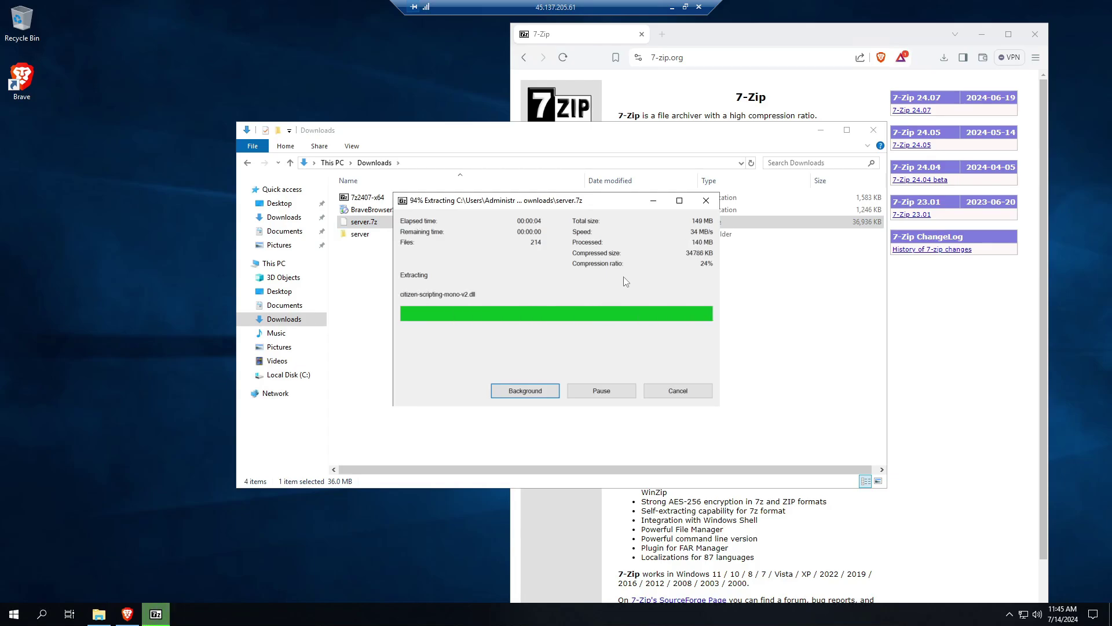
# Delete server.7z and the two leftover installer files from Downloads.
pyautogui.press('Delete')
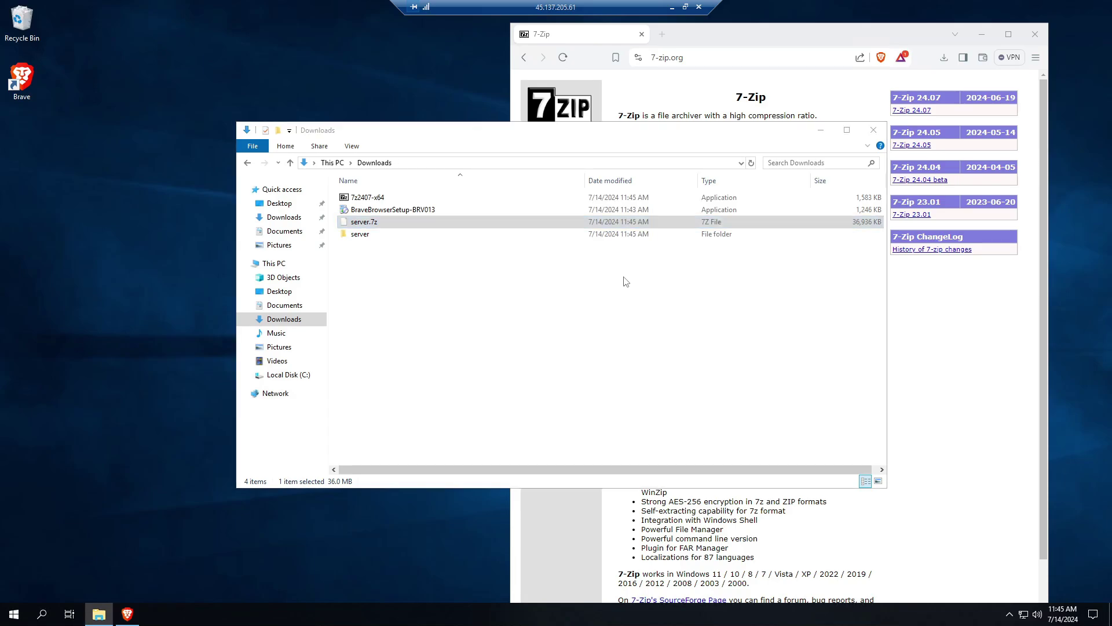
pyautogui.click(367, 206)
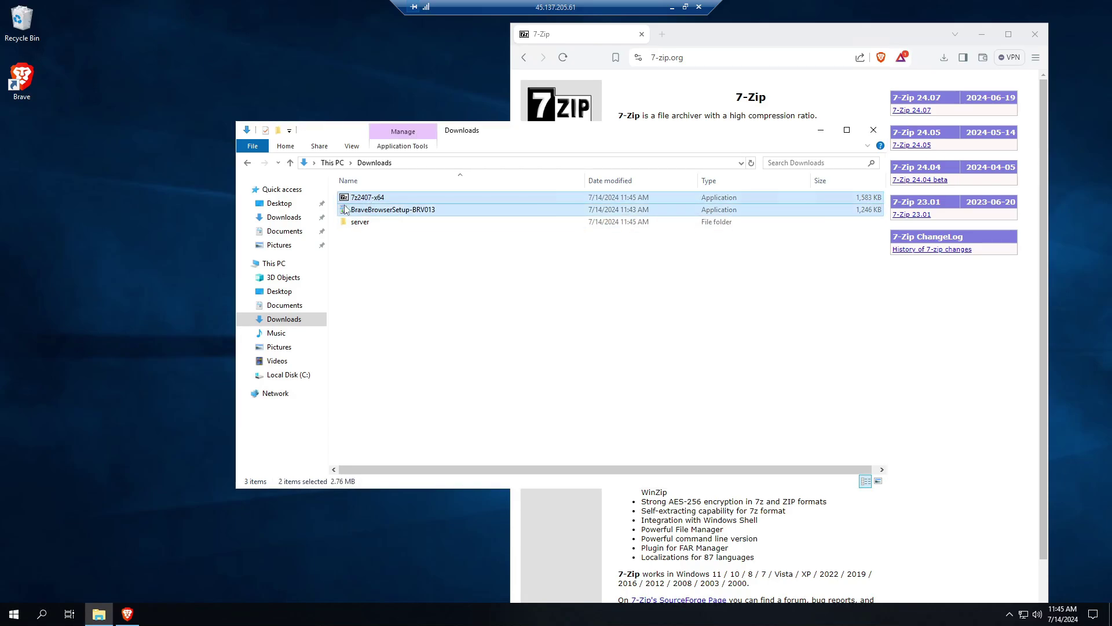
pyautogui.press('Delete')
pyautogui.press('super')
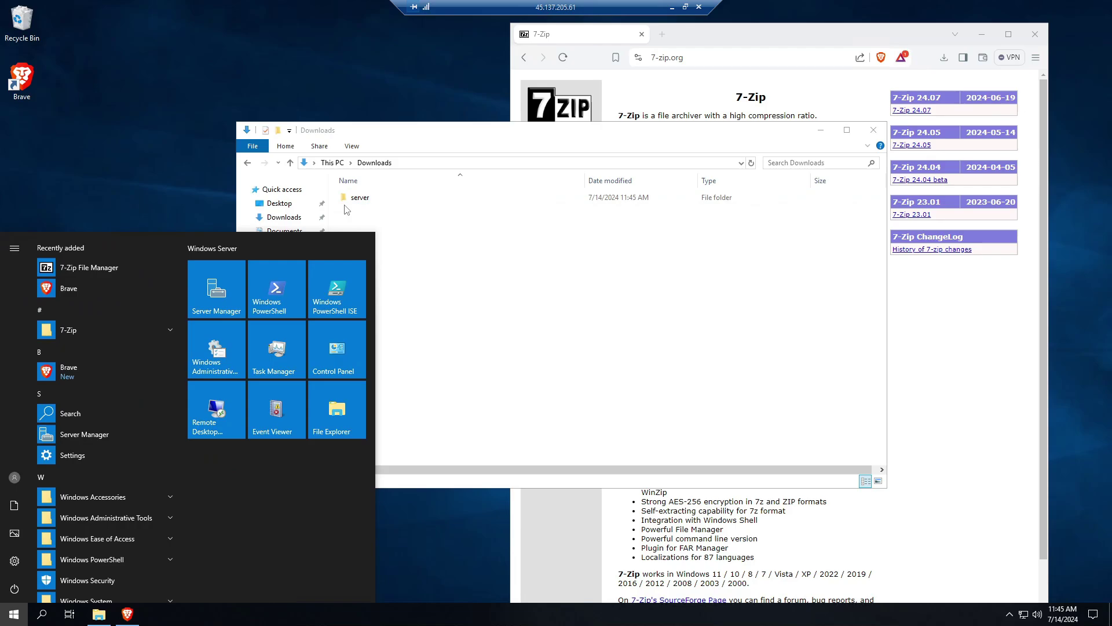
pyautogui.press('super')
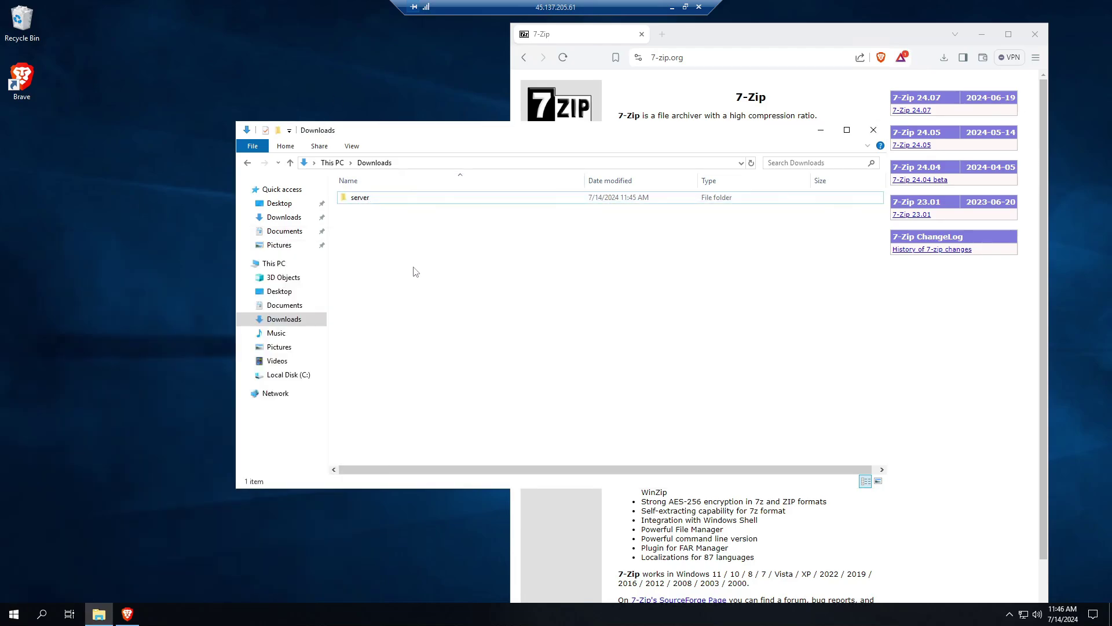
# Copy the server folder and create a new FiveM folder on C:.
pyautogui.rightClick(391, 194)
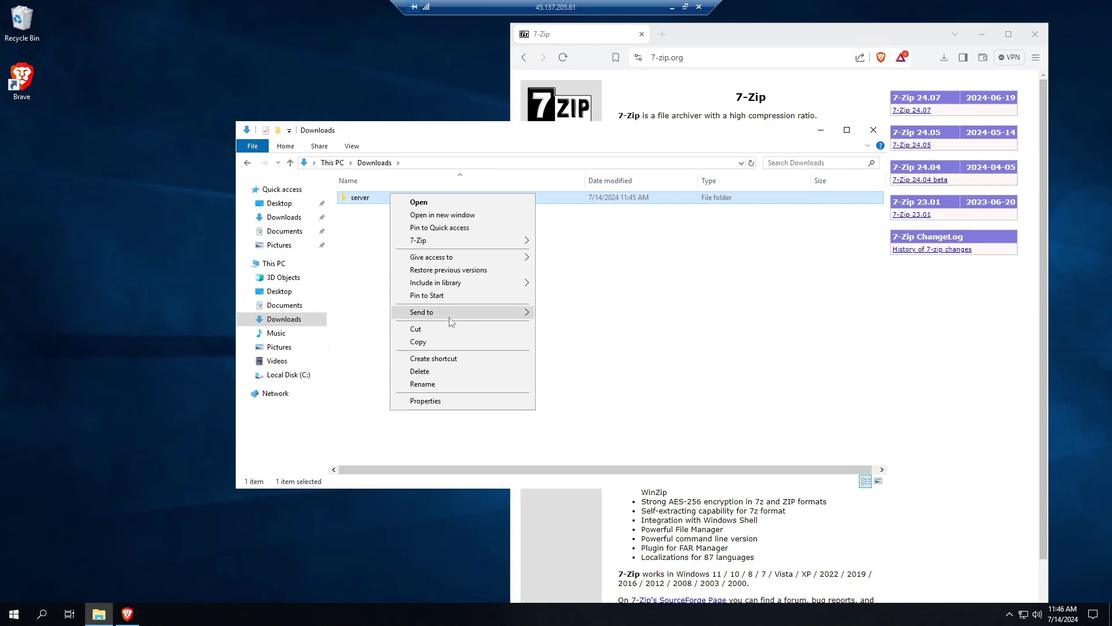
pyautogui.click(449, 341)
pyautogui.click(289, 374)
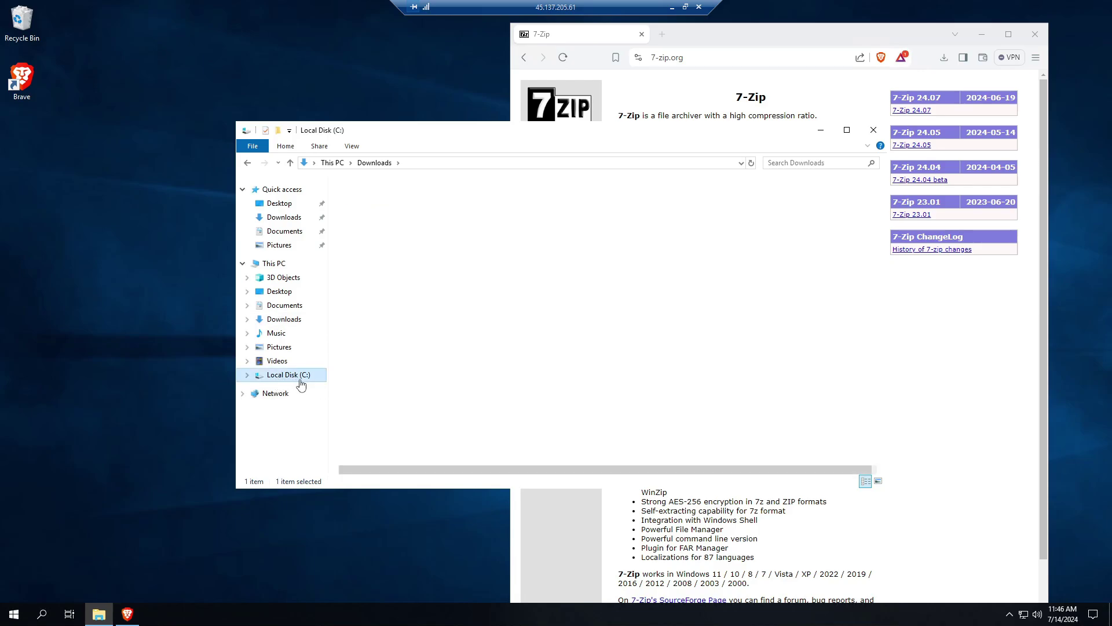
pyautogui.click(408, 371)
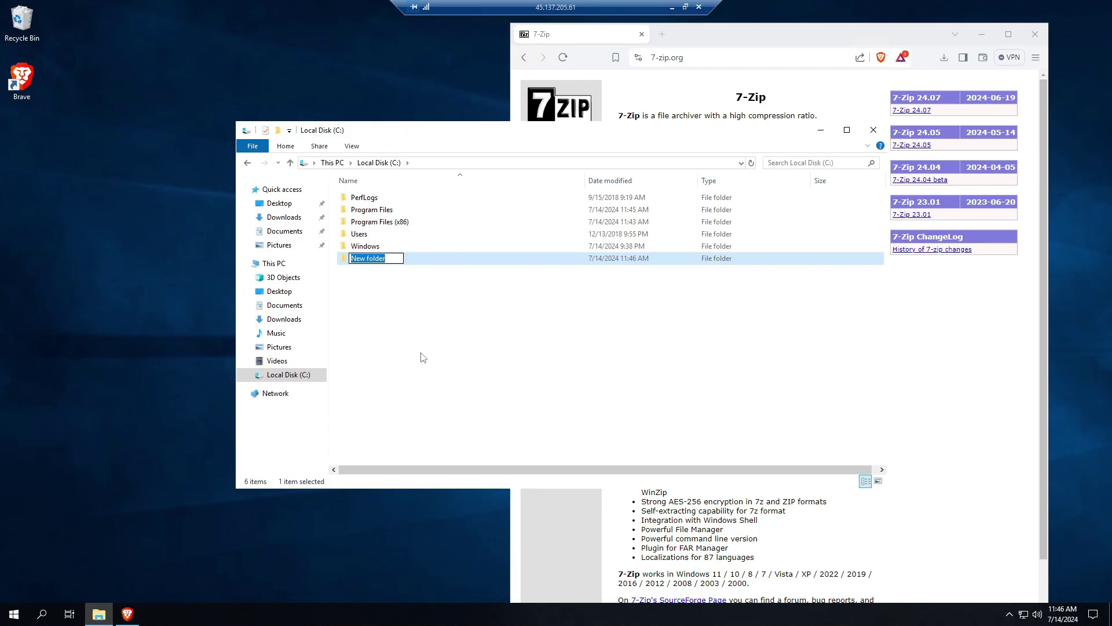
pyautogui.write('FiveM')
pyautogui.press('Return')
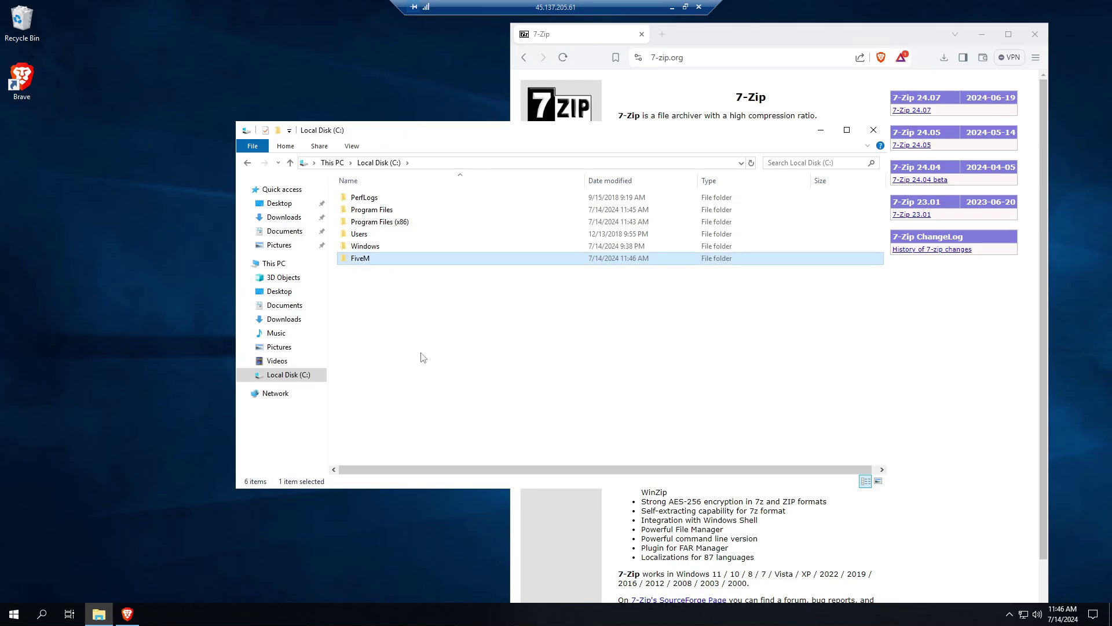
pyautogui.press('Return')
# Paste the server folder into C:\FiveM and launch its FXServer.exe.
pyautogui.hotkey('ctrl', 'v')
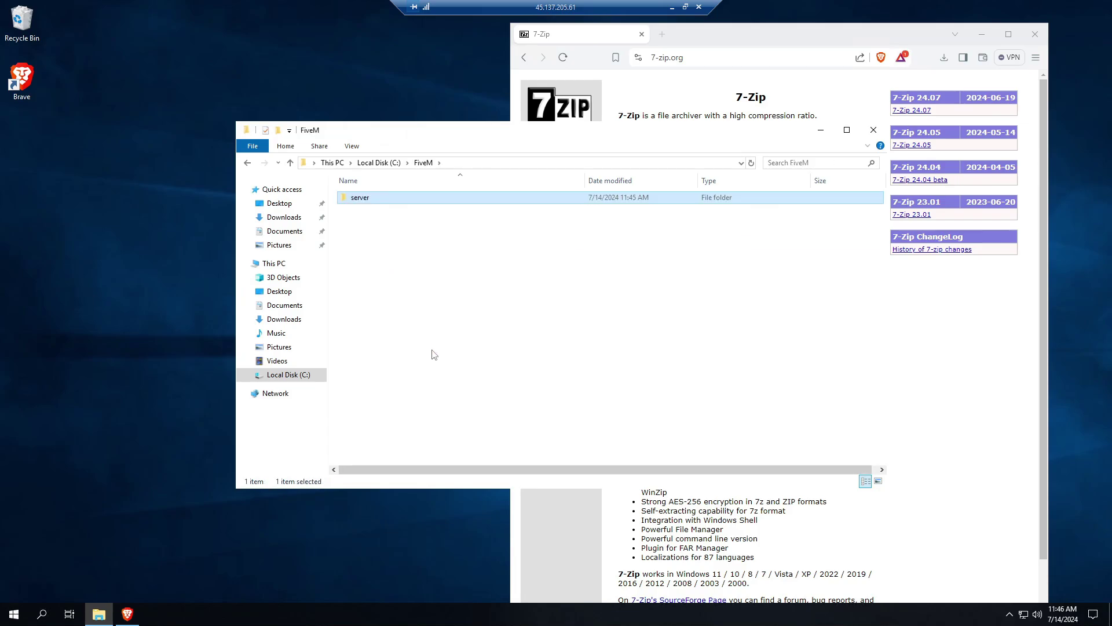
pyautogui.click(431, 354)
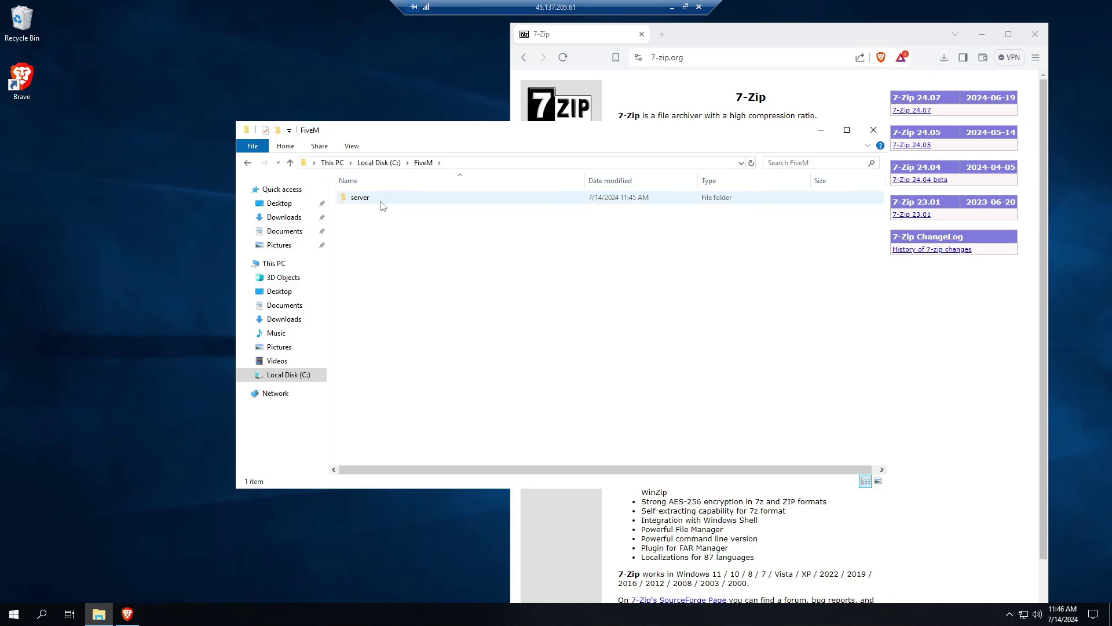
pyautogui.doubleClick(364, 202)
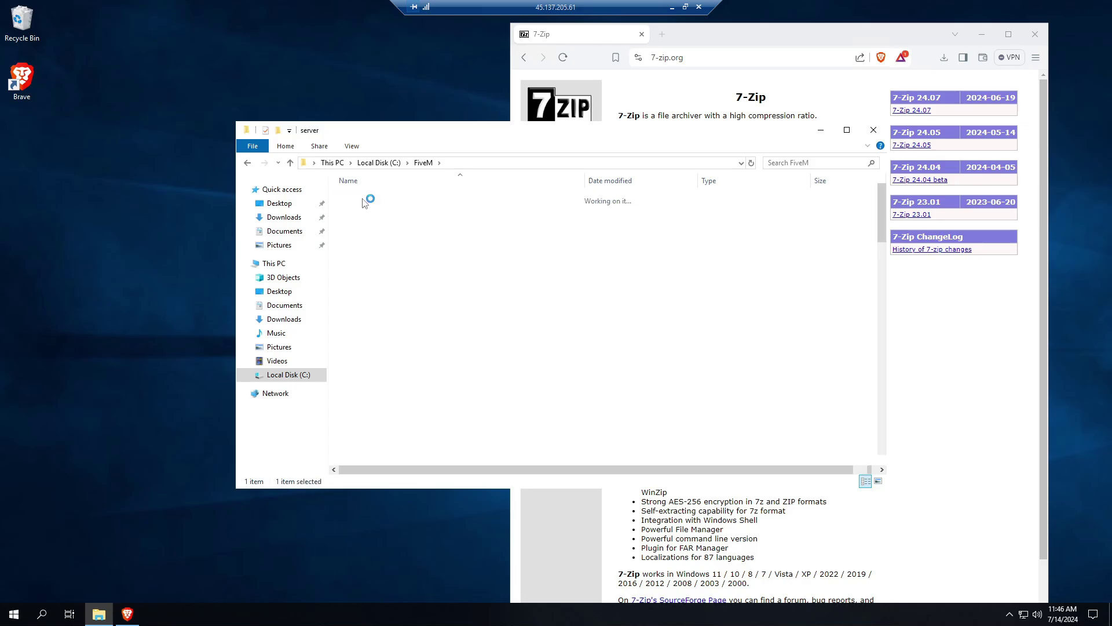
pyautogui.scroll(-5, 403, 228)
pyautogui.scroll(-5, 401, 231)
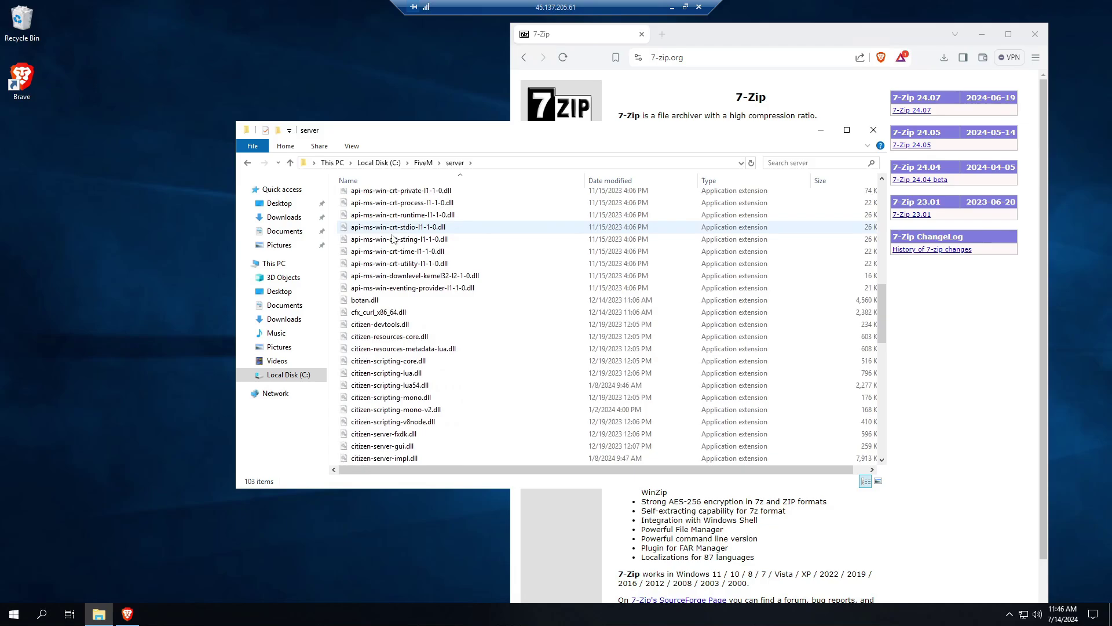
pyautogui.scroll(-5, 395, 237)
pyautogui.scroll(-3, 390, 243)
pyautogui.doubleClick(378, 228)
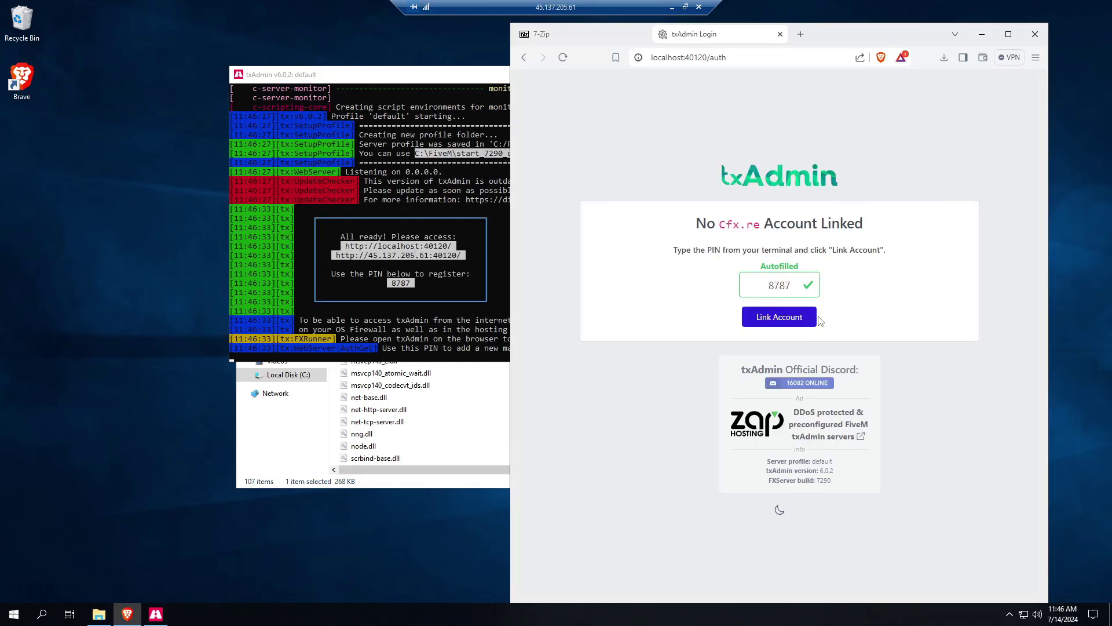
# Link txAdmin by PIN, sign in to Cfx.re as Alm0stEthical, and authorize txAdmin.
pyautogui.click(785, 323)
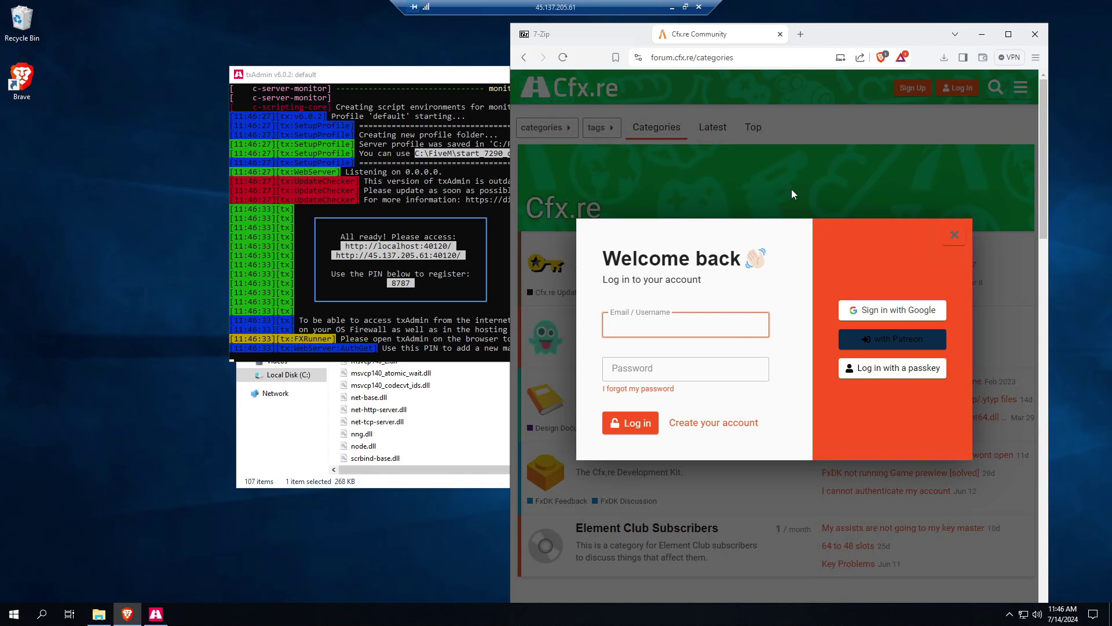
pyautogui.click(666, 329)
pyautogui.write('Alm0stEthical')
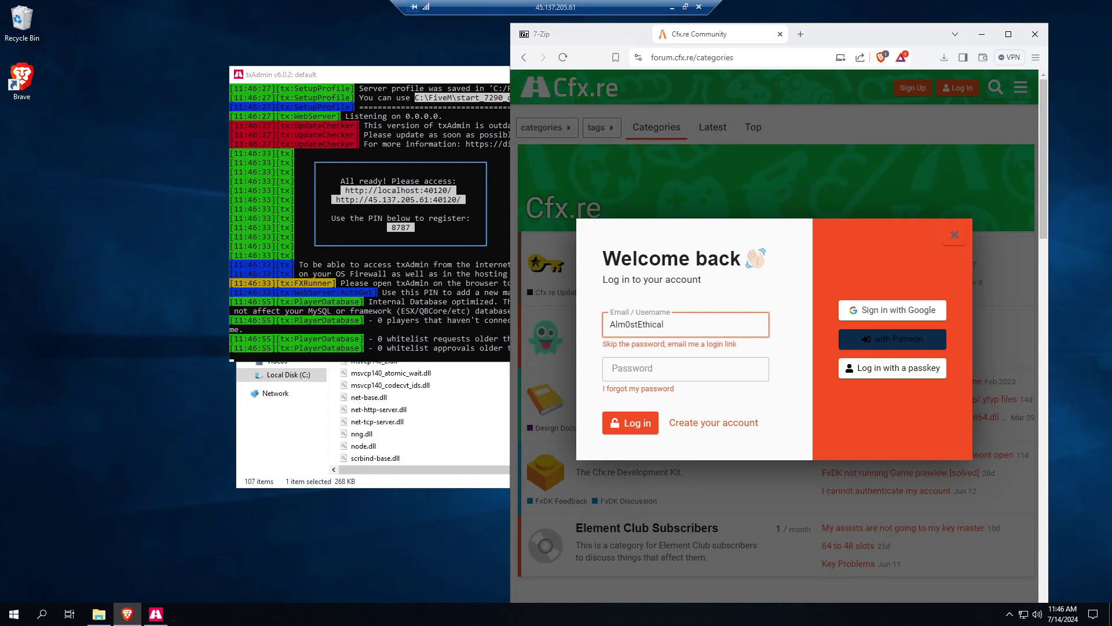
pyautogui.press('Tab')
pyautogui.hotkey('ctrl', 'v')
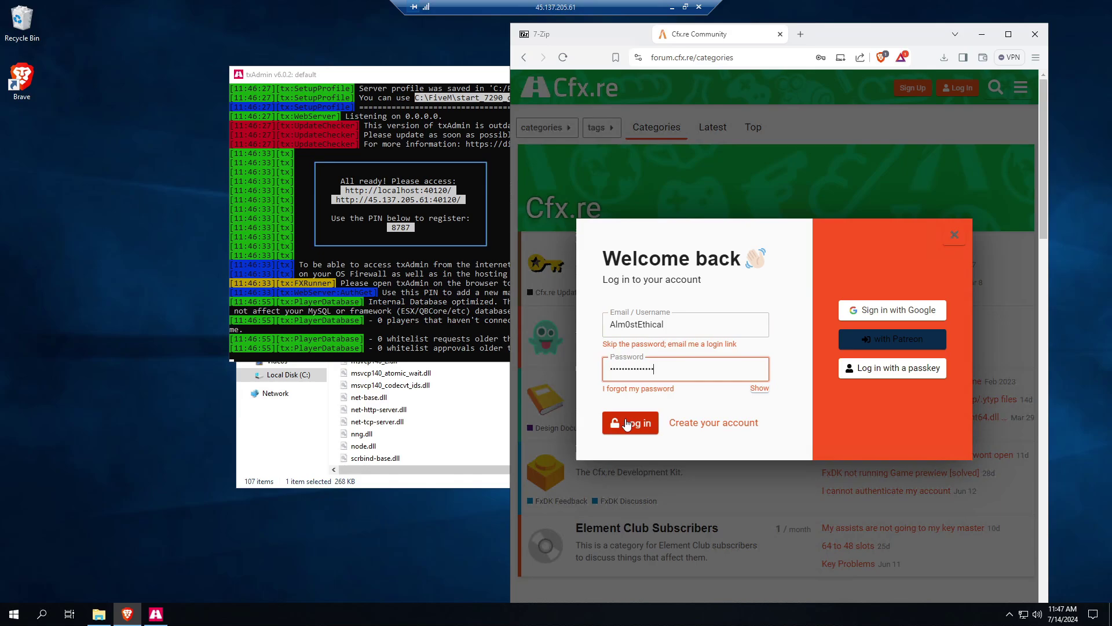
pyautogui.click(634, 422)
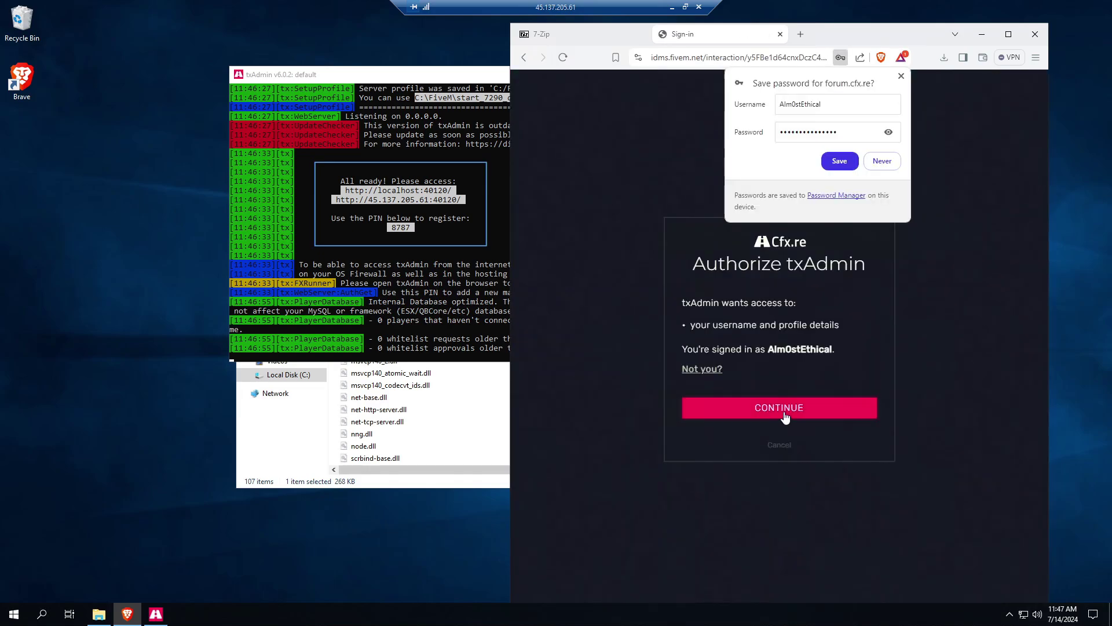
pyautogui.click(838, 160)
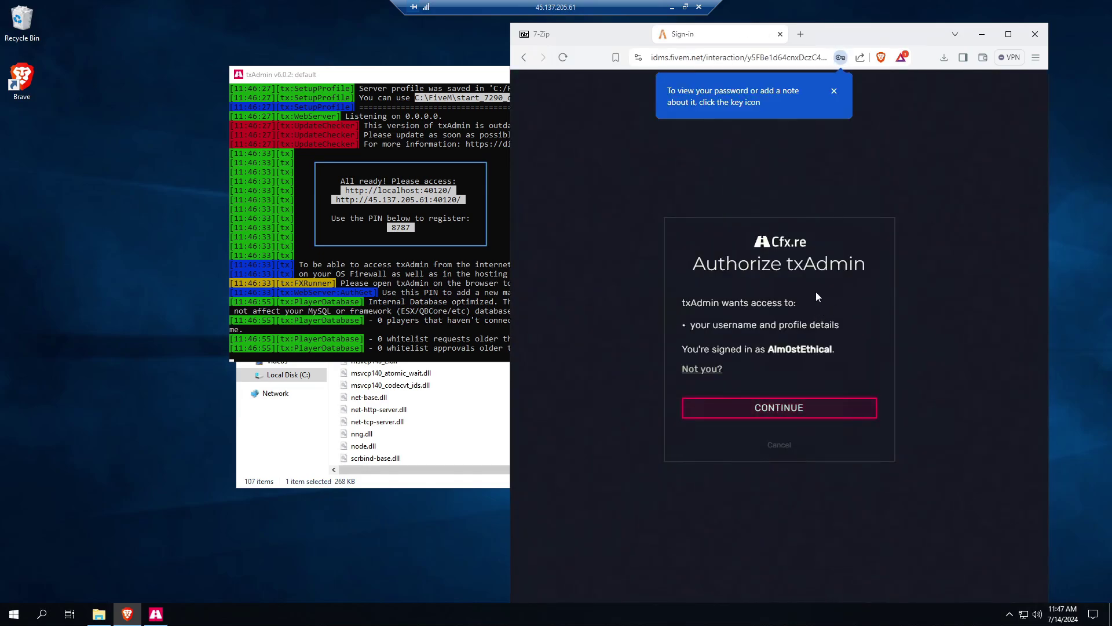
pyautogui.click(764, 413)
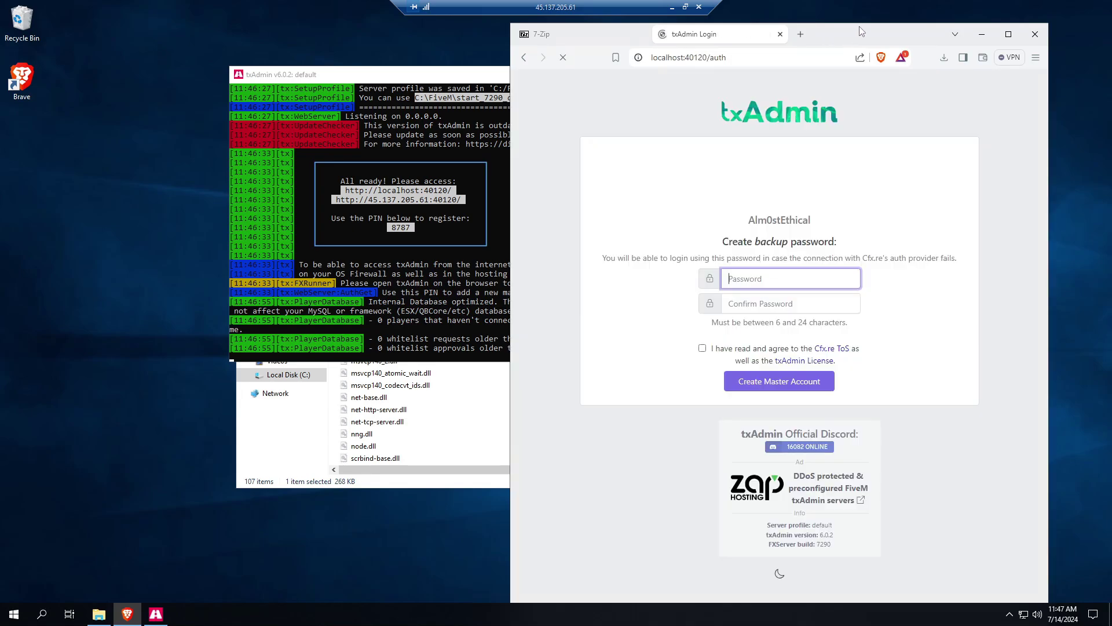
# Accept the ToS, set and confirm a backup password, and create the master account.
pyautogui.moveTo(859, 27); pyautogui.dragTo(881, 11)
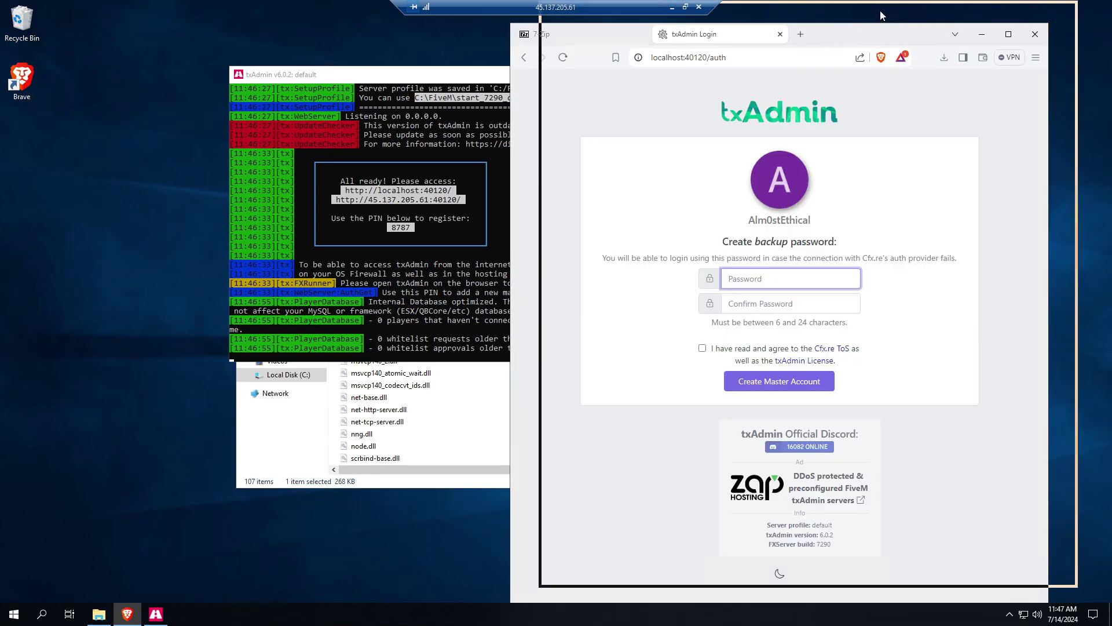
pyautogui.moveTo(755, 326); pyautogui.dragTo(763, 326)
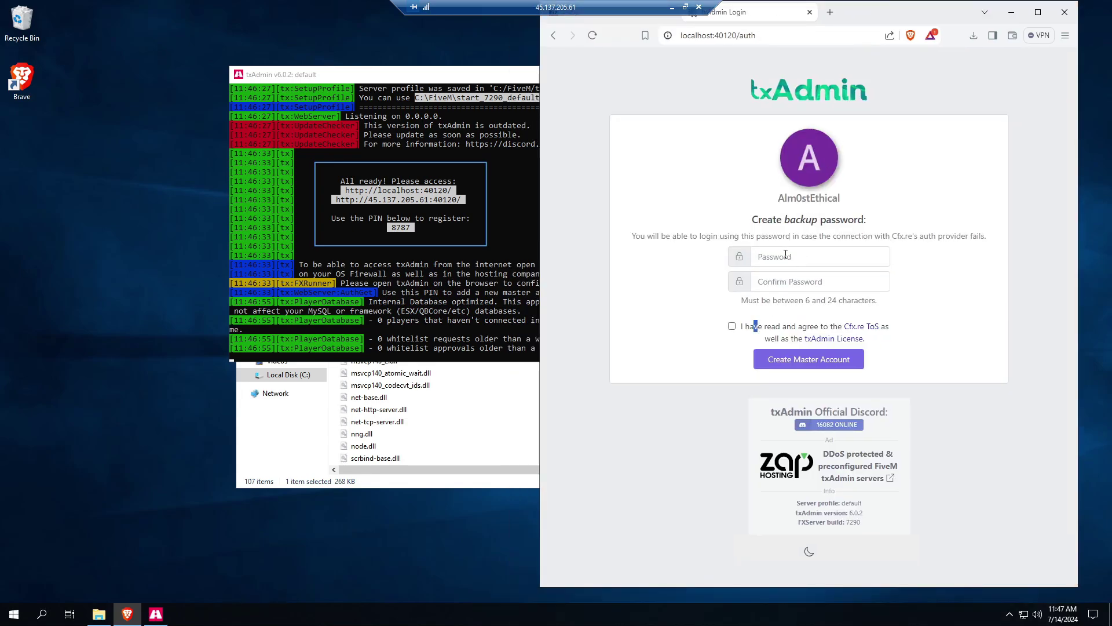
pyautogui.click(732, 328)
pyautogui.click(782, 259)
pyautogui.write('a')
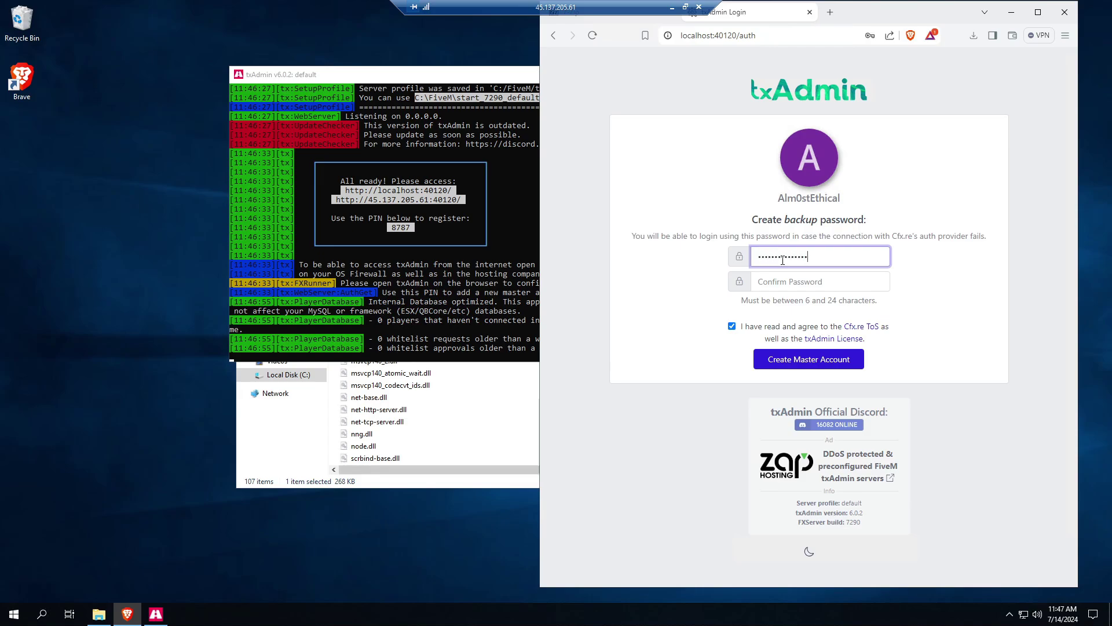
pyautogui.hotkey('ctrl', 'a')
pyautogui.press('BackSpace')
pyautogui.press('Tab')
pyautogui.write('a')
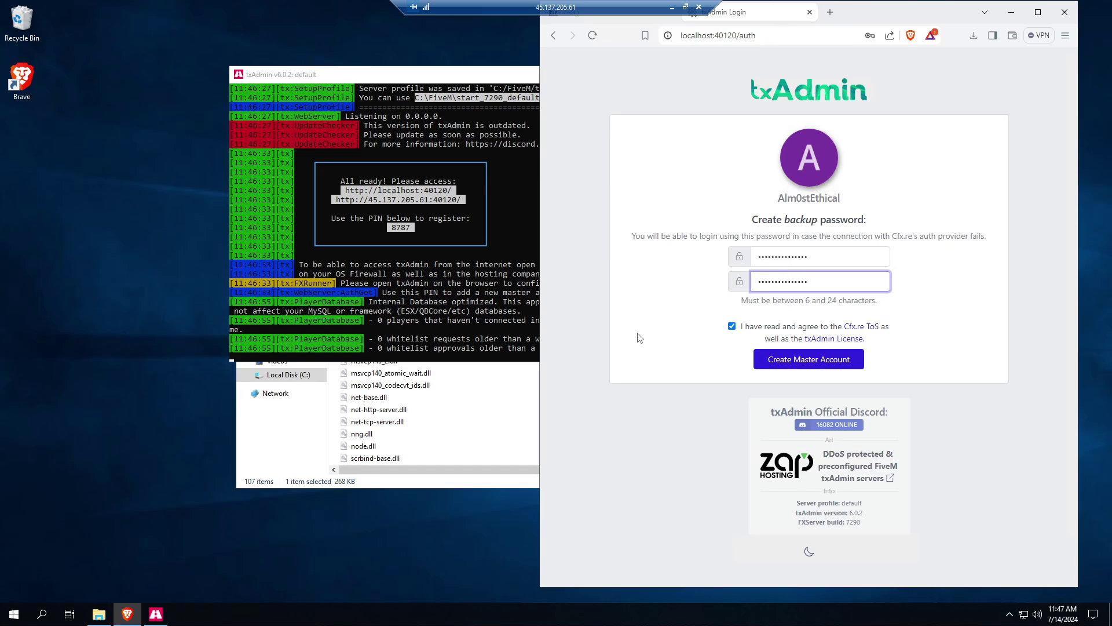
pyautogui.click(777, 362)
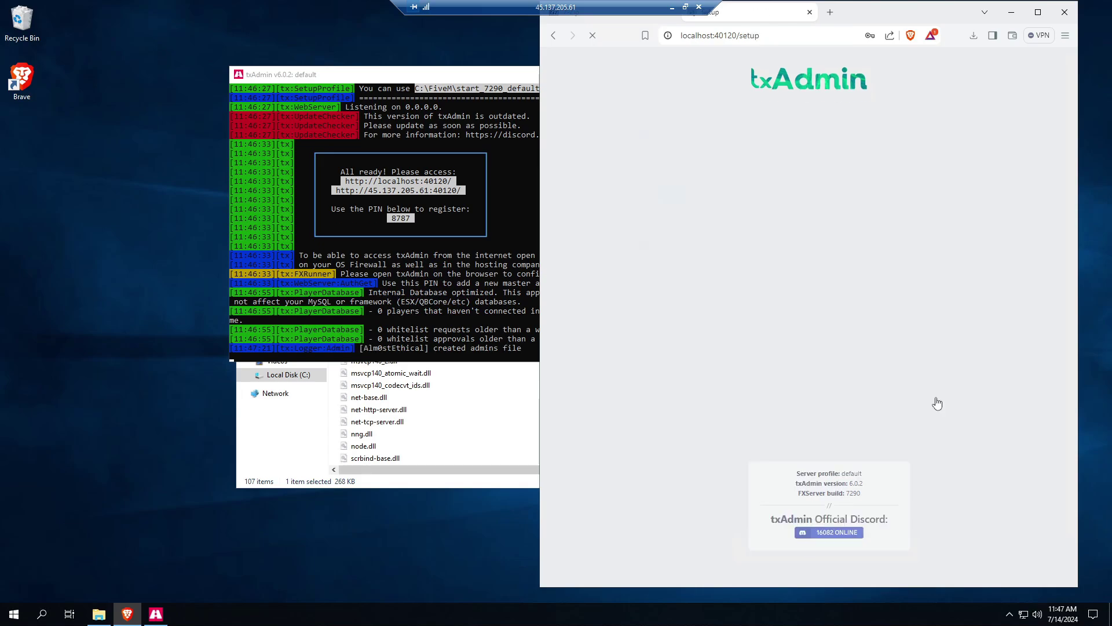
pyautogui.click(909, 140)
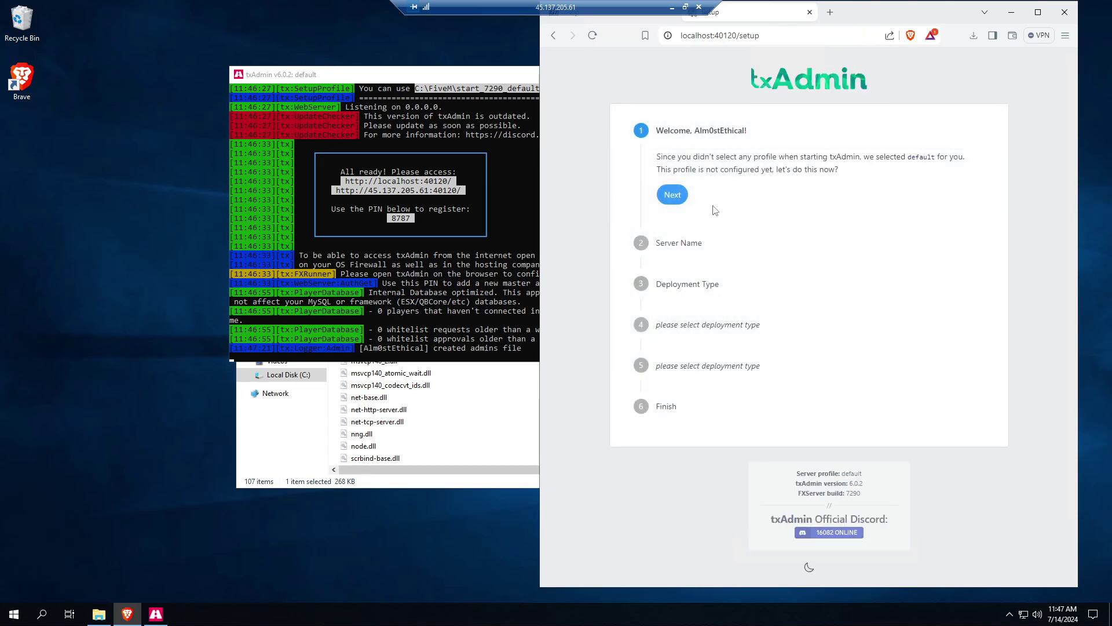
# Name the server 'airnode' and deploy the CFX Default FiveM popular recipe.
pyautogui.click(674, 194)
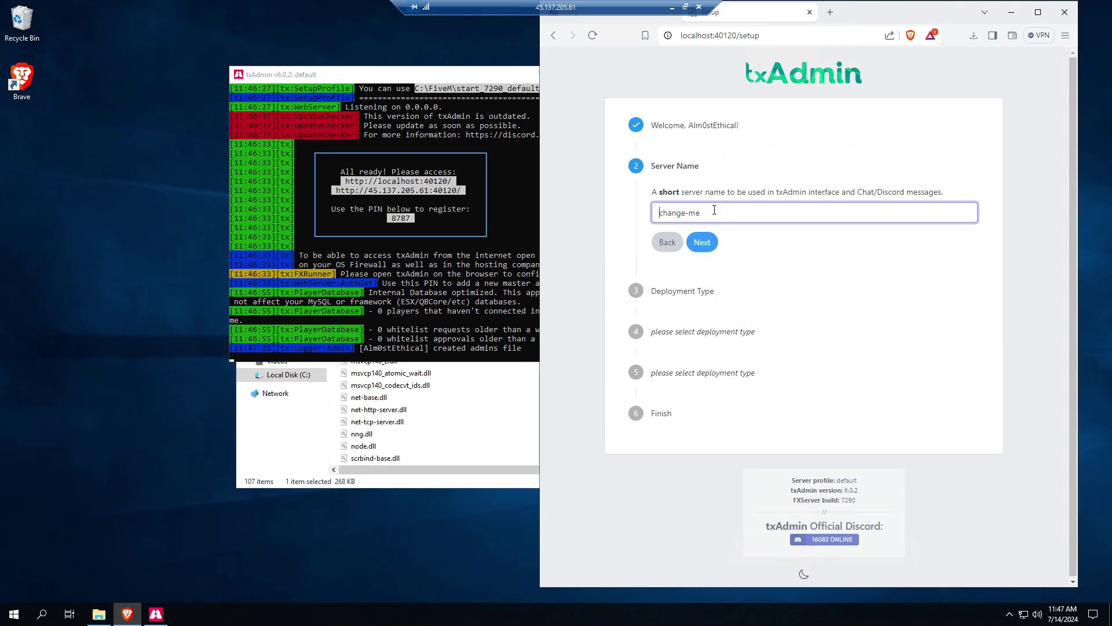
pyautogui.moveTo(712, 209); pyautogui.dragTo(607, 207)
pyautogui.write('airnode')
pyautogui.click(703, 244)
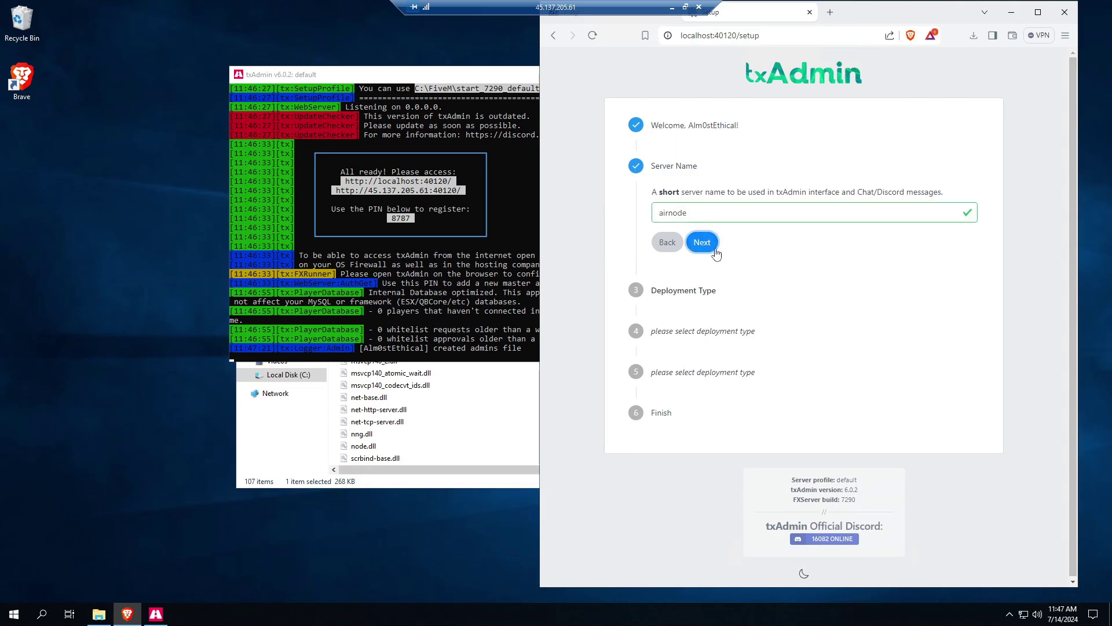
pyautogui.scroll(-2, 713, 213)
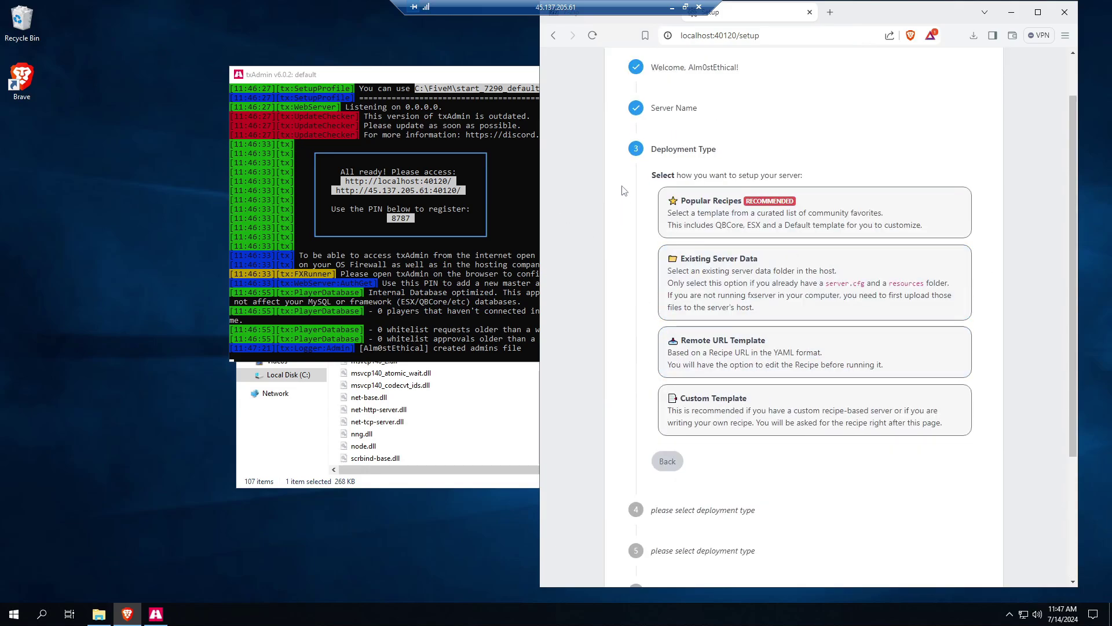
pyautogui.click(713, 161)
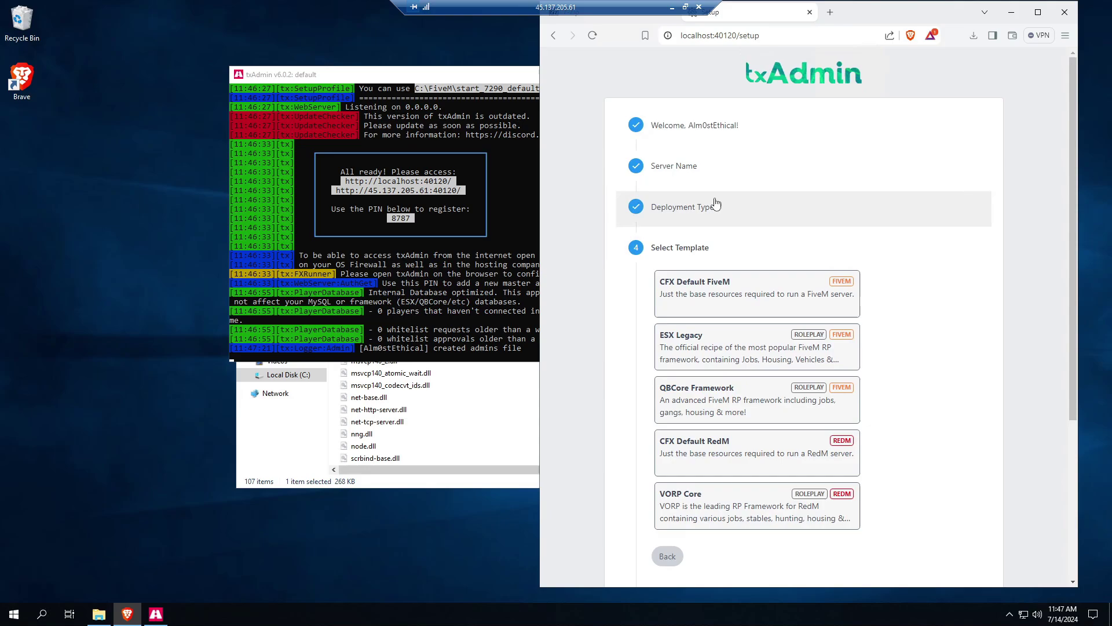
pyautogui.scroll(-2, 651, 166)
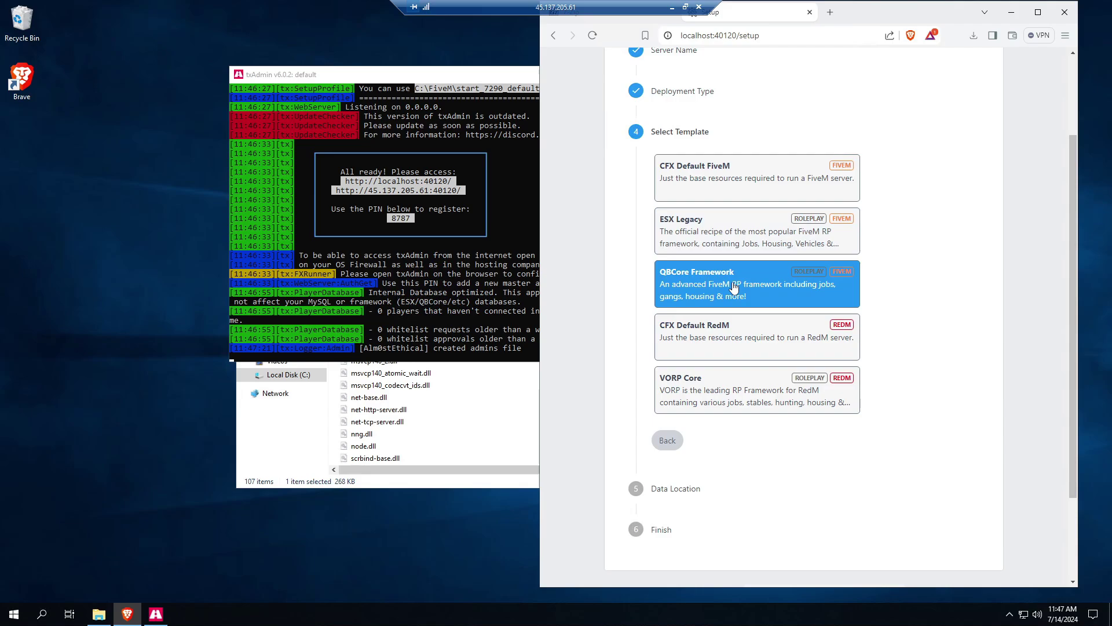
pyautogui.click(709, 184)
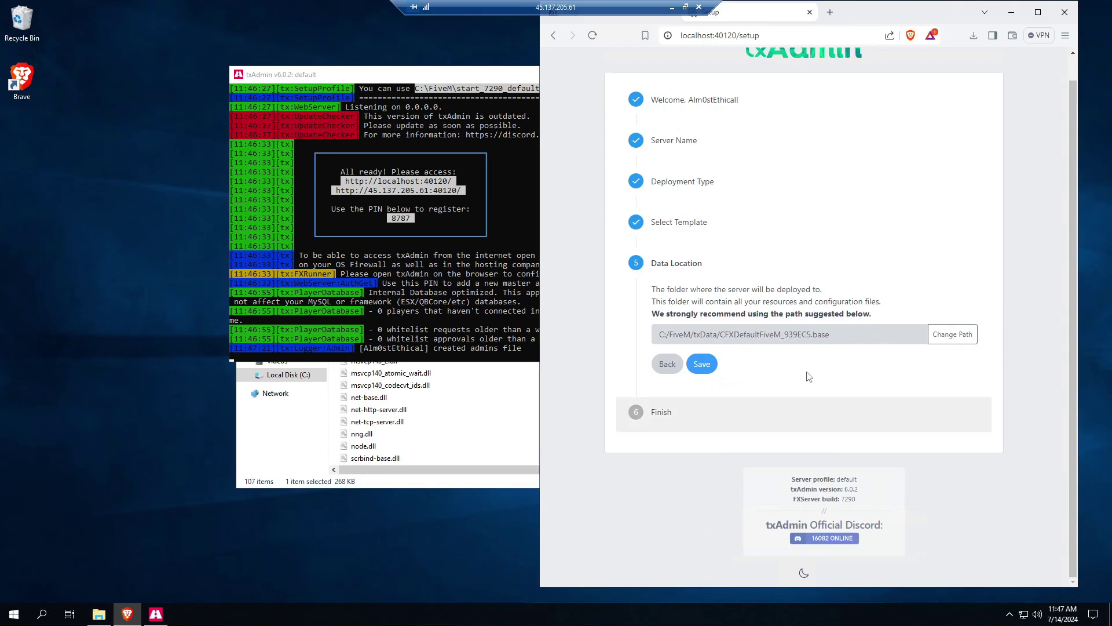
# Create a server-data folder inside C:\FiveM and copy its path.
pyautogui.click(494, 423)
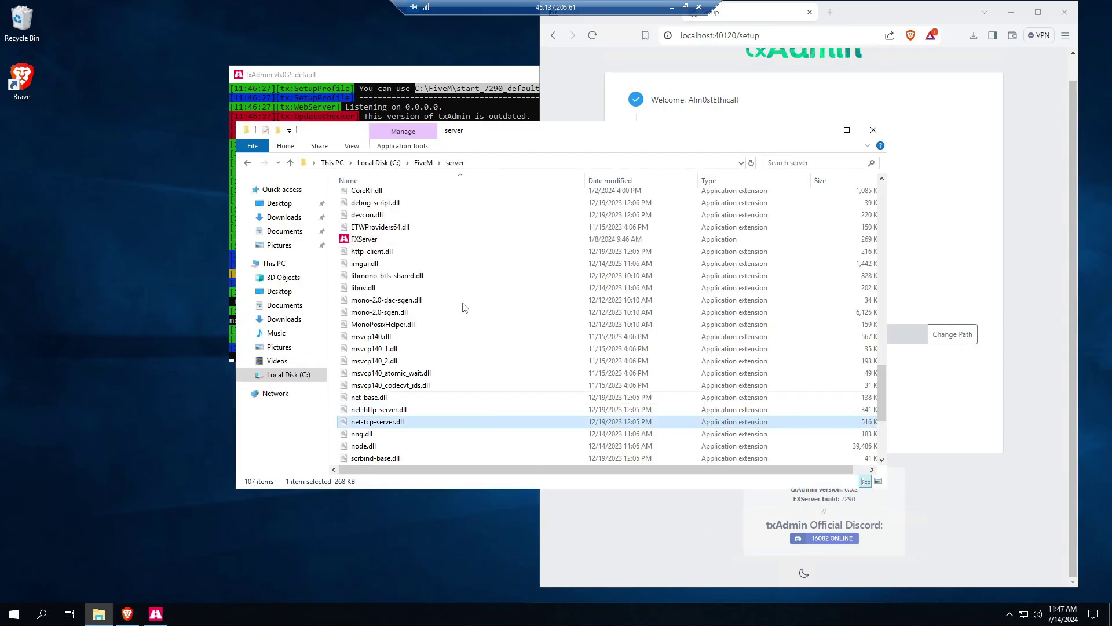
pyautogui.click(289, 162)
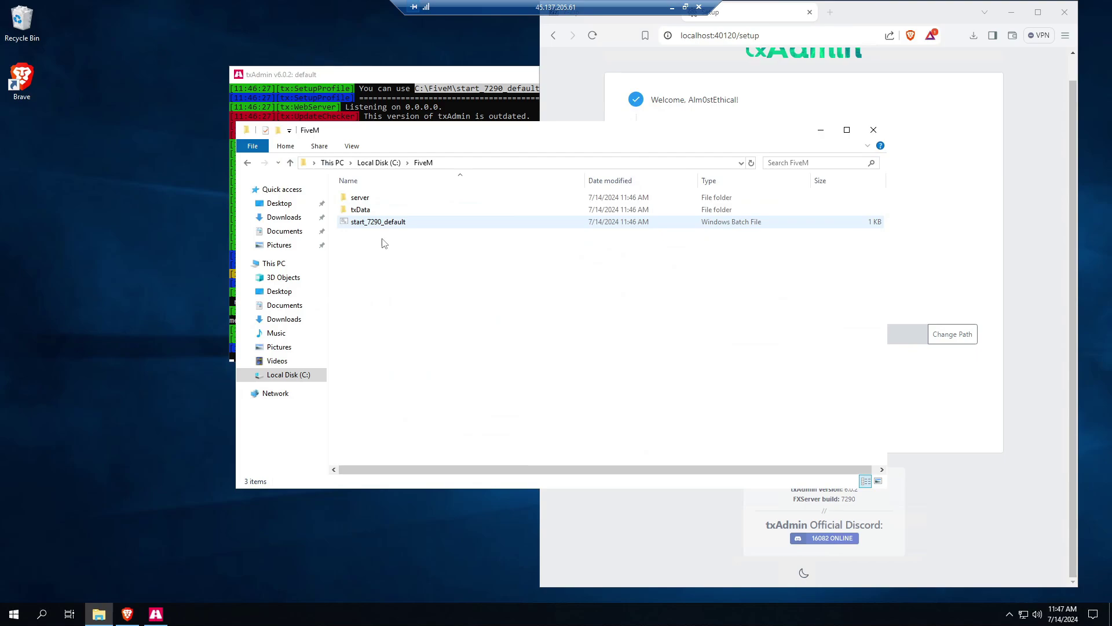
pyautogui.rightClick(368, 249)
pyautogui.moveTo(396, 384)
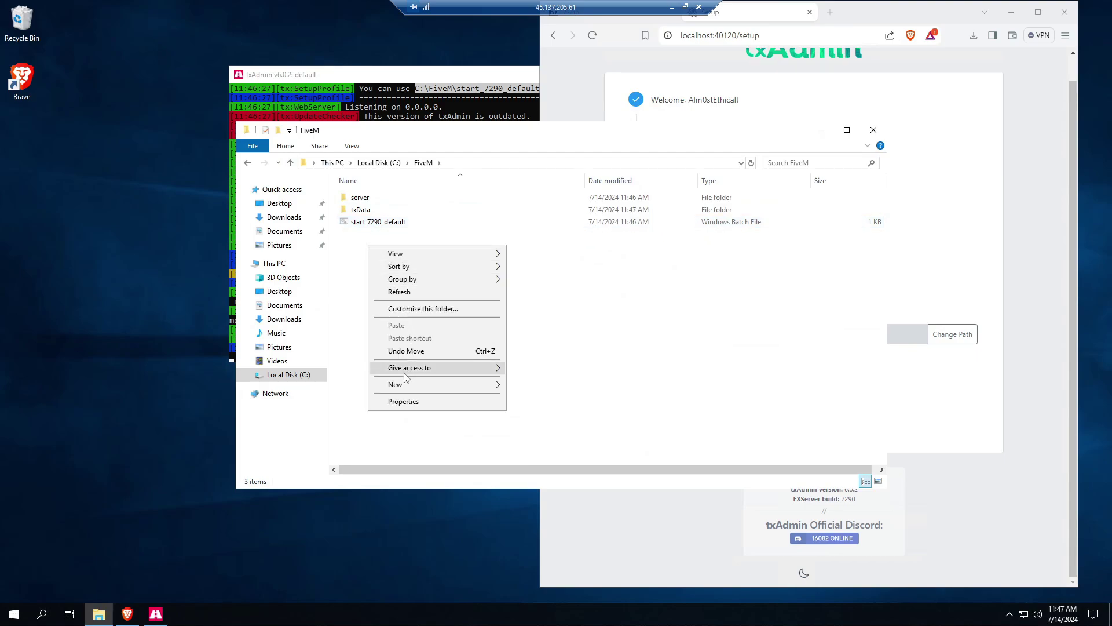
pyautogui.click(533, 386)
pyautogui.write('s')
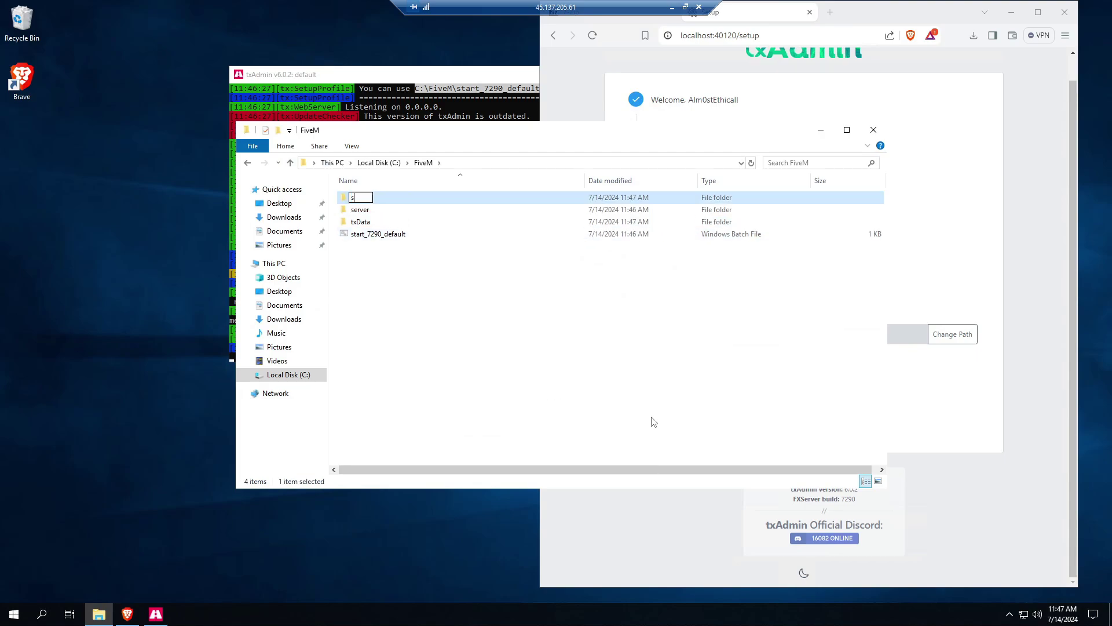
pyautogui.write('erver-data')
pyautogui.press('Return')
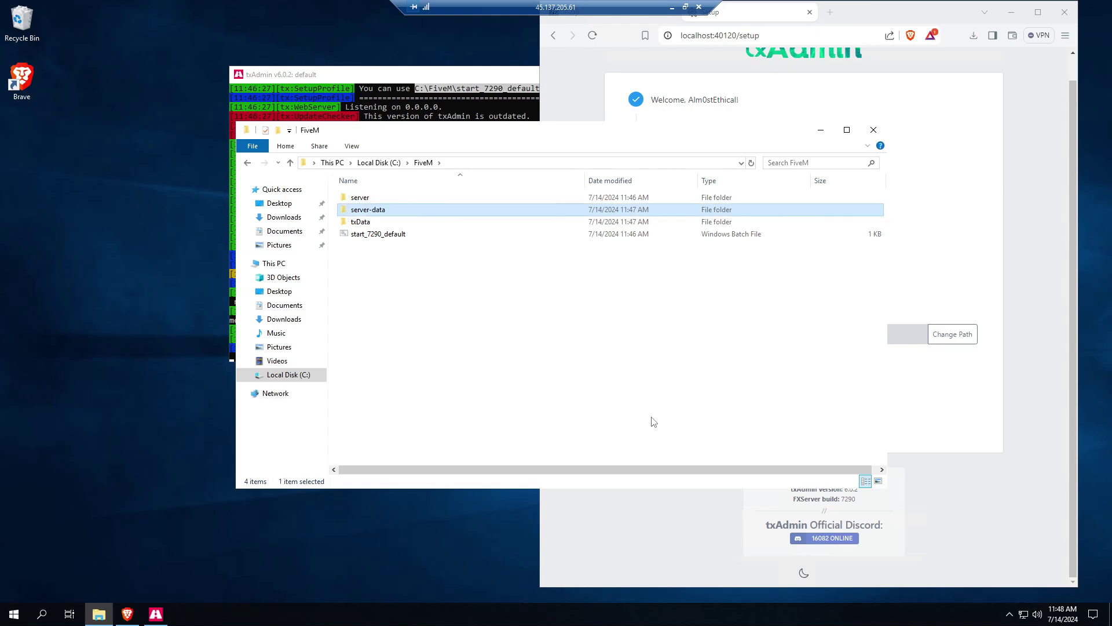
pyautogui.doubleClick(386, 211)
pyautogui.hotkey('ctrl', 'c')
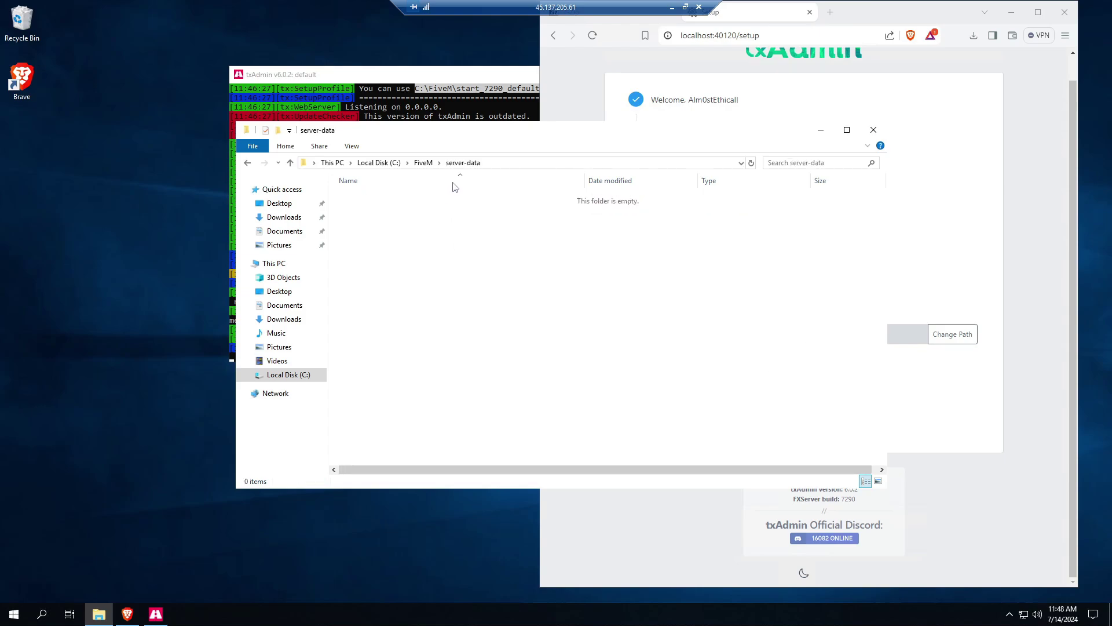
pyautogui.click(498, 164)
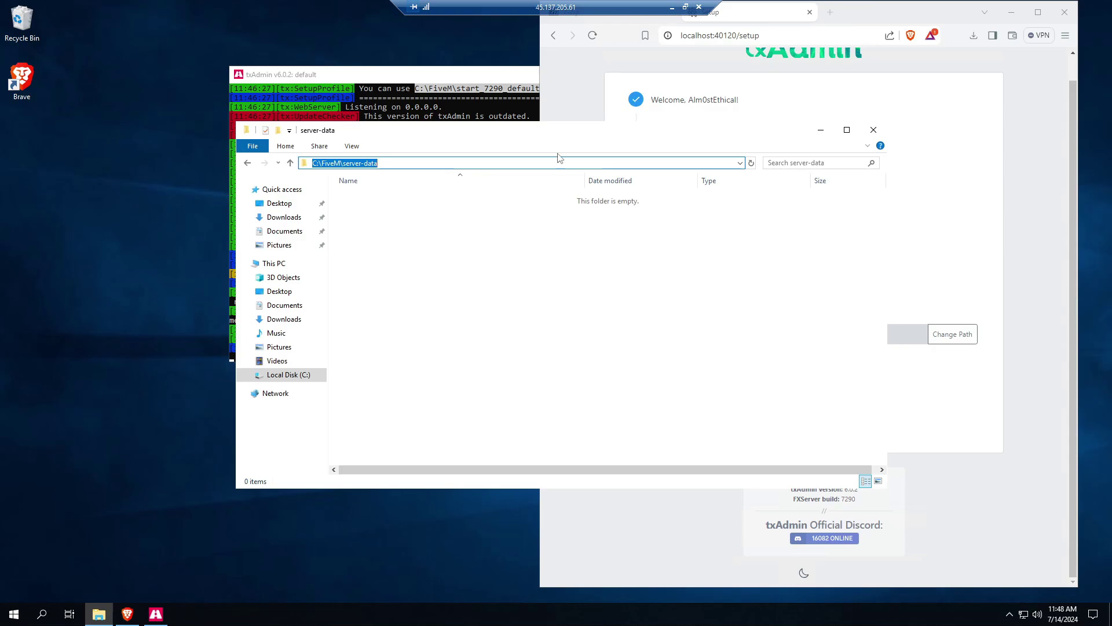
pyautogui.moveTo(559, 139); pyautogui.dragTo(434, 143)
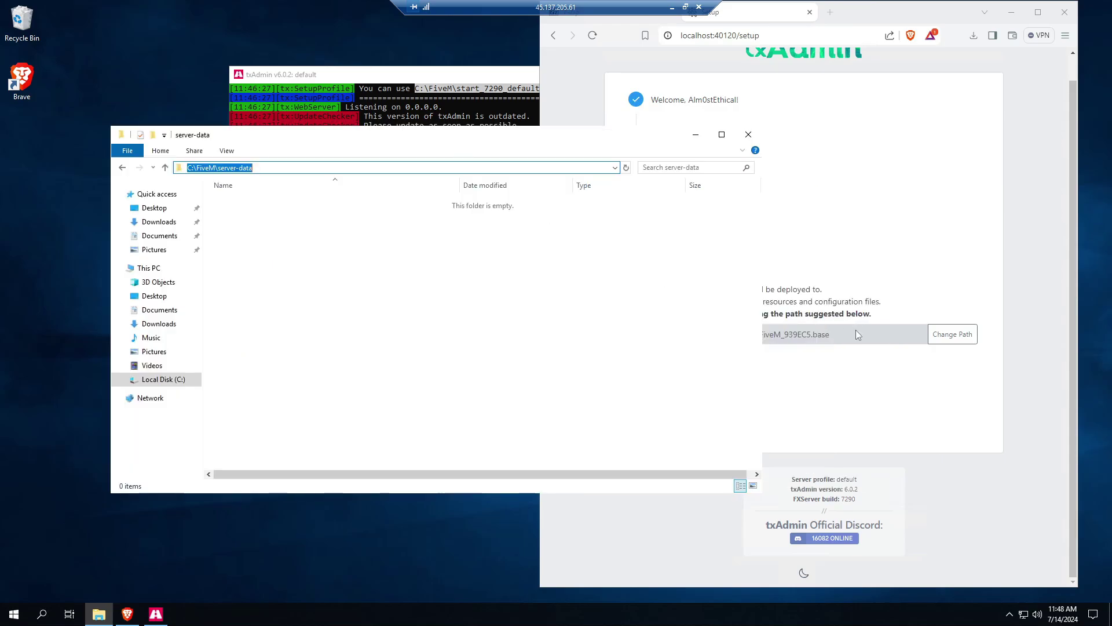
# Set the data location to C:\FiveM\server-data and advance past recipe review to the license key.
pyautogui.click(857, 334)
pyautogui.click(960, 339)
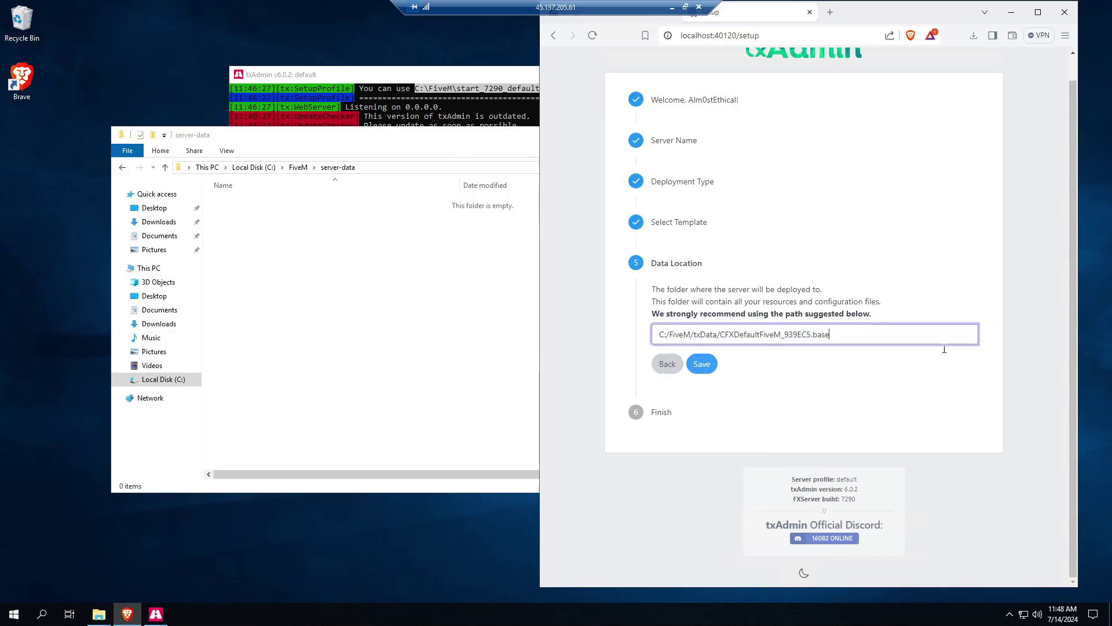
pyautogui.hotkey('ctrl', 'a')
pyautogui.hotkey('ctrl', 'v')
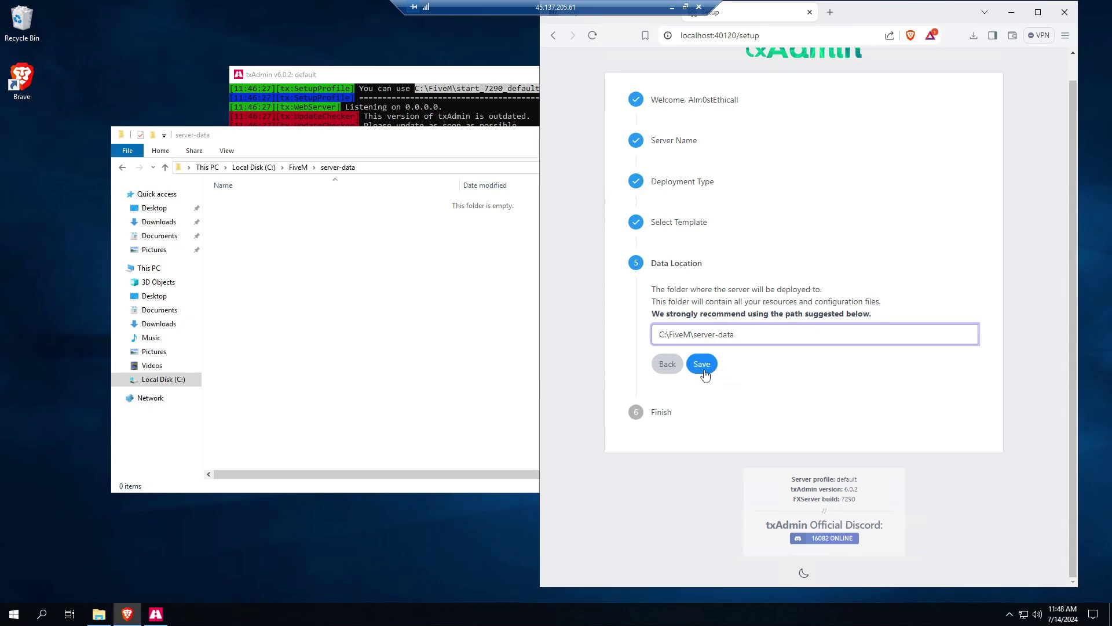
pyautogui.click(702, 365)
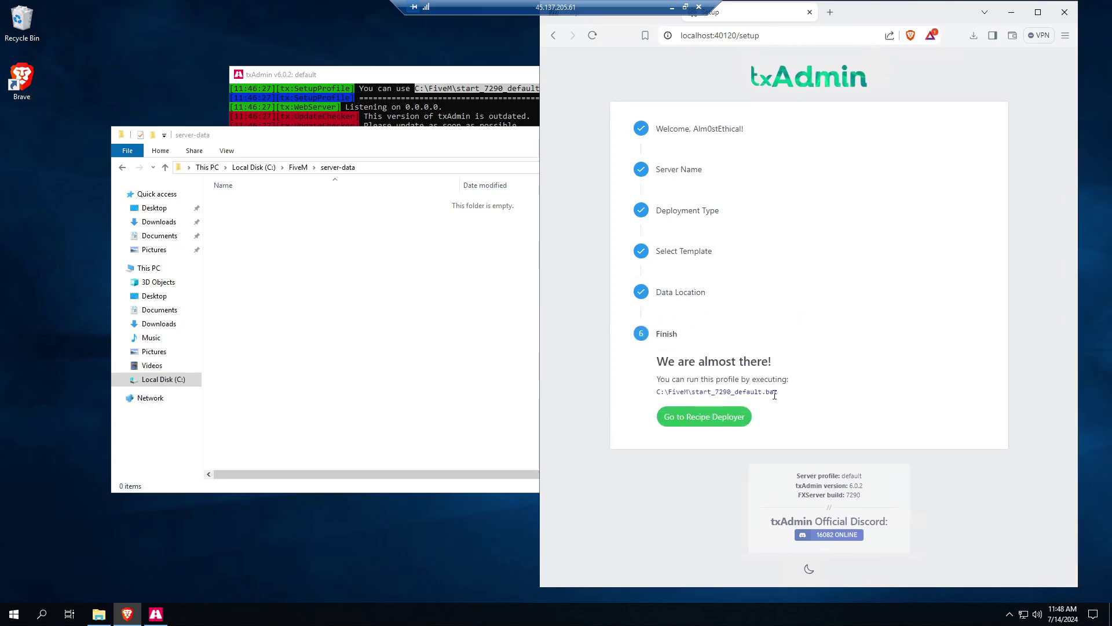
pyautogui.click(719, 417)
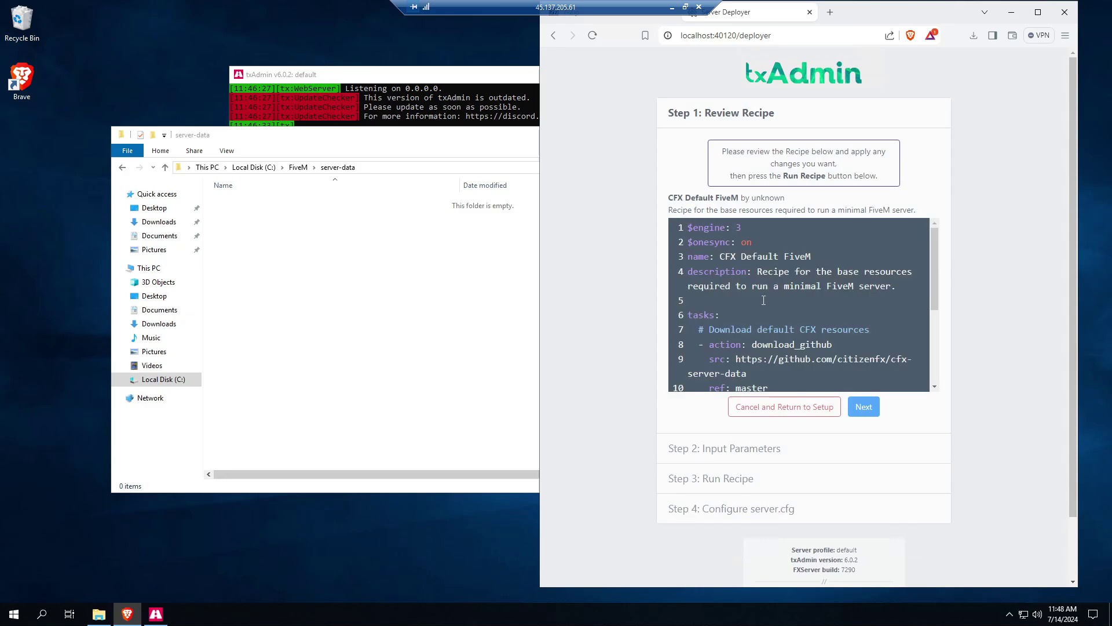
pyautogui.scroll(-3, 792, 296)
pyautogui.scroll(-1, 817, 331)
pyautogui.scroll(2, 804, 283)
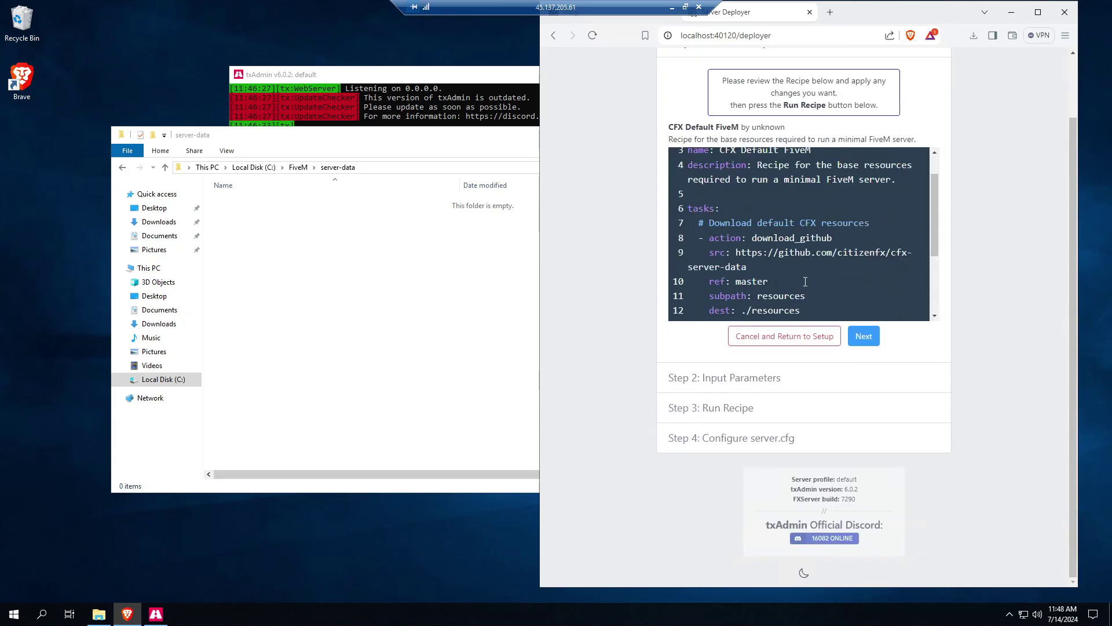
pyautogui.scroll(1, 806, 280)
pyautogui.scroll(-4, 805, 282)
pyautogui.scroll(1, 835, 365)
pyautogui.scroll(-1, 844, 384)
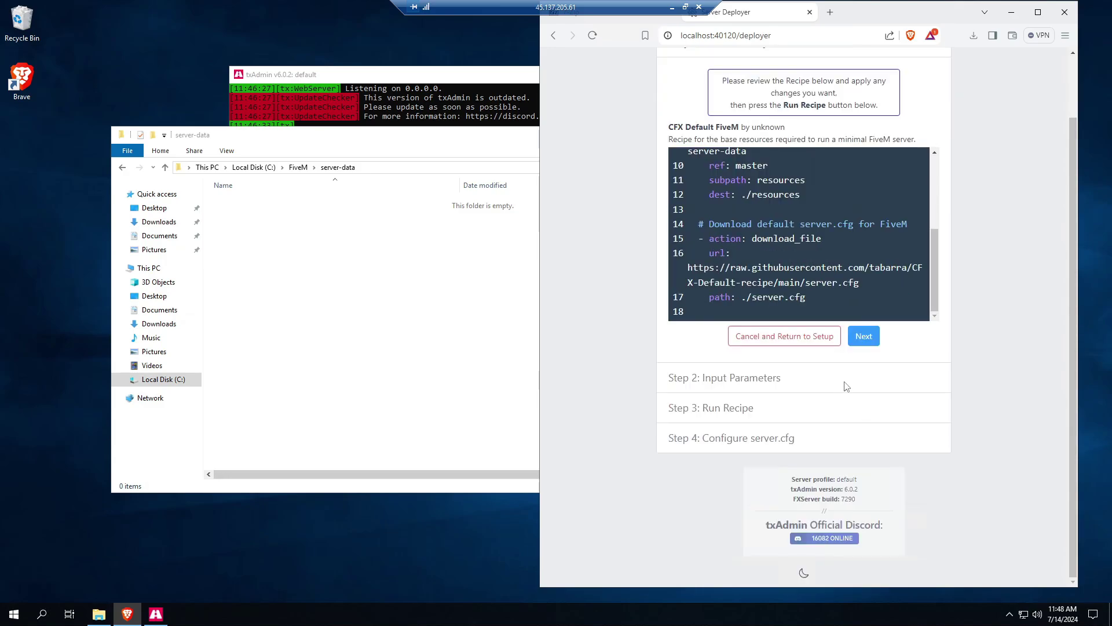
pyautogui.click(862, 346)
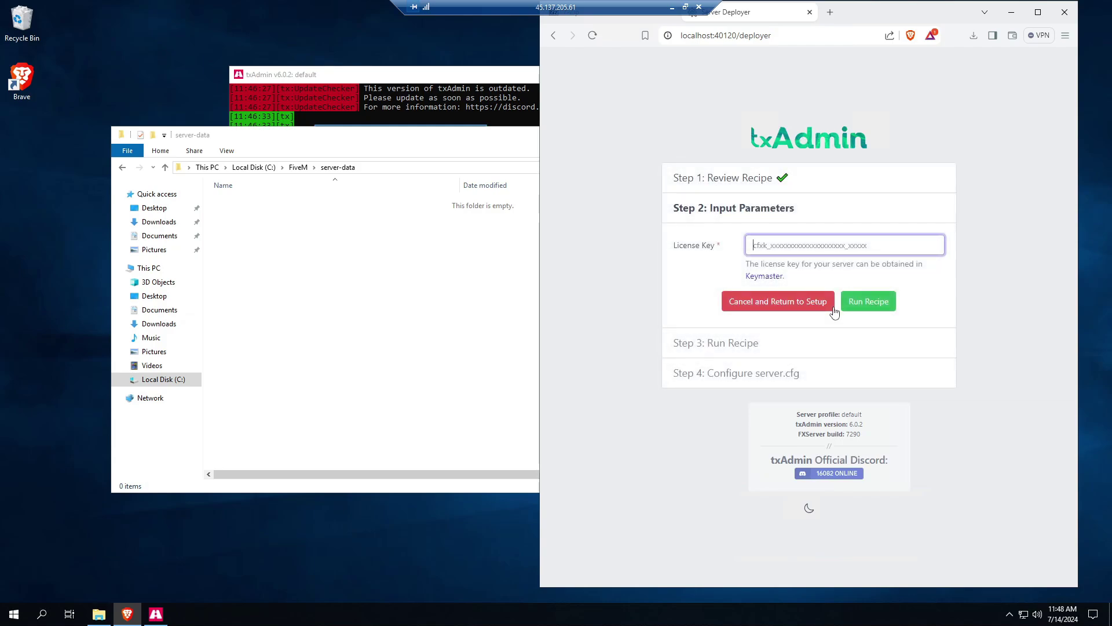
# Open Keymaster, pass the human check, and start registering a new server named Airnode.
pyautogui.click(762, 276)
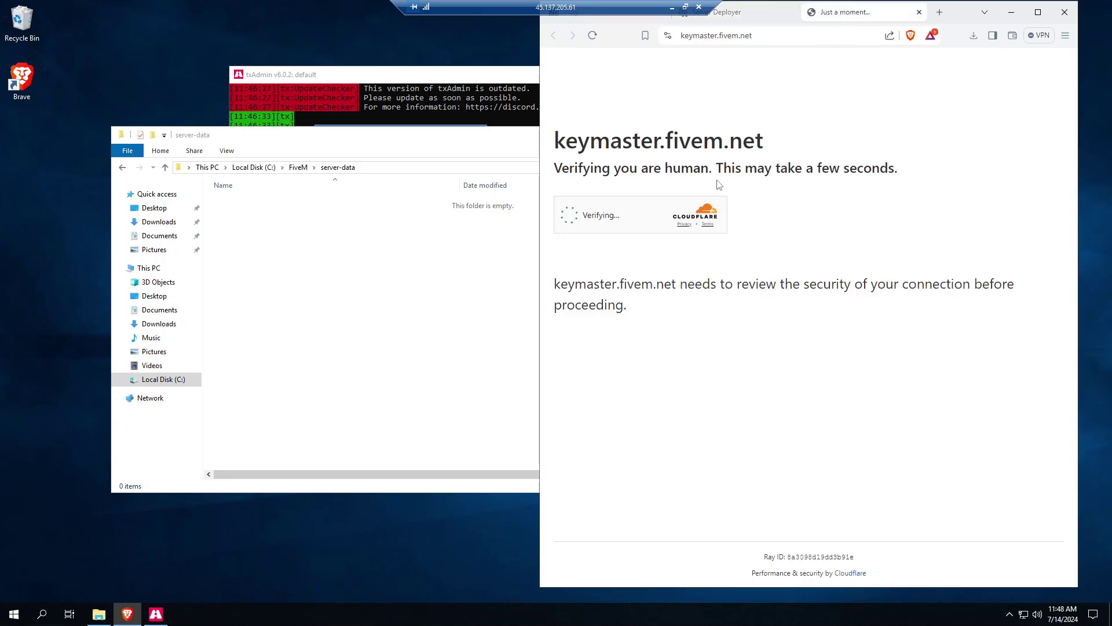
pyautogui.click(574, 217)
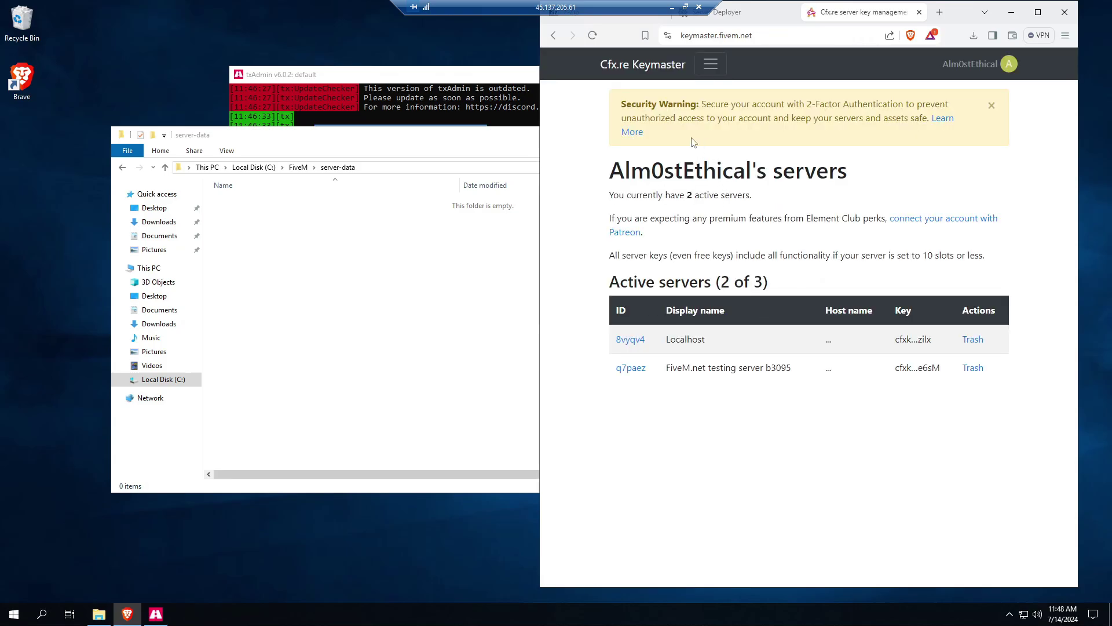
pyautogui.click(708, 76)
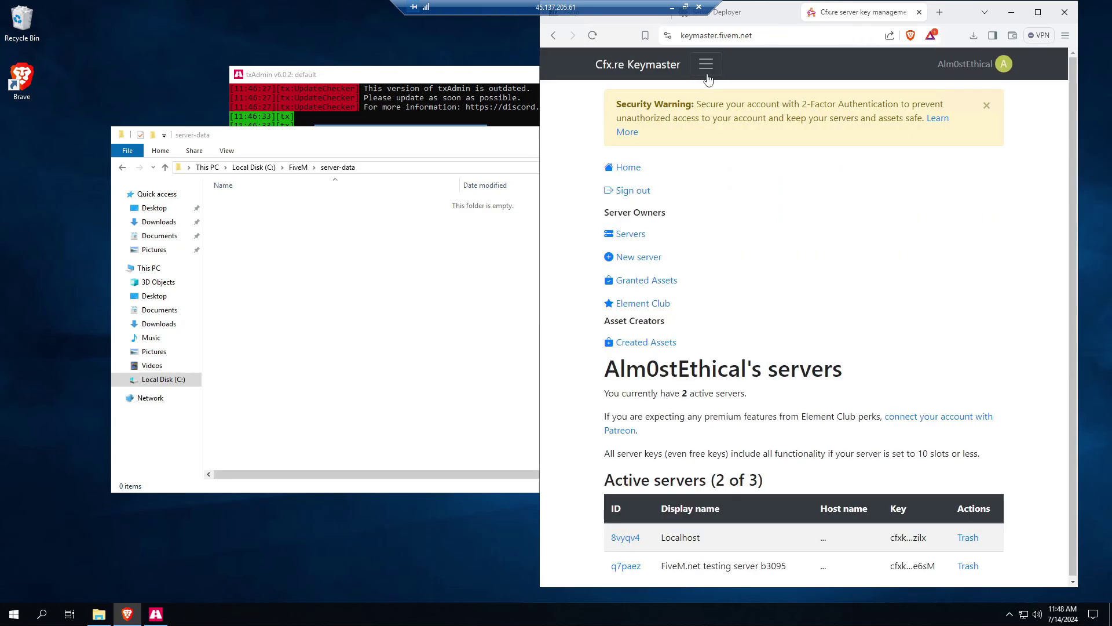
pyautogui.click(642, 260)
pyautogui.click(631, 217)
pyautogui.write('Alm')
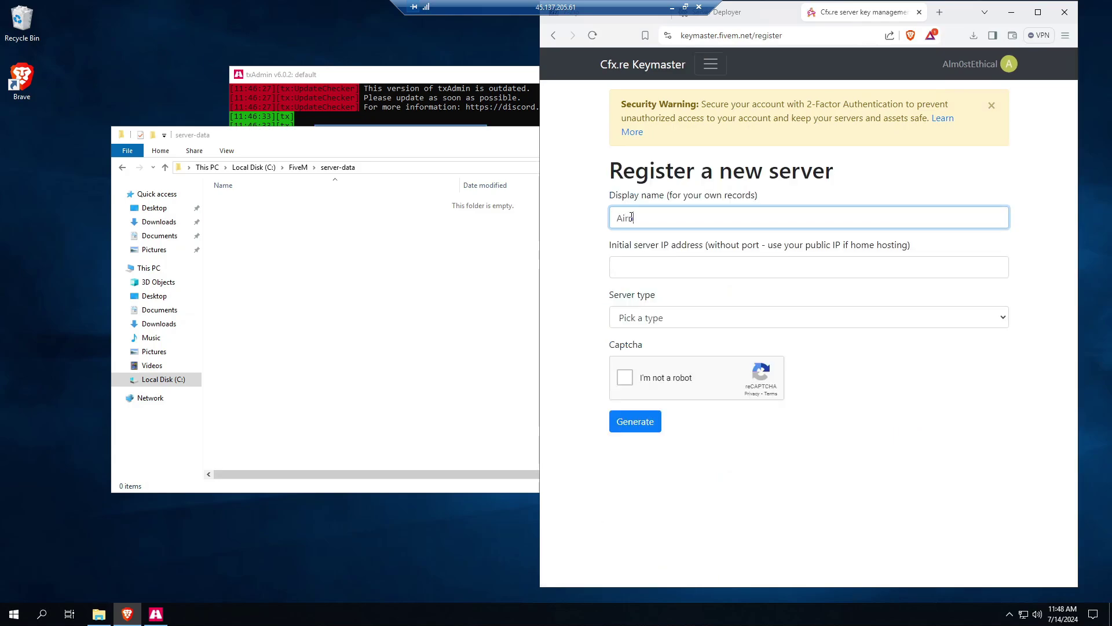
pyautogui.write('ode')
pyautogui.click(642, 268)
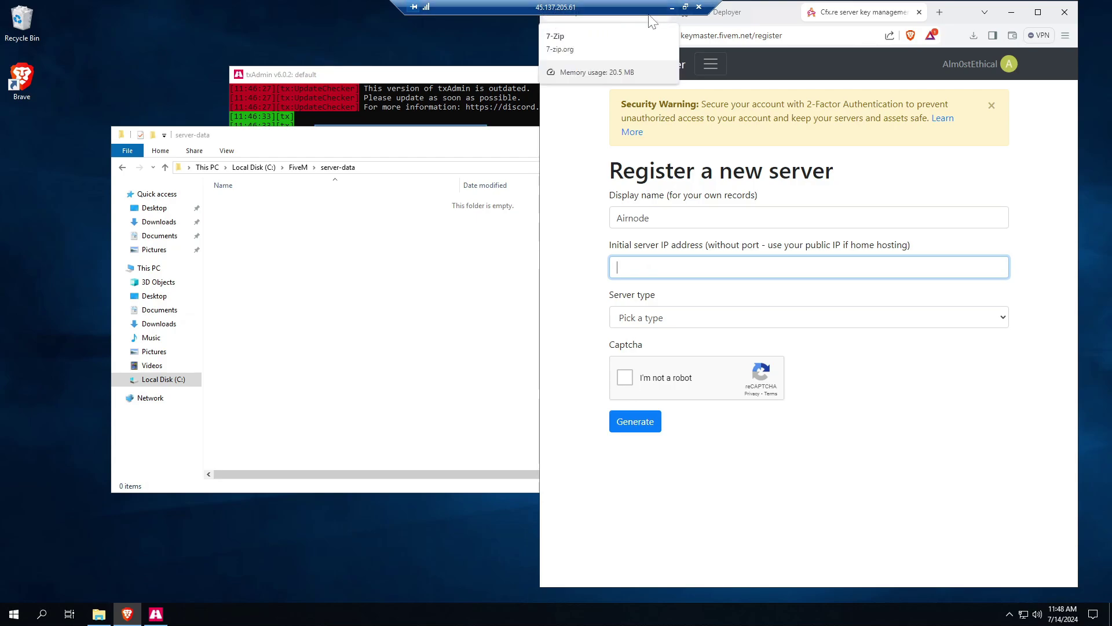
pyautogui.click(671, 9)
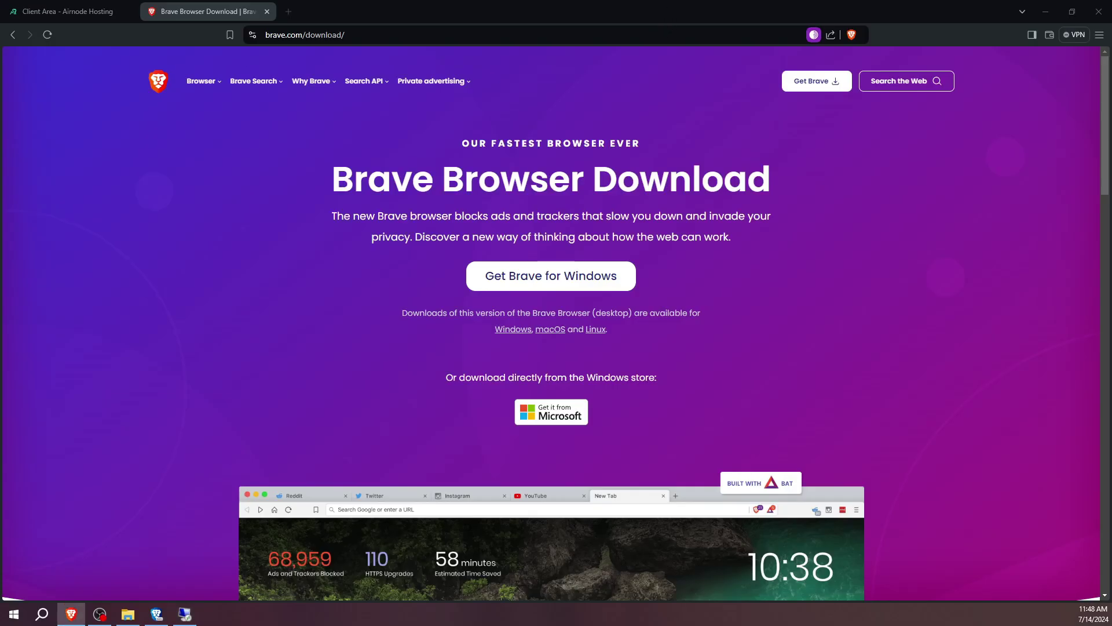
pyautogui.click(265, 11)
pyautogui.moveTo(604, 228); pyautogui.dragTo(658, 229)
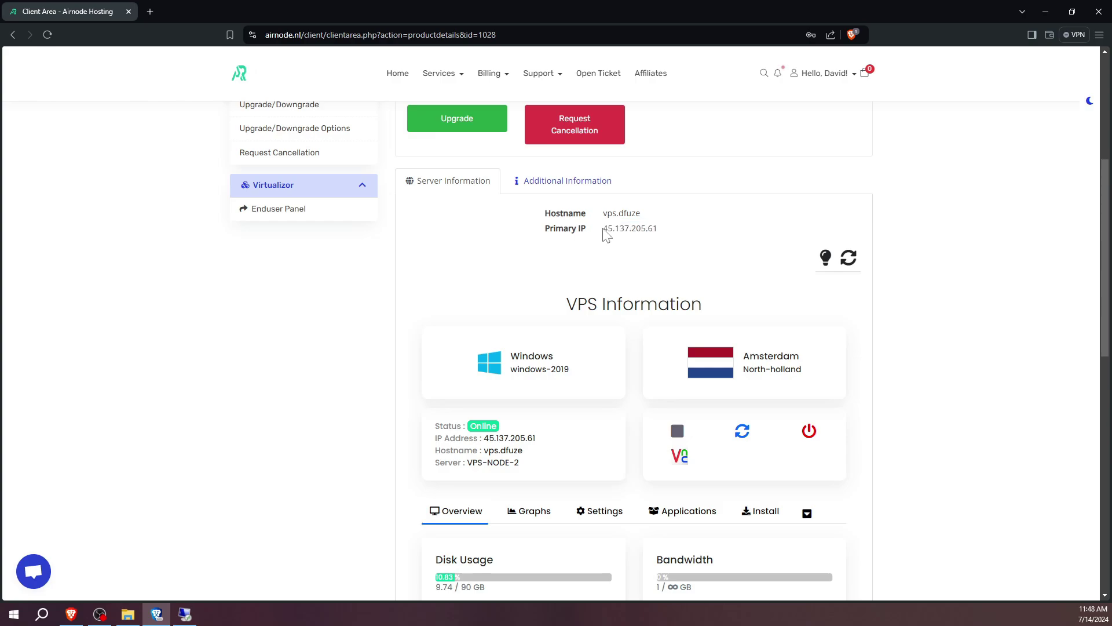
pyautogui.rightClick(648, 230)
pyautogui.click(660, 239)
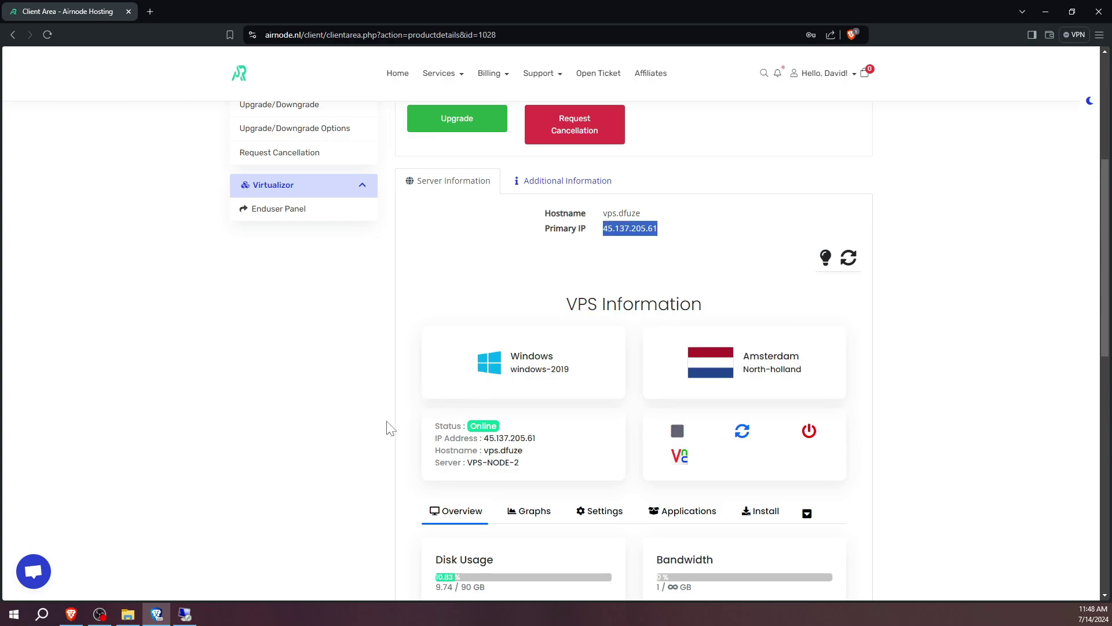
pyautogui.click(185, 614)
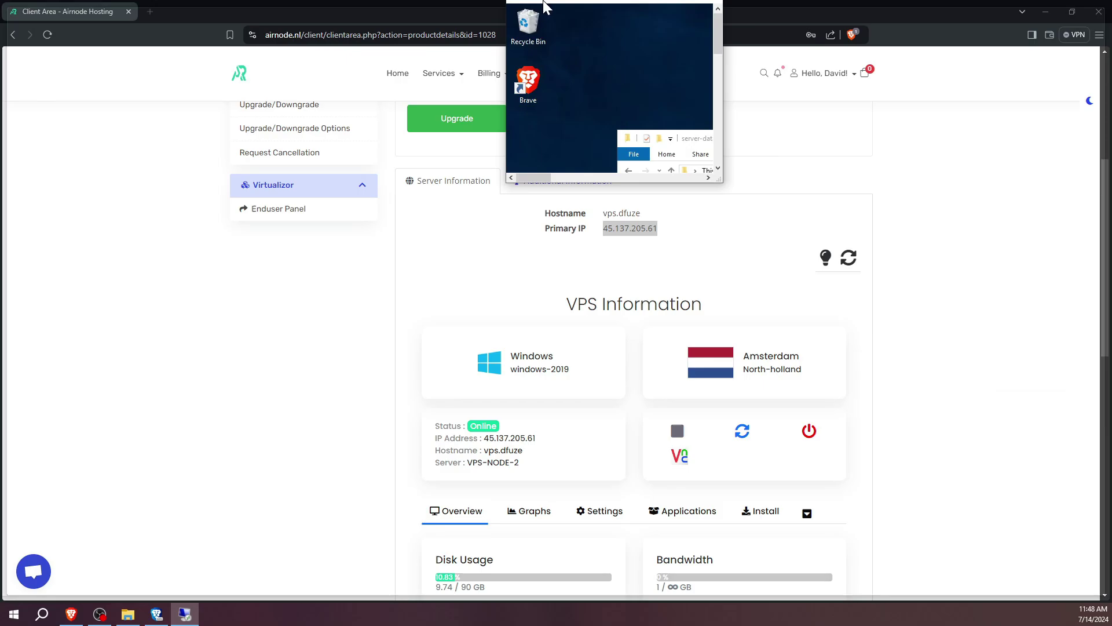
# Register a VPS server key for Airnode at 45.137.205.61 in Keymaster and copy it.
pyautogui.hotkey('ctrl', 'v')
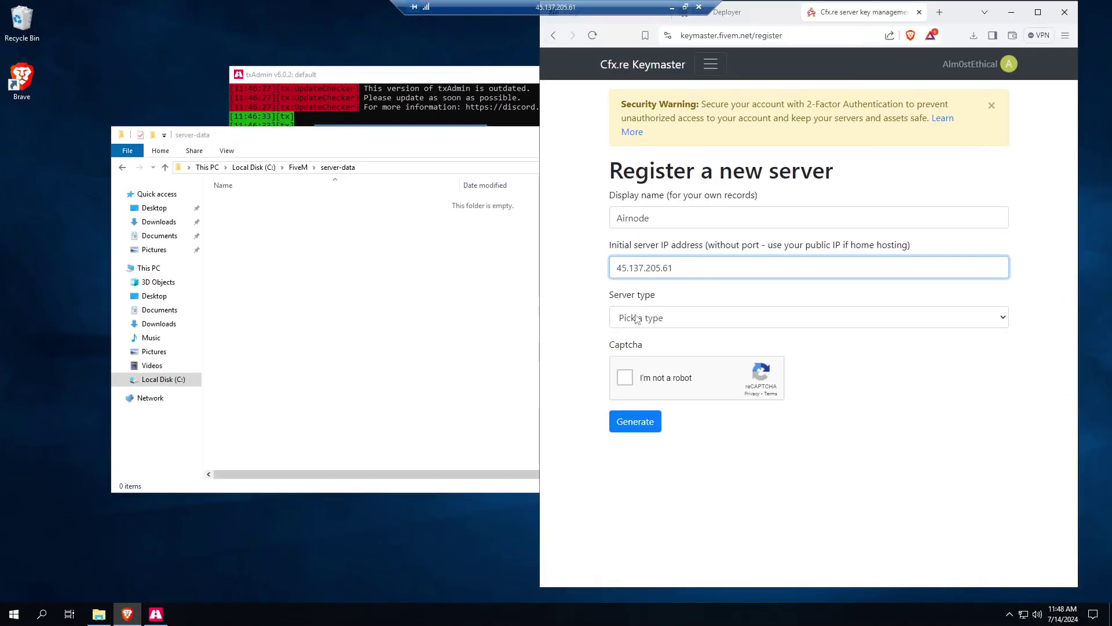
pyautogui.click(663, 319)
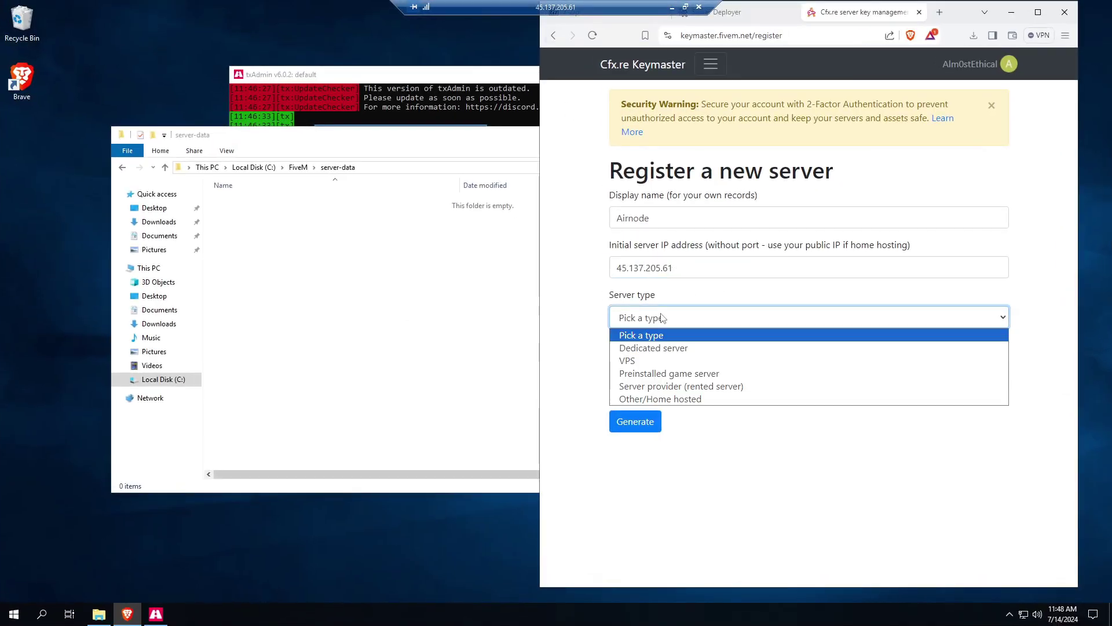
pyautogui.click(658, 360)
pyautogui.click(657, 369)
pyautogui.write('Airn')
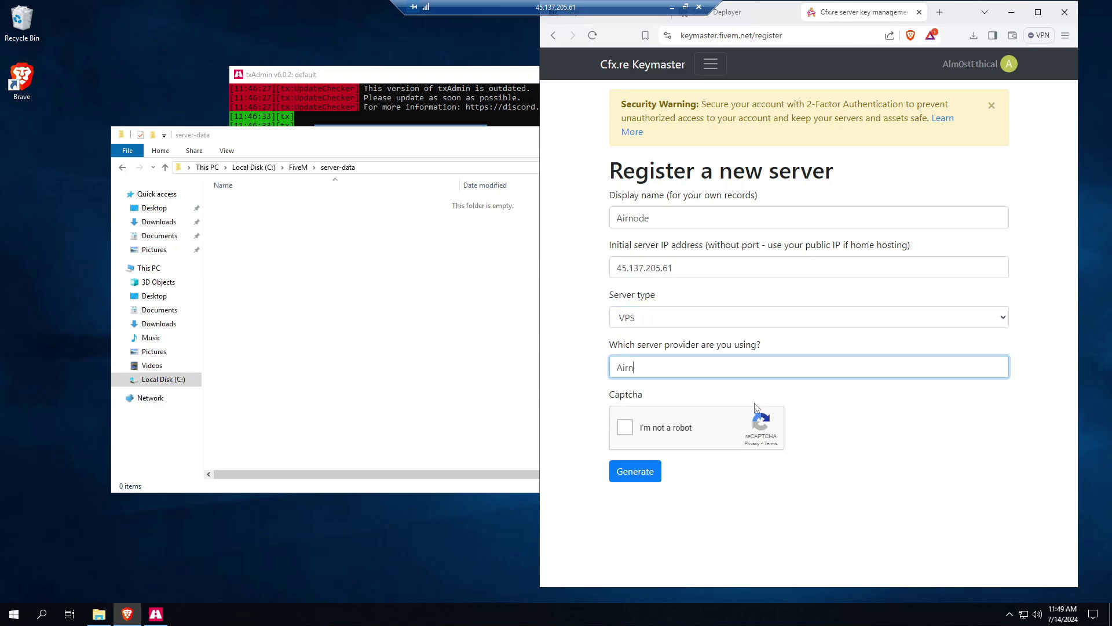
pyautogui.write('ode')
pyautogui.click(625, 427)
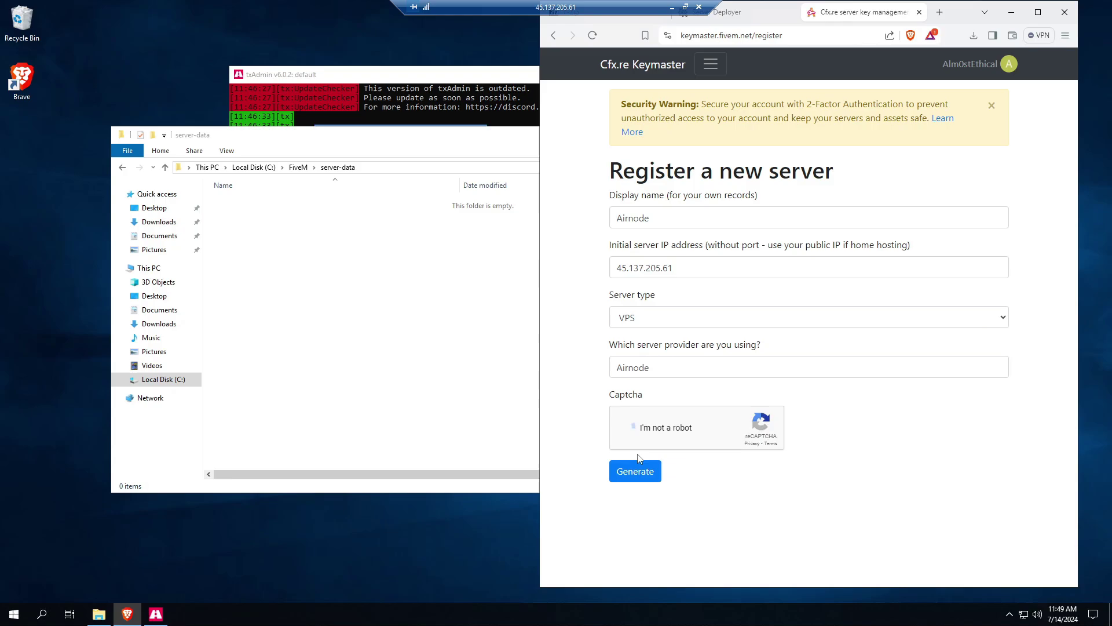
pyautogui.click(642, 475)
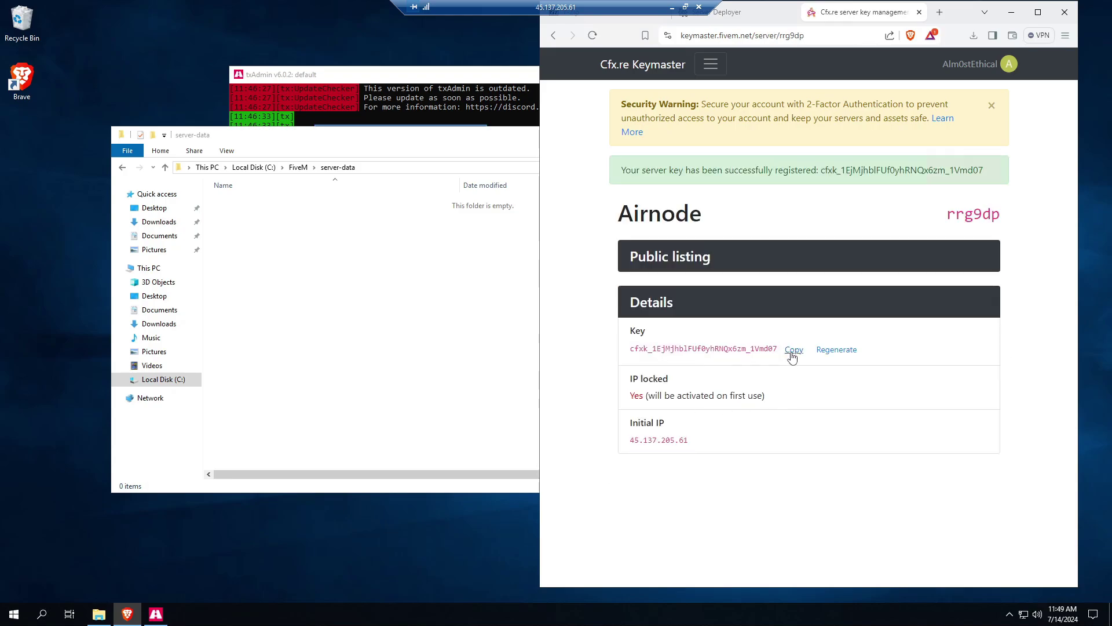
pyautogui.click(798, 351)
# Paste the server key as txAdmin's license key, run the recipe, and continue to server.cfg.
pyautogui.click(437, 231)
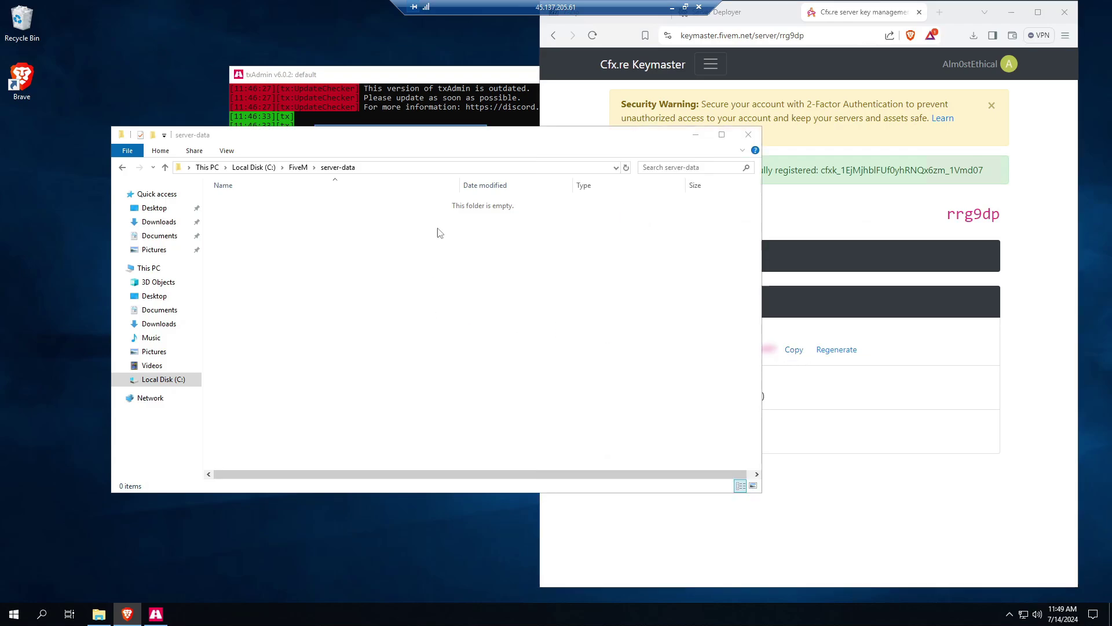
pyautogui.click(737, 19)
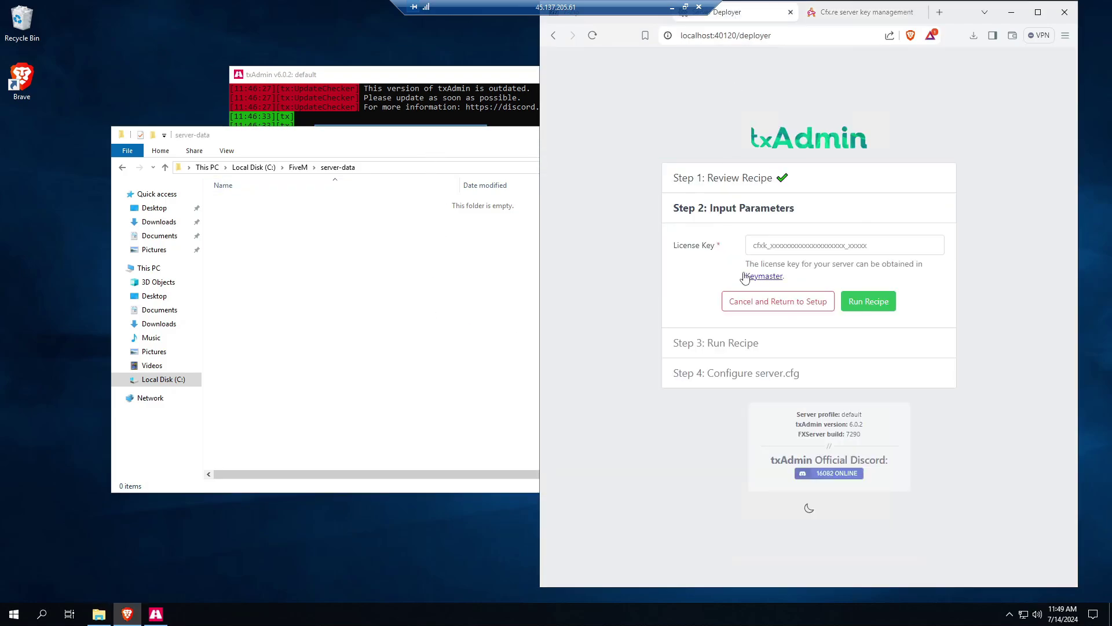
pyautogui.click(835, 245)
pyautogui.hotkey('ctrl', 'v')
pyautogui.click(857, 308)
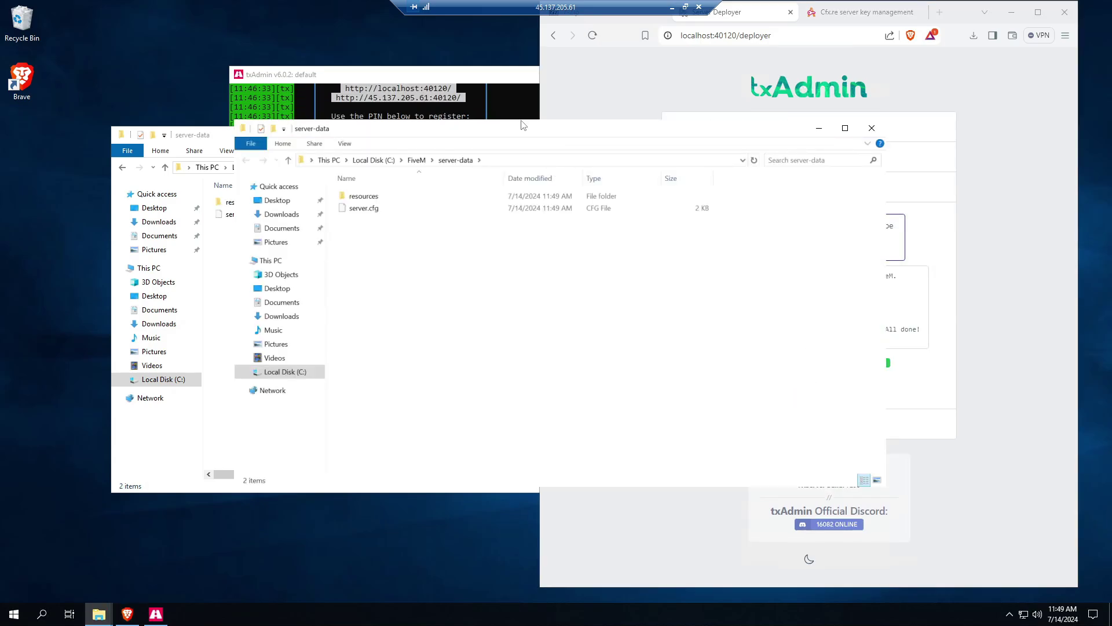
pyautogui.click(852, 213)
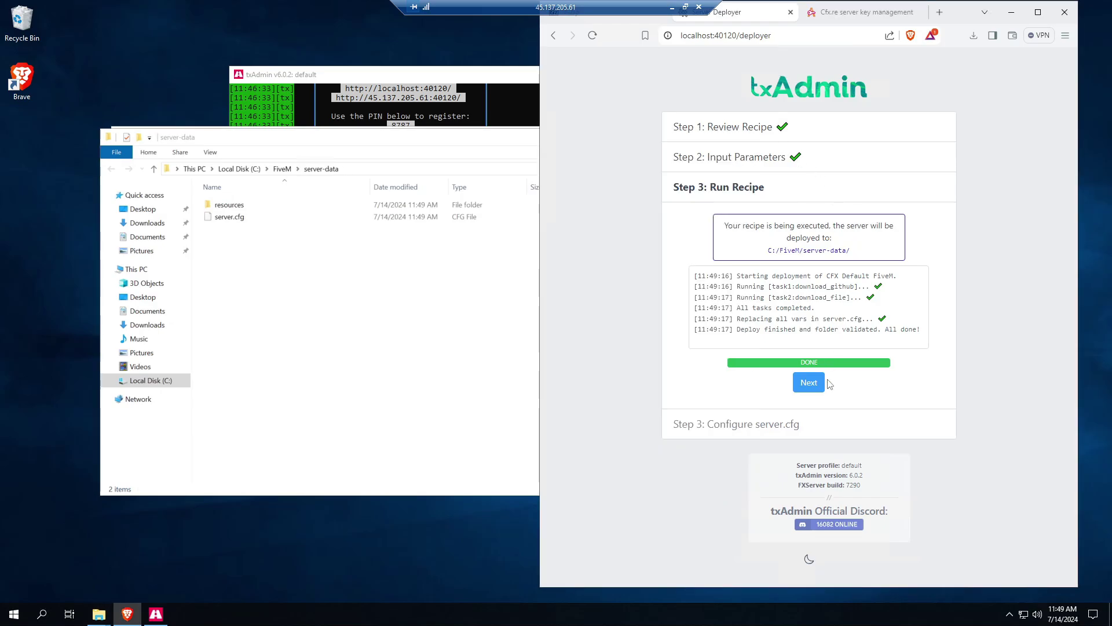
pyautogui.click(809, 382)
pyautogui.scroll(-3, 730, 289)
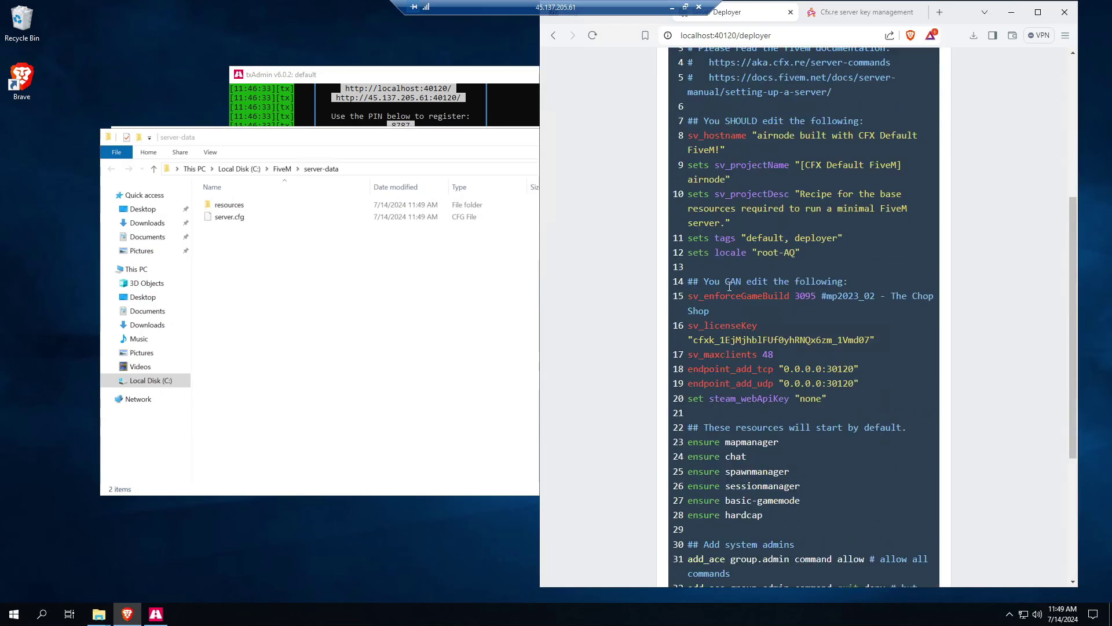
pyautogui.scroll(-1, 735, 276)
pyautogui.scroll(3, 748, 258)
pyautogui.scroll(1, 782, 330)
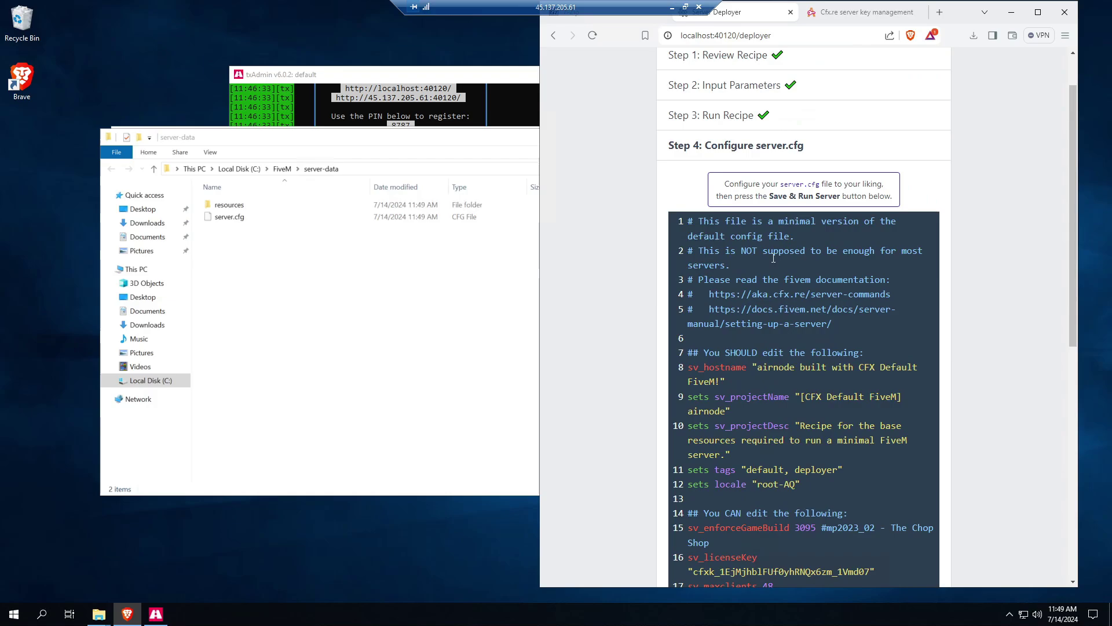
pyautogui.scroll(-2, 782, 348)
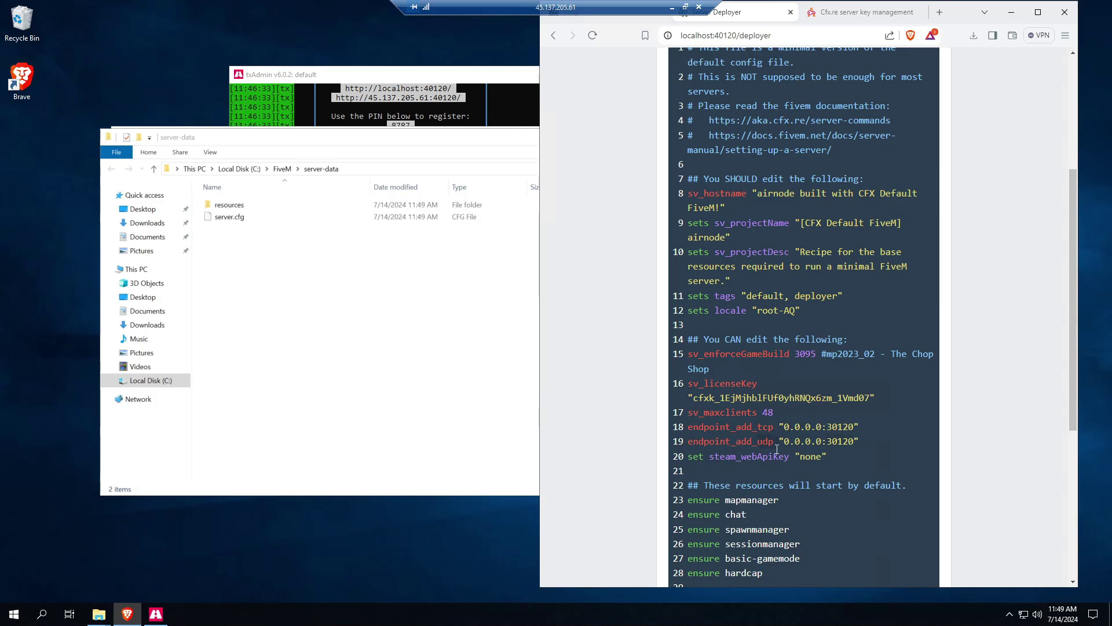
pyautogui.scroll(-2, 775, 449)
pyautogui.scroll(-3, 817, 450)
# Save server.cfg to start the server, then clear the old address in FiveM's F8 console.
pyautogui.click(856, 452)
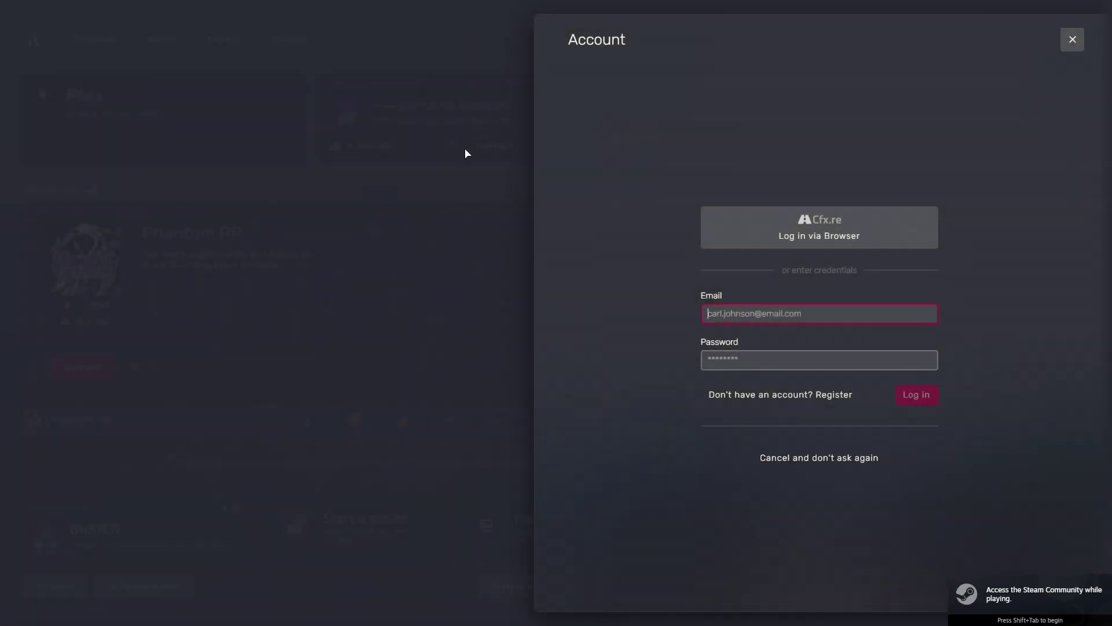
pyautogui.click(450, 165)
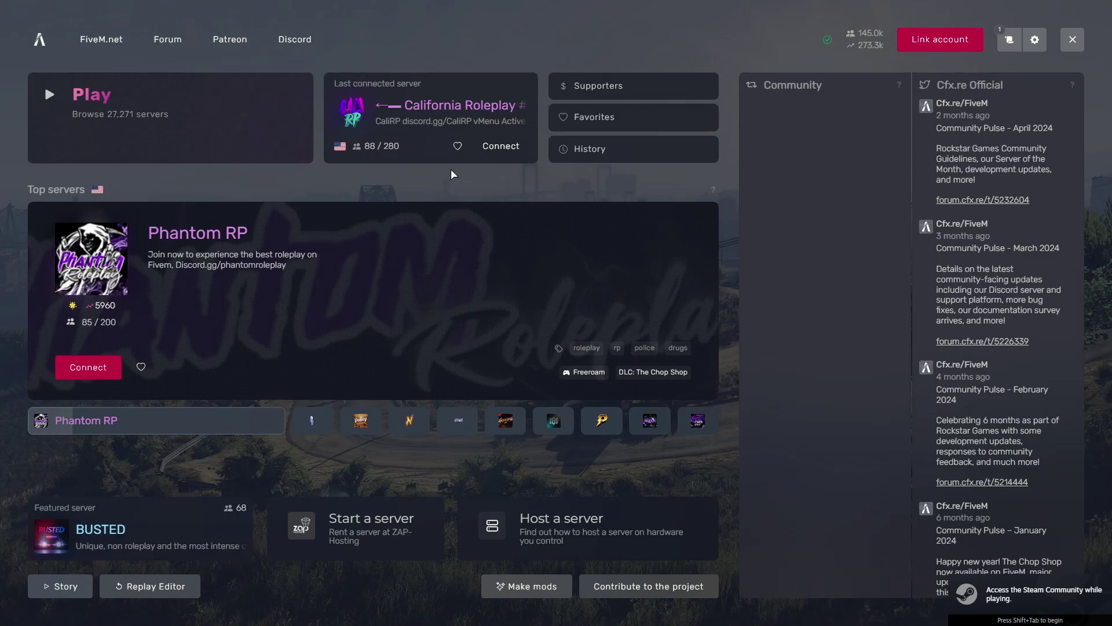
pyautogui.press('F8')
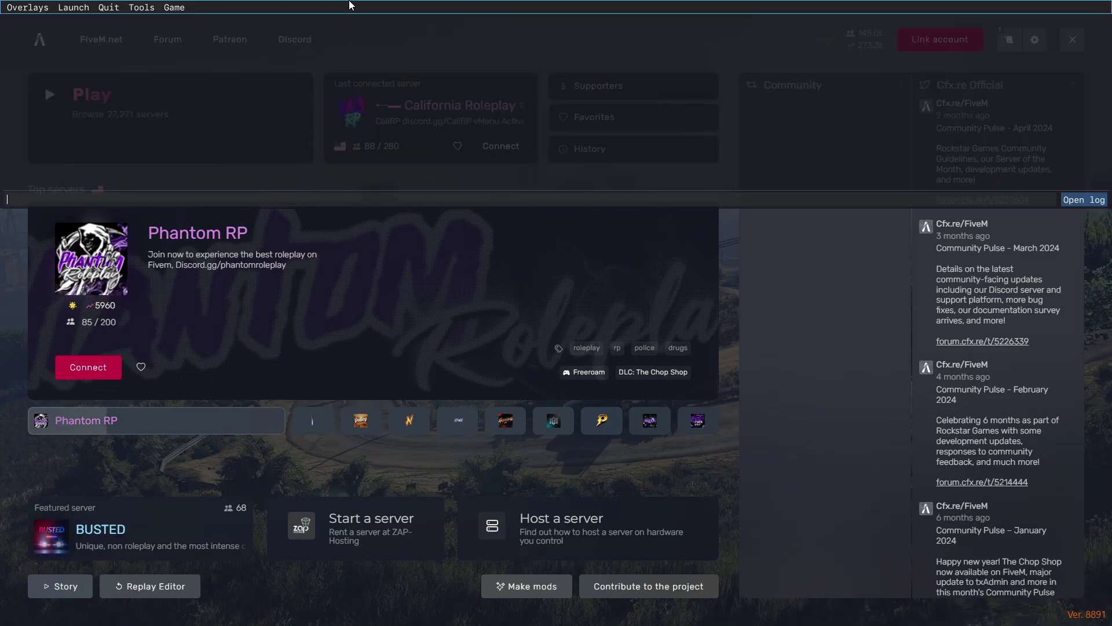
pyautogui.write('connect s')
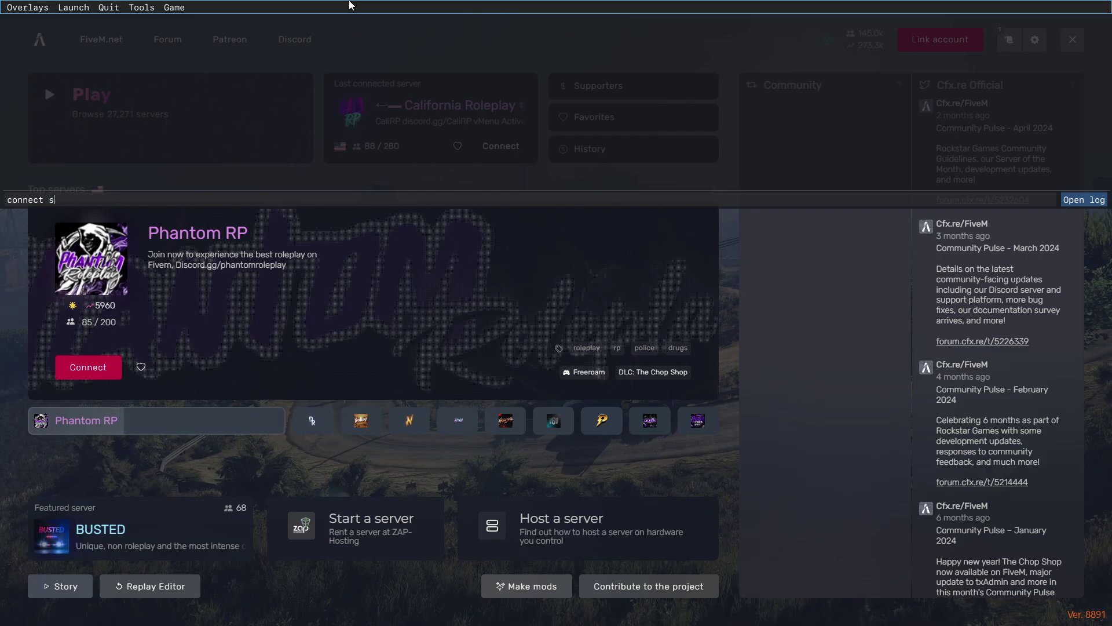
pyautogui.write('erver.r')
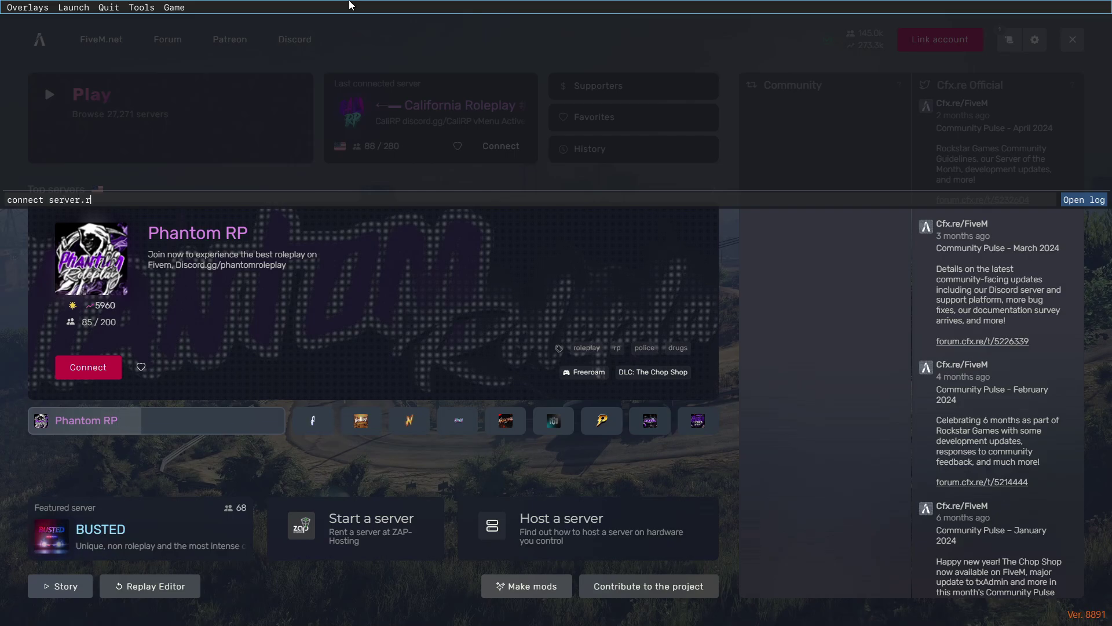
pyautogui.write('p.com')
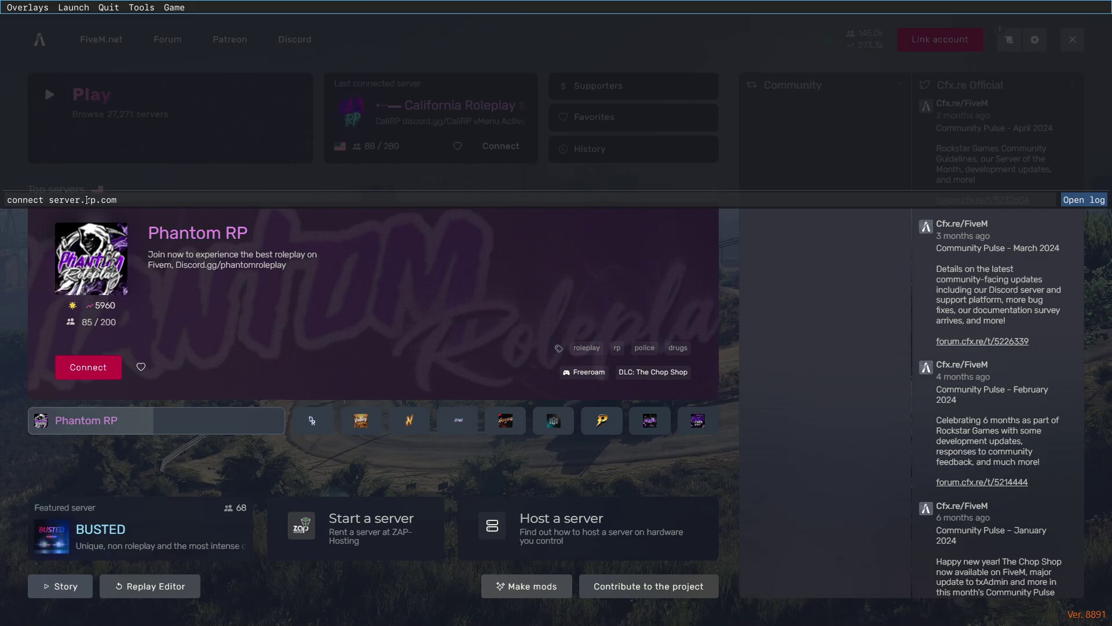
pyautogui.moveTo(138, 201); pyautogui.dragTo(48, 208)
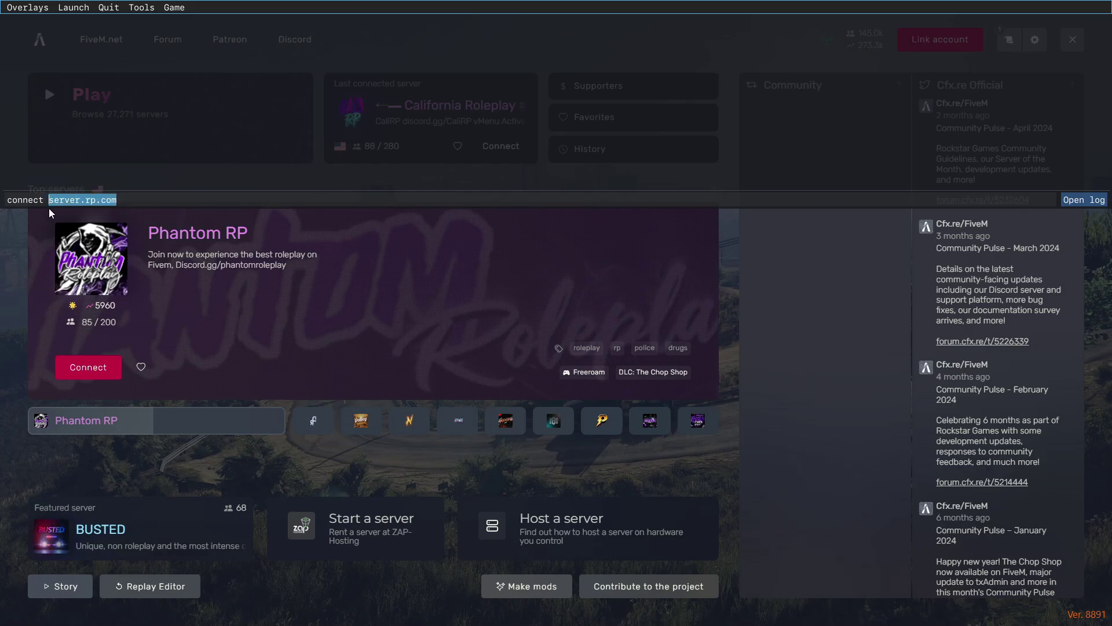
pyautogui.press('BackSpace')
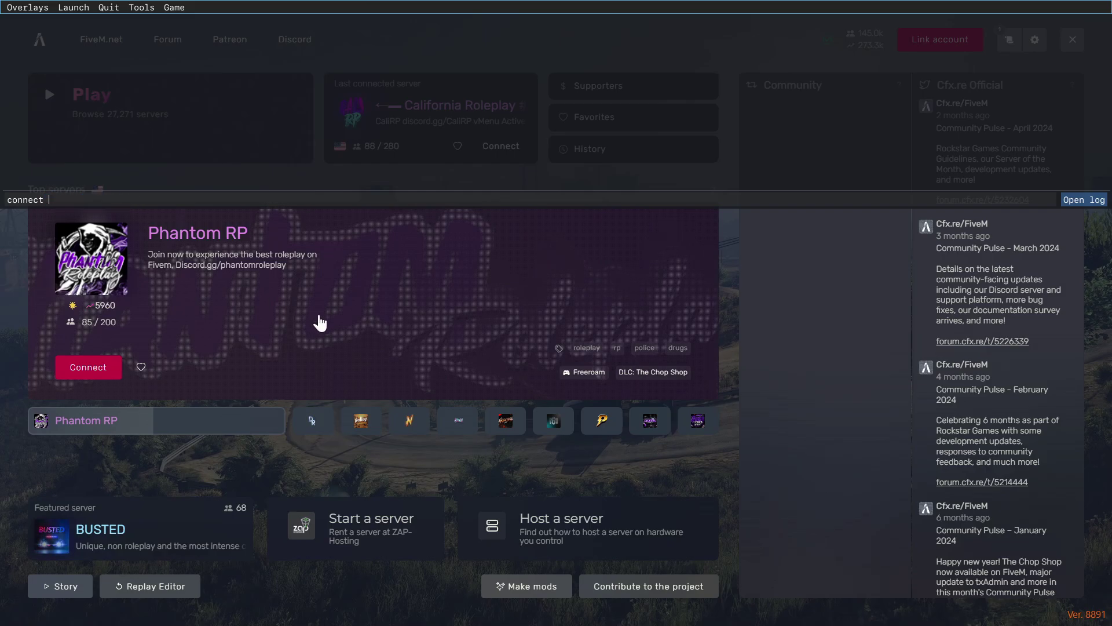
# Take the primary IP 45.137.205.61 from the hosting page and run 'connect 45.137.205.61' in FiveM.
pyautogui.hotkey('alt', 'Tab')
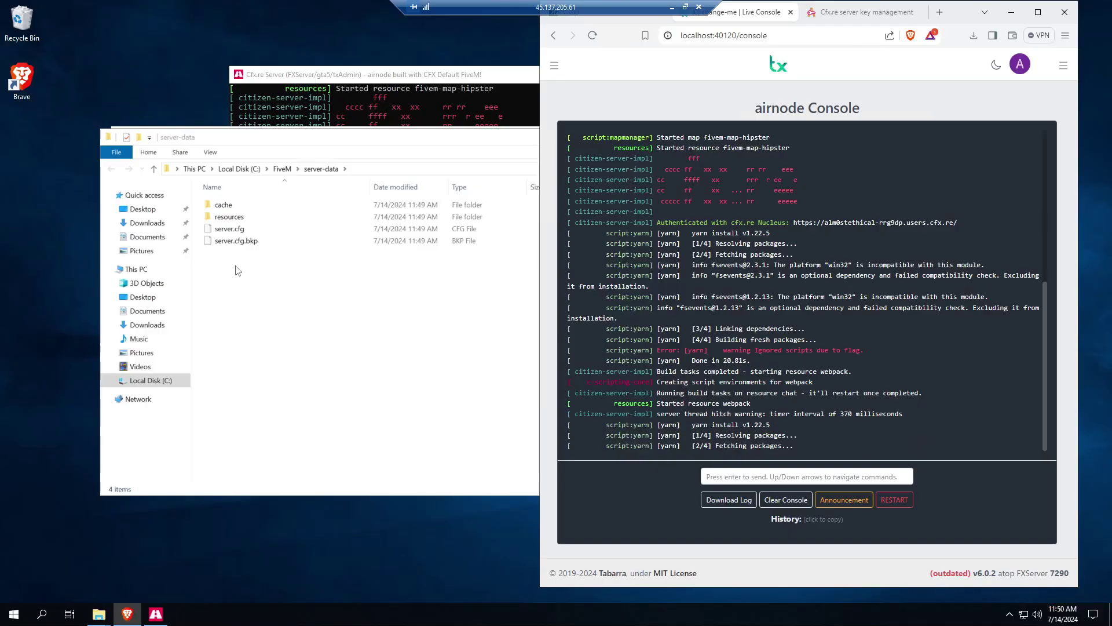
pyautogui.hotkey('alt', 'Tab')
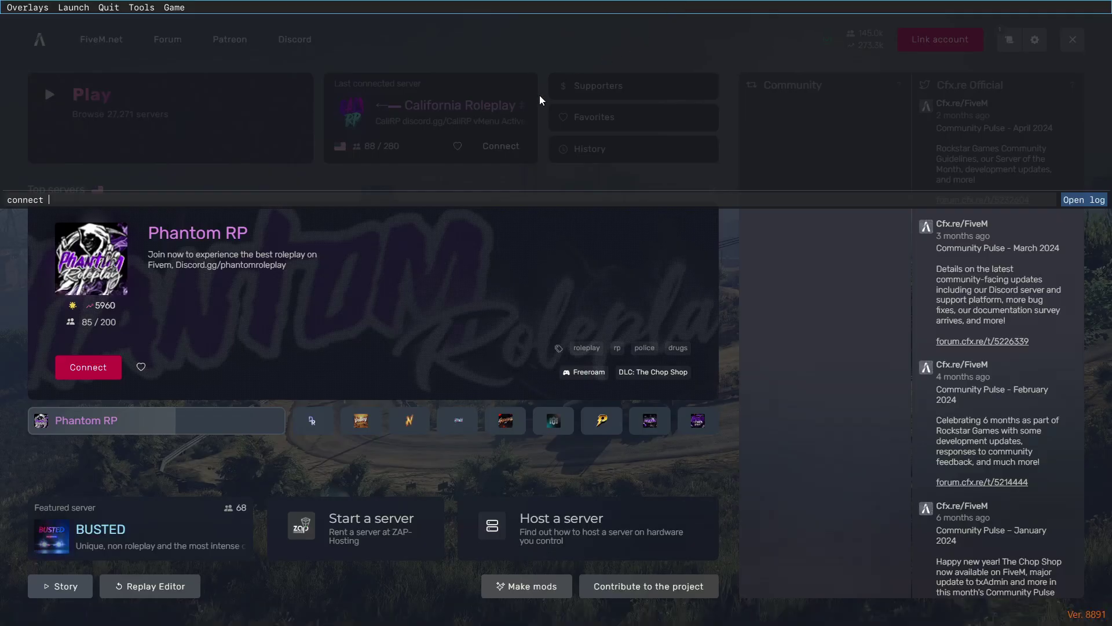
pyautogui.hotkey('alt', 'Tab')
pyautogui.moveTo(604, 228); pyautogui.dragTo(654, 228)
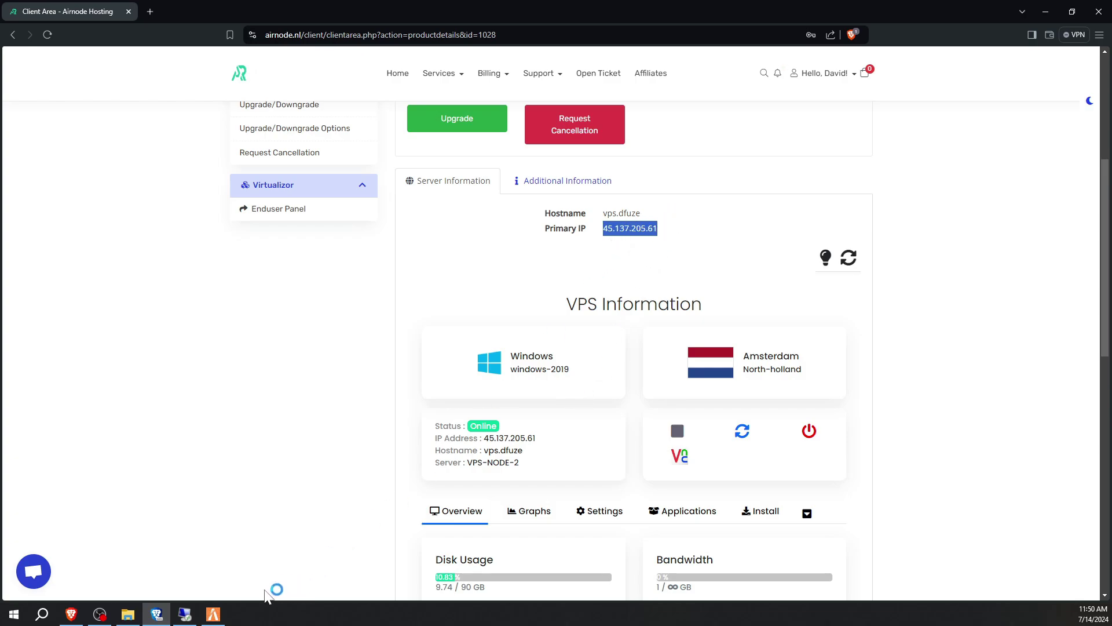
pyautogui.click(213, 615)
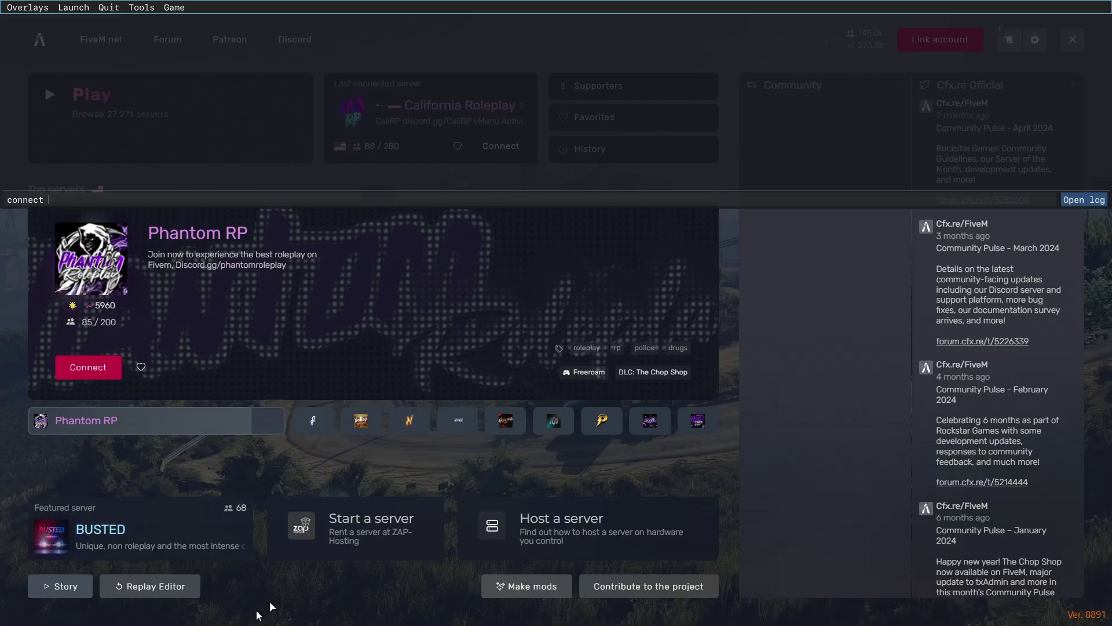
pyautogui.write('45.137.205.61')
pyautogui.press('Return')
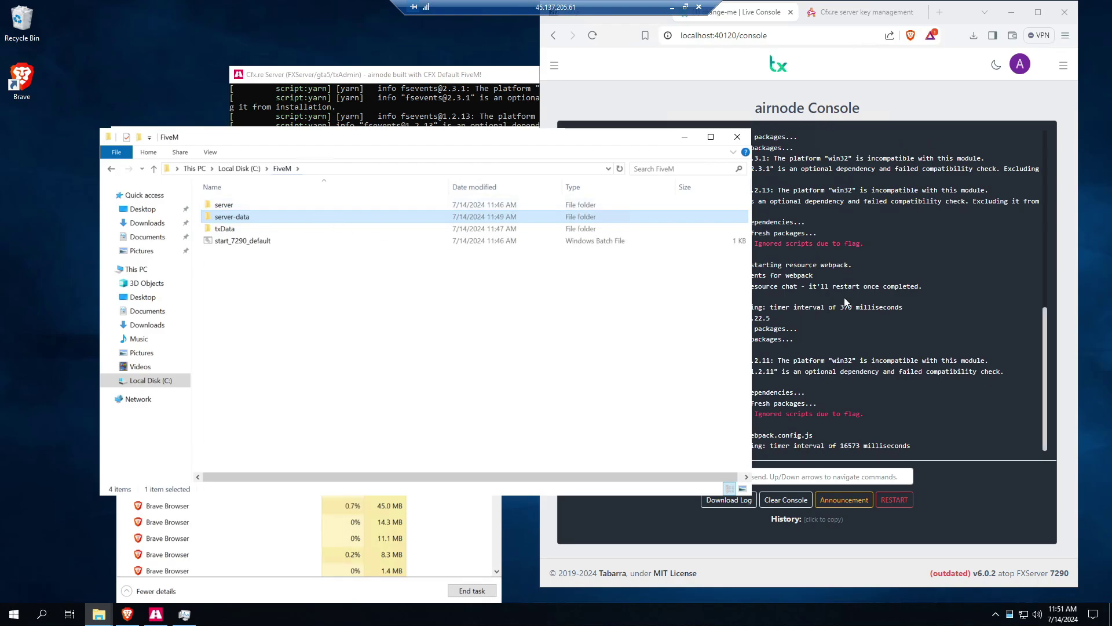
# Shut down the running FXServer console and check the browser.
pyautogui.hotkey('alt', 'Tab')
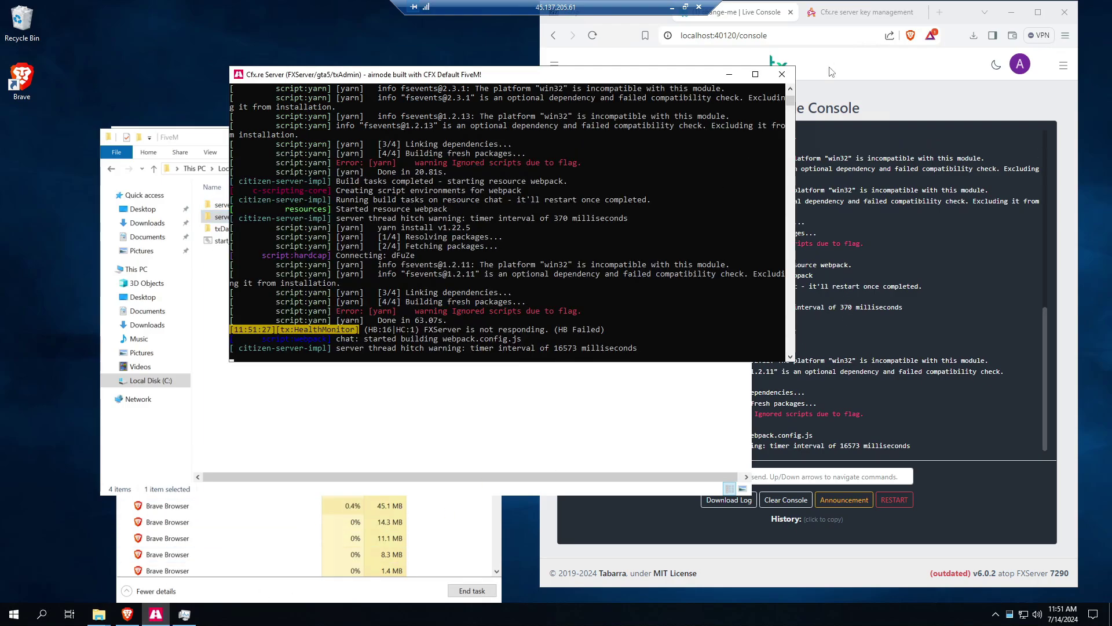
pyautogui.click(783, 76)
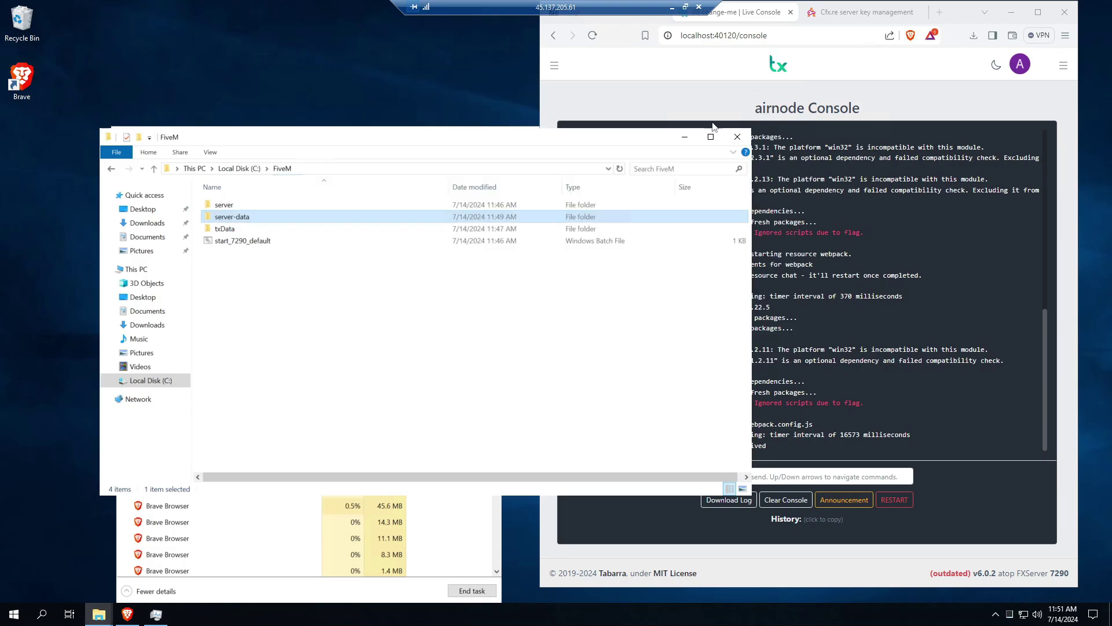
pyautogui.click(764, 98)
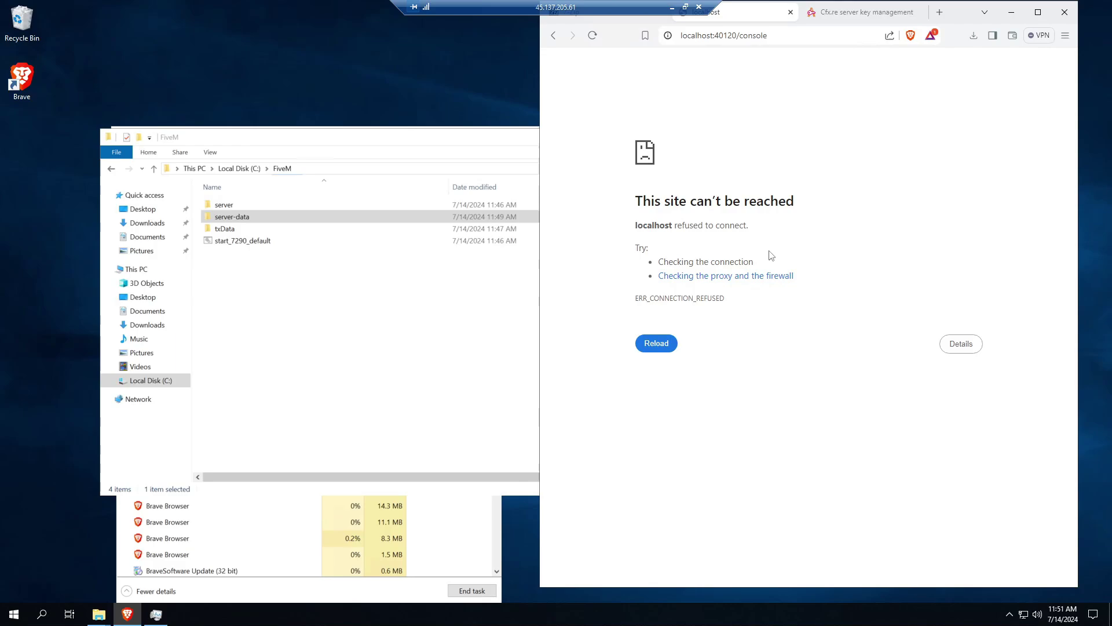
# Run start_7290_default from C:\FiveM to relaunch txAdmin.
pyautogui.click(415, 270)
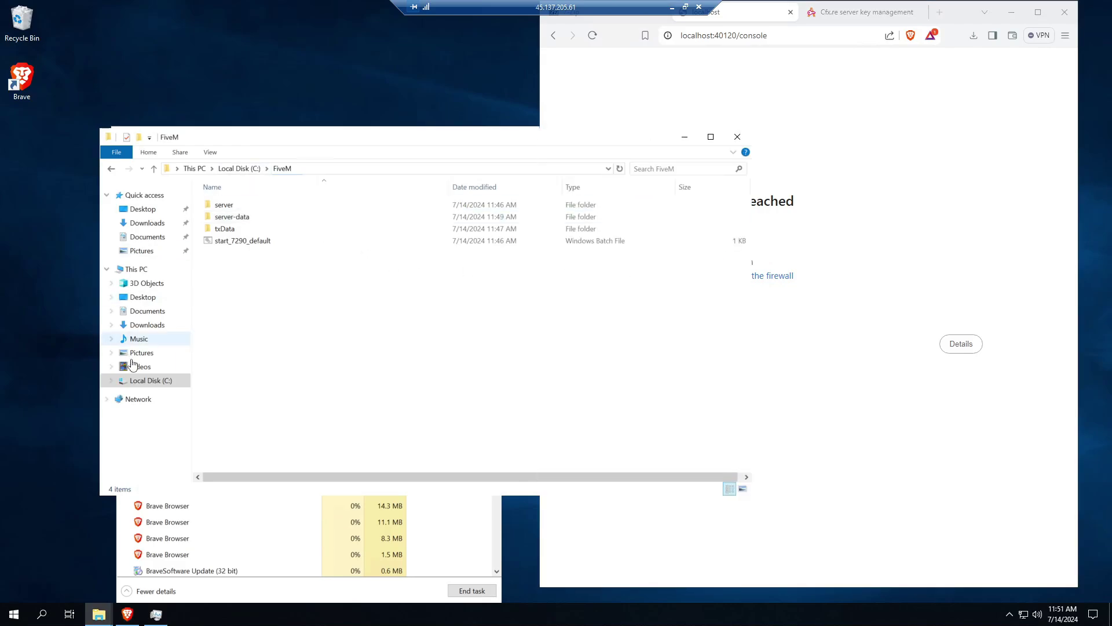
pyautogui.click(139, 269)
pyautogui.click(253, 335)
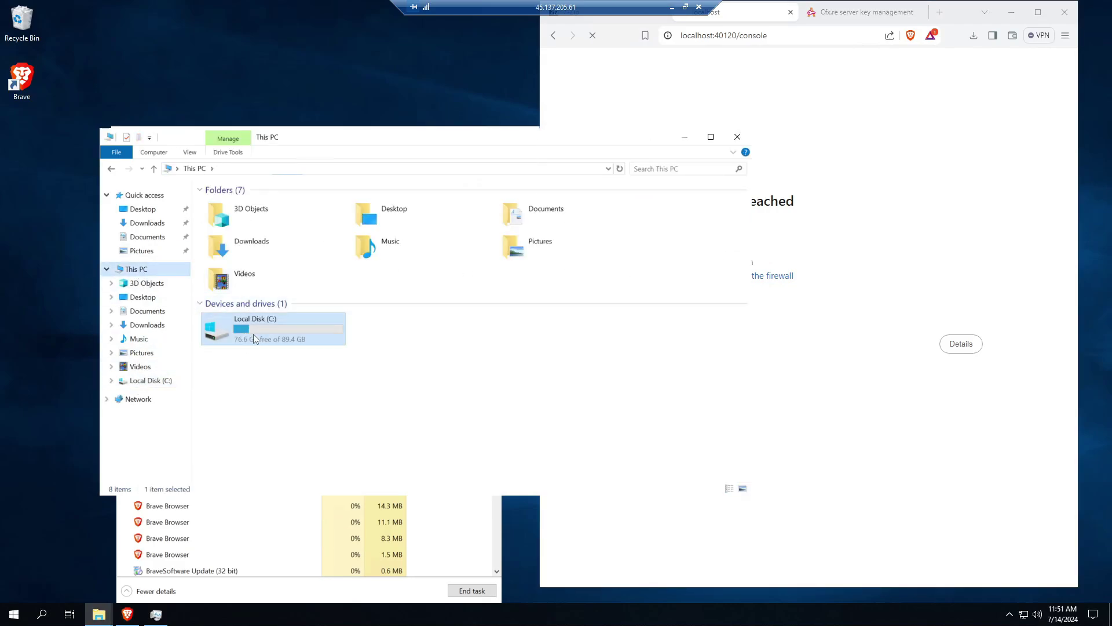
pyautogui.doubleClick(238, 338)
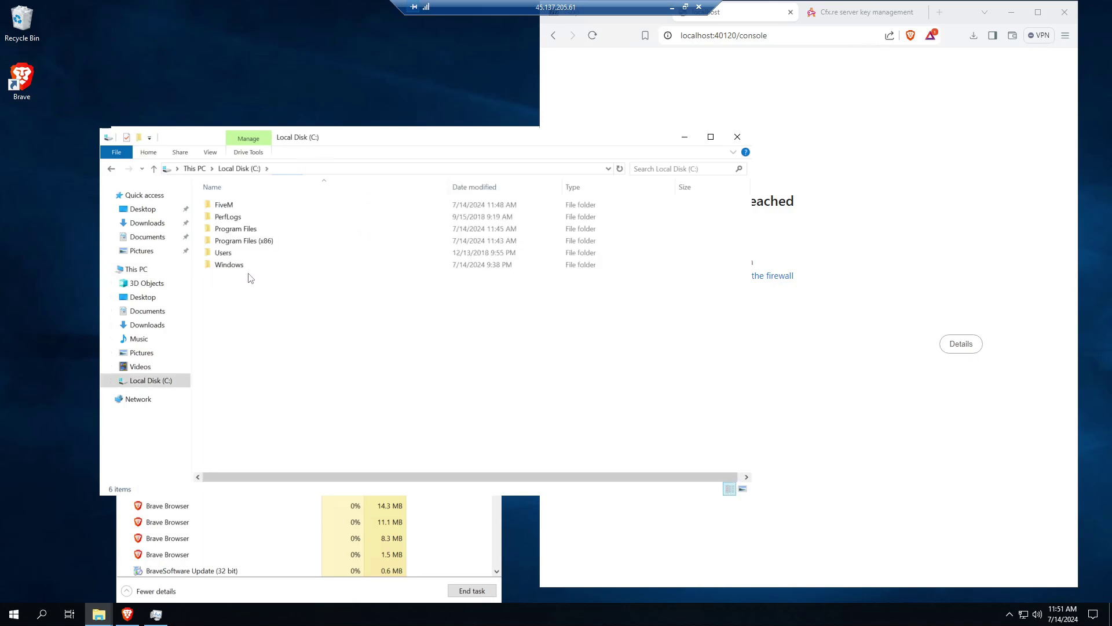
pyautogui.doubleClick(229, 207)
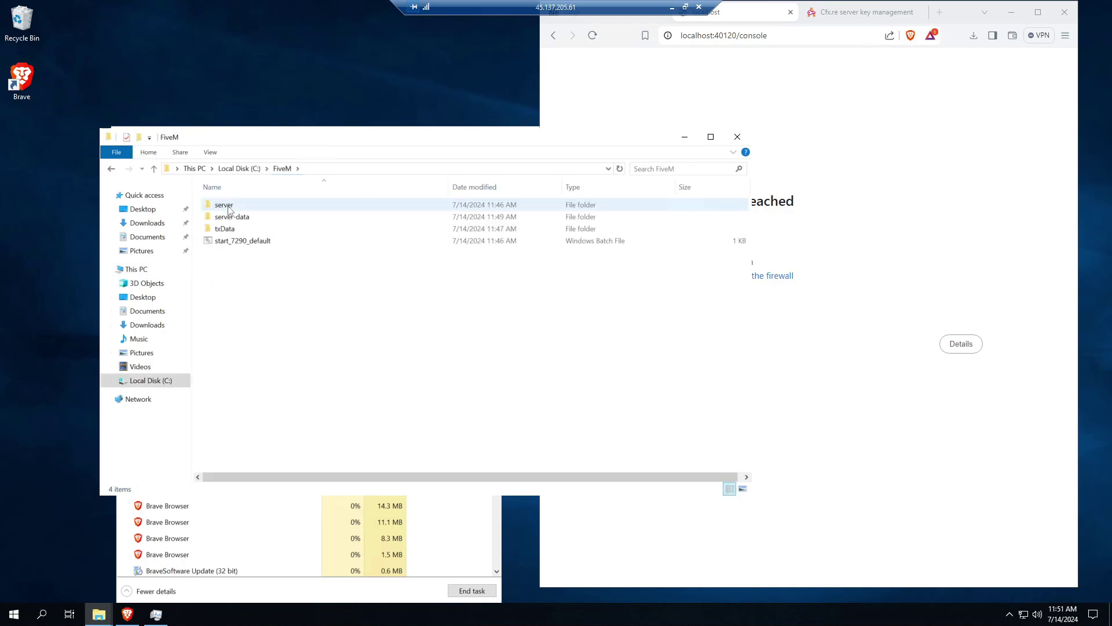
pyautogui.click(303, 245)
pyautogui.rightClick(254, 246)
pyautogui.click(278, 251)
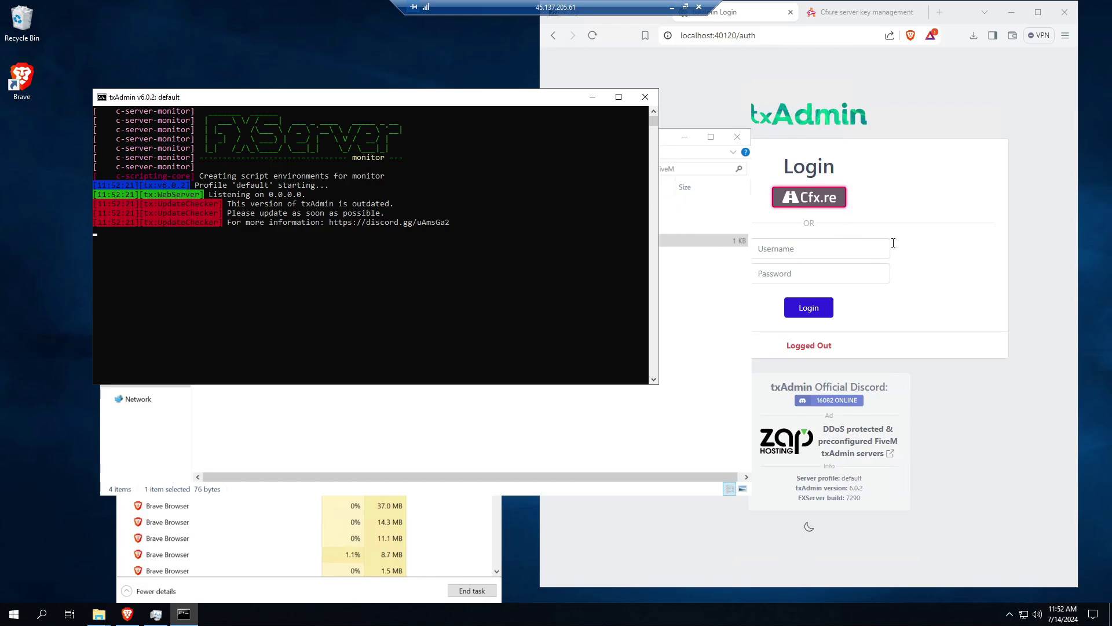
# Sign in to txAdmin through Cfx.re, authorize the account, and view the Live Console.
pyautogui.click(830, 202)
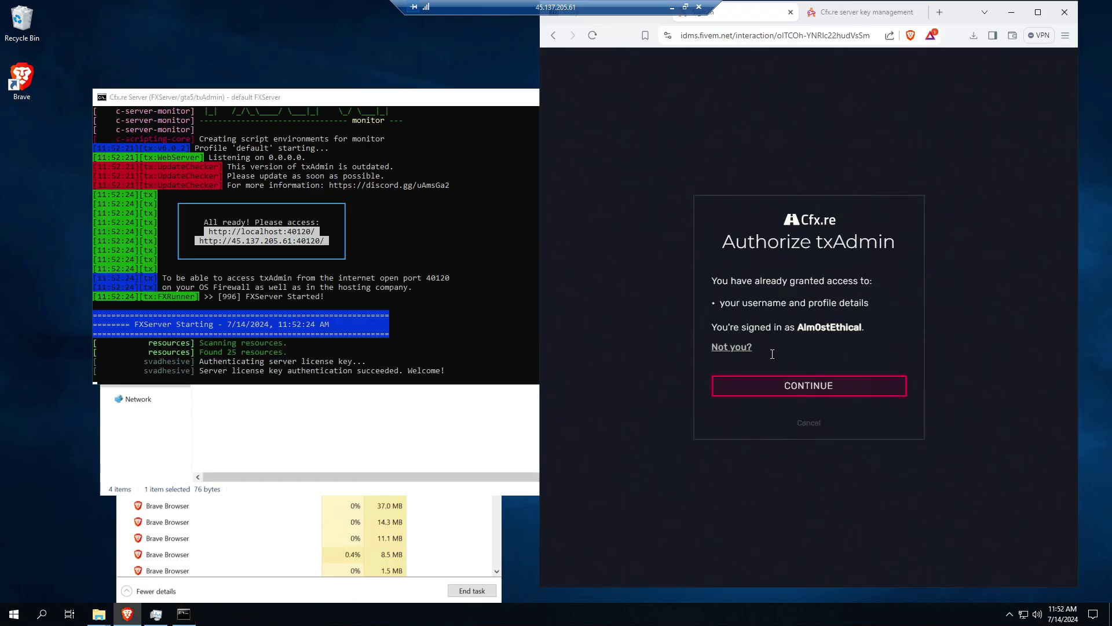
pyautogui.click(799, 396)
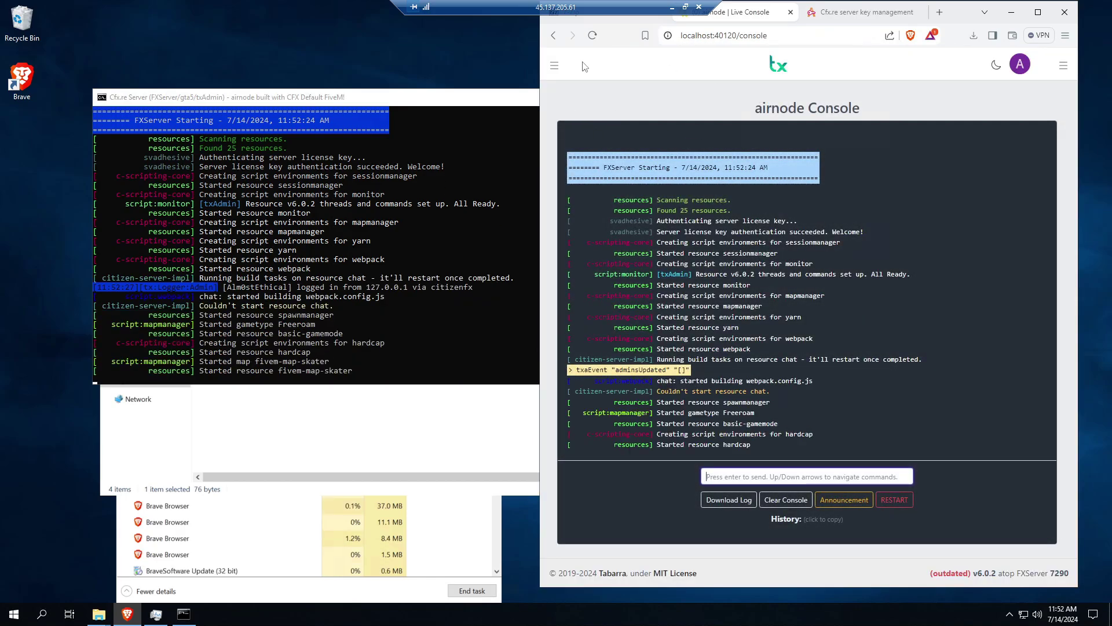
pyautogui.click(566, 68)
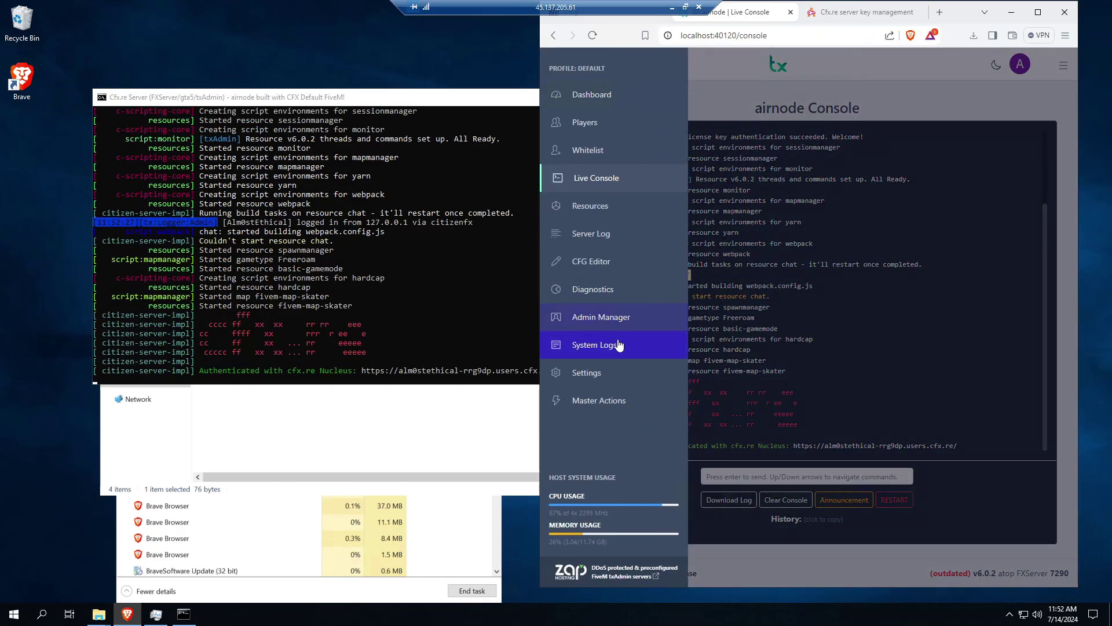
pyautogui.click(988, 79)
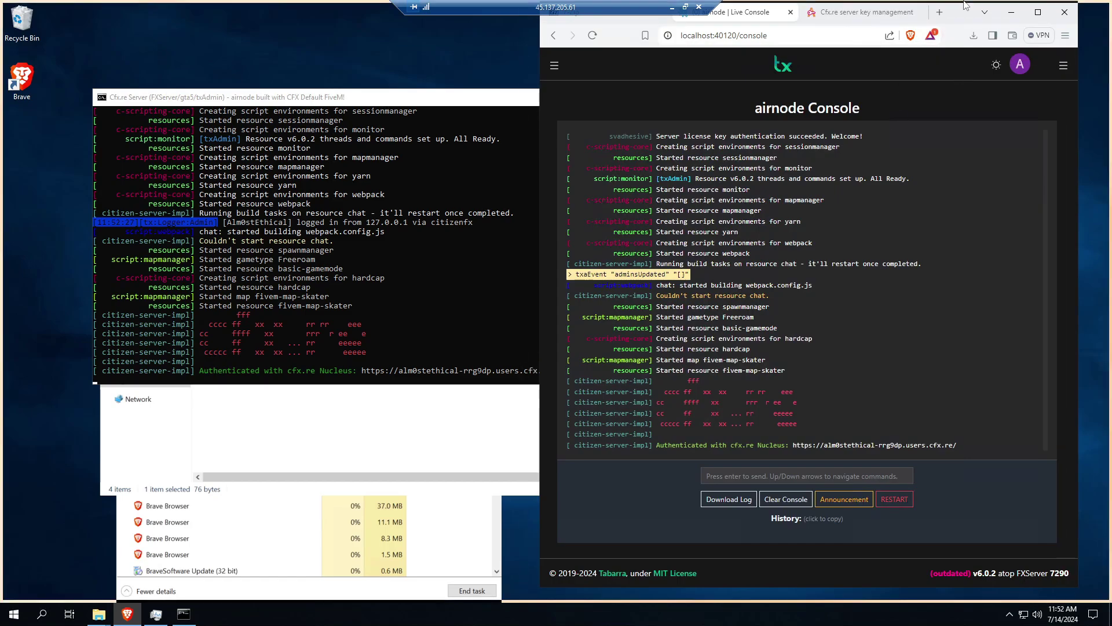
pyautogui.doubleClick(967, 21)
pyautogui.doubleClick(814, 11)
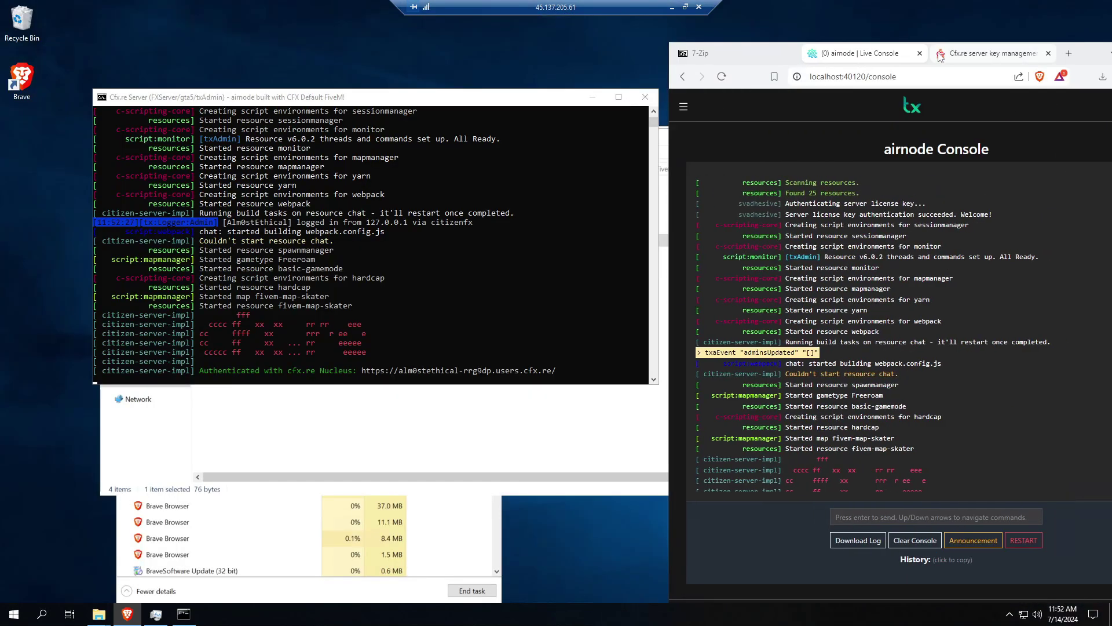
# Open C:\FiveM\server-data, inspect its six resource folders, and return to server-data.
pyautogui.click(292, 388)
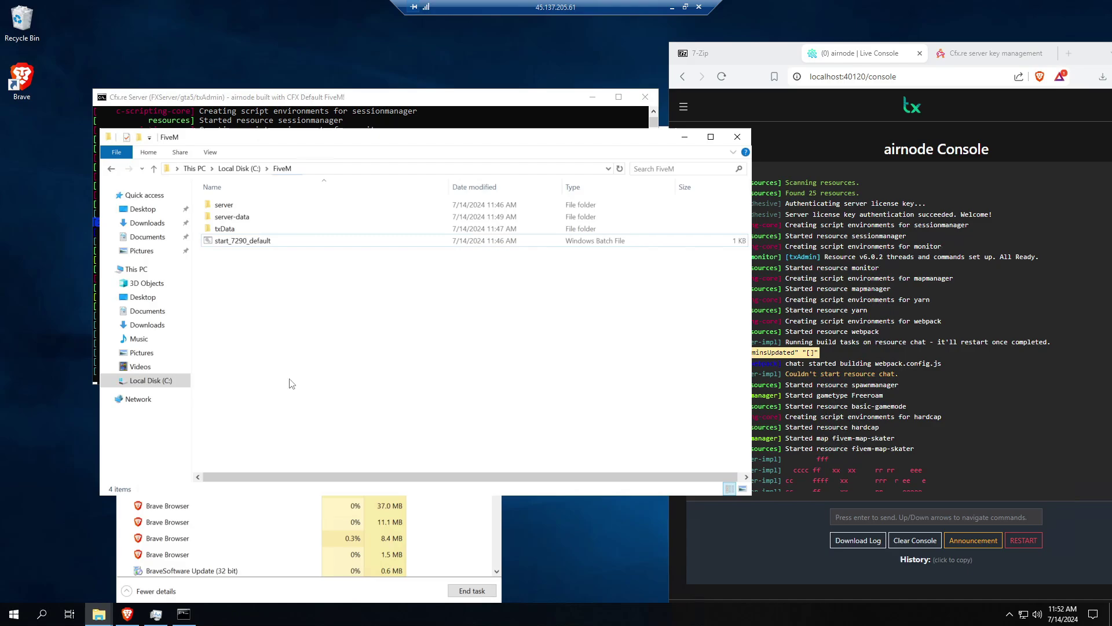
pyautogui.doubleClick(240, 217)
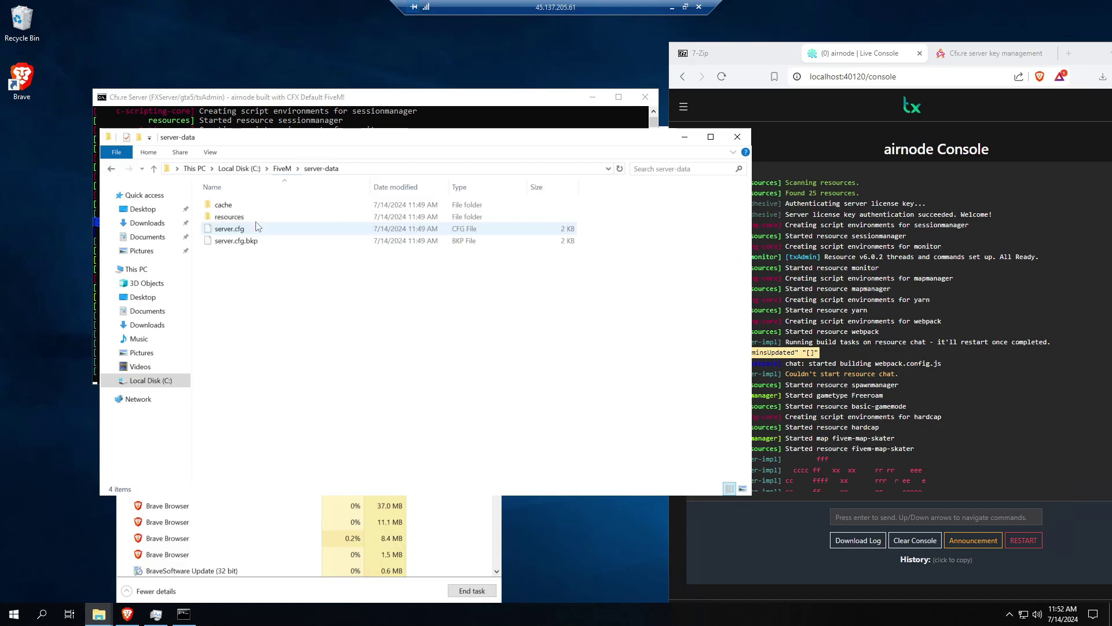
pyautogui.doubleClick(261, 223)
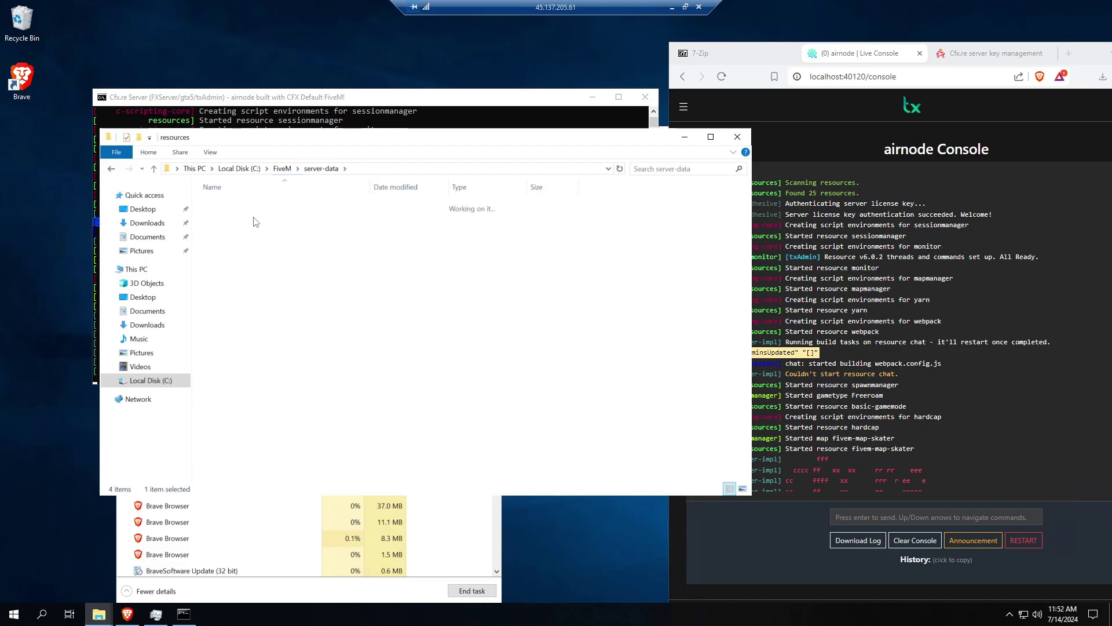
pyautogui.moveTo(290, 348); pyautogui.dragTo(225, 168)
pyautogui.click(259, 304)
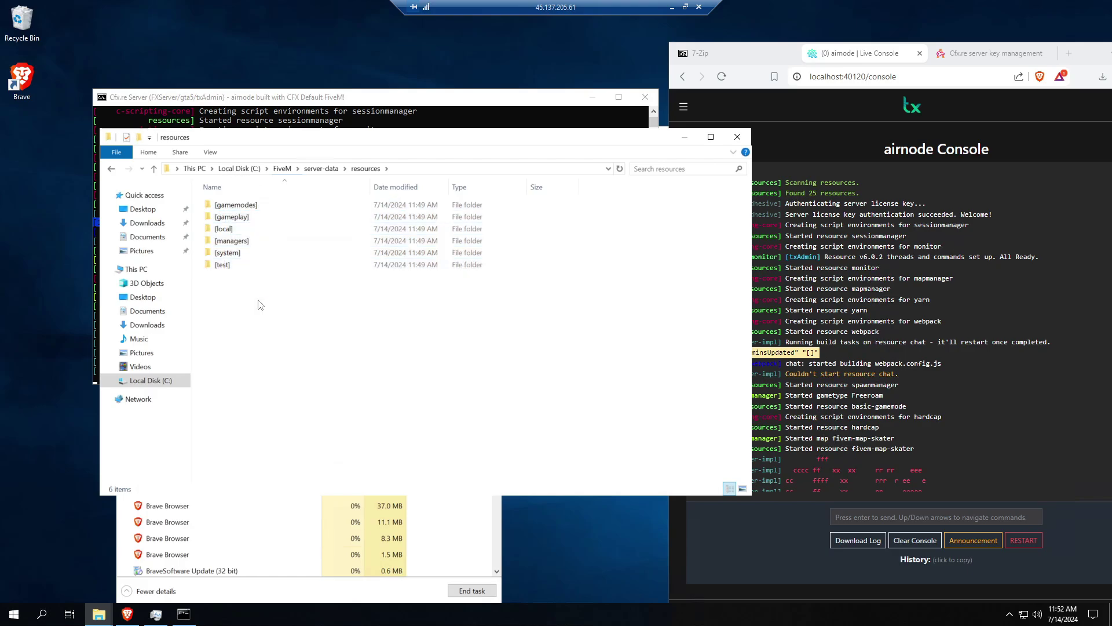
pyautogui.press('BackSpace')
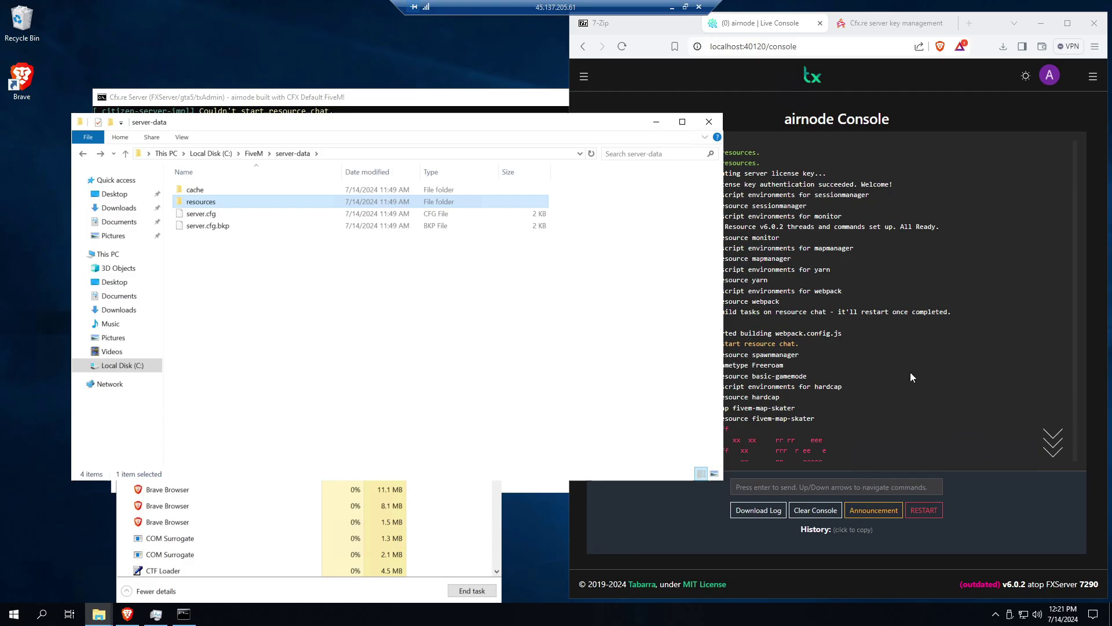
# Check the 'outdated' notice in txAdmin's footer, then bring the browser back.
pyautogui.click(909, 372)
pyautogui.click(422, 367)
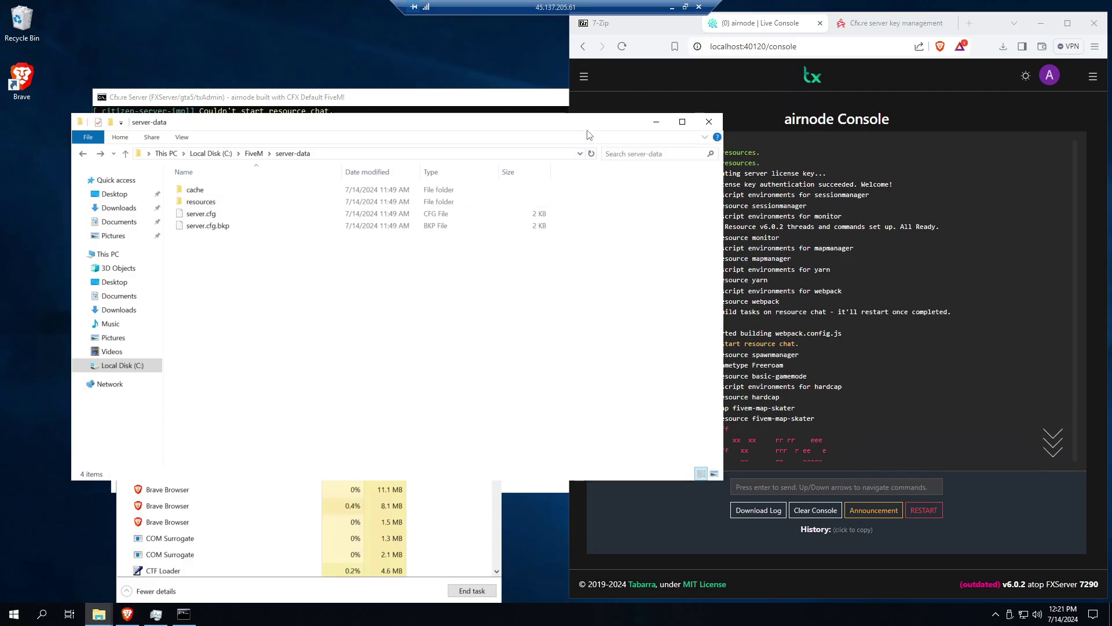
pyautogui.doubleClick(975, 584)
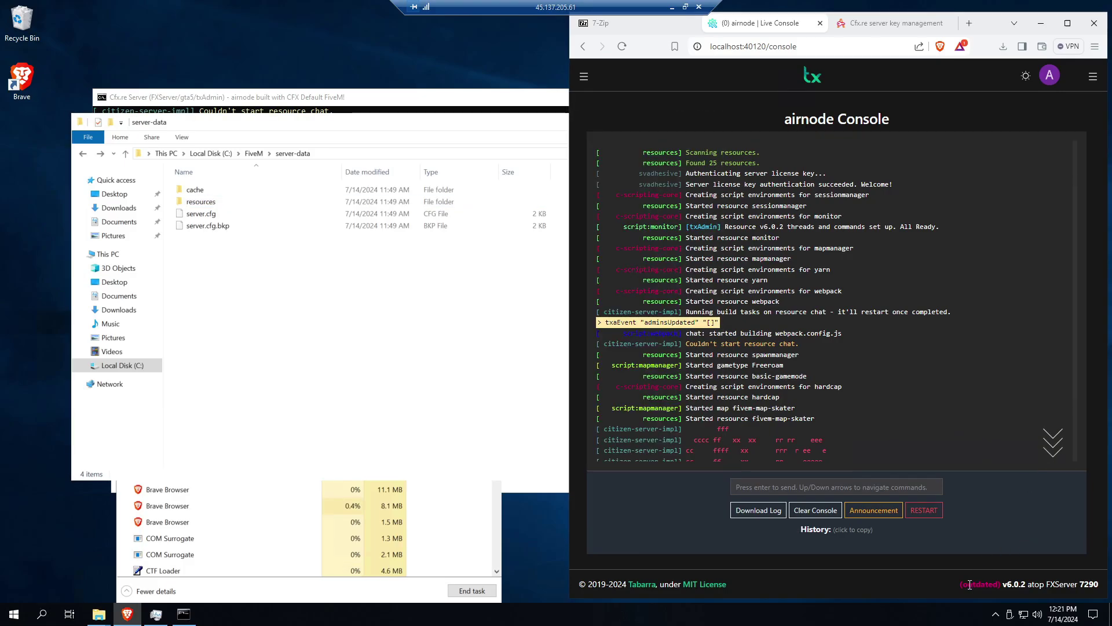
pyautogui.click(331, 336)
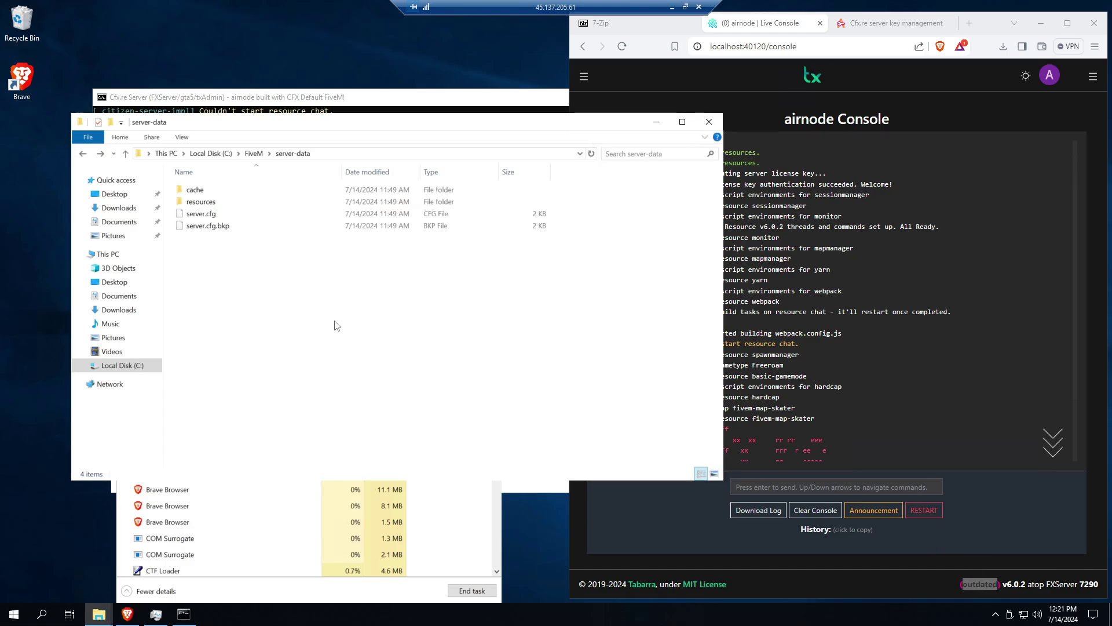
pyautogui.click(775, 31)
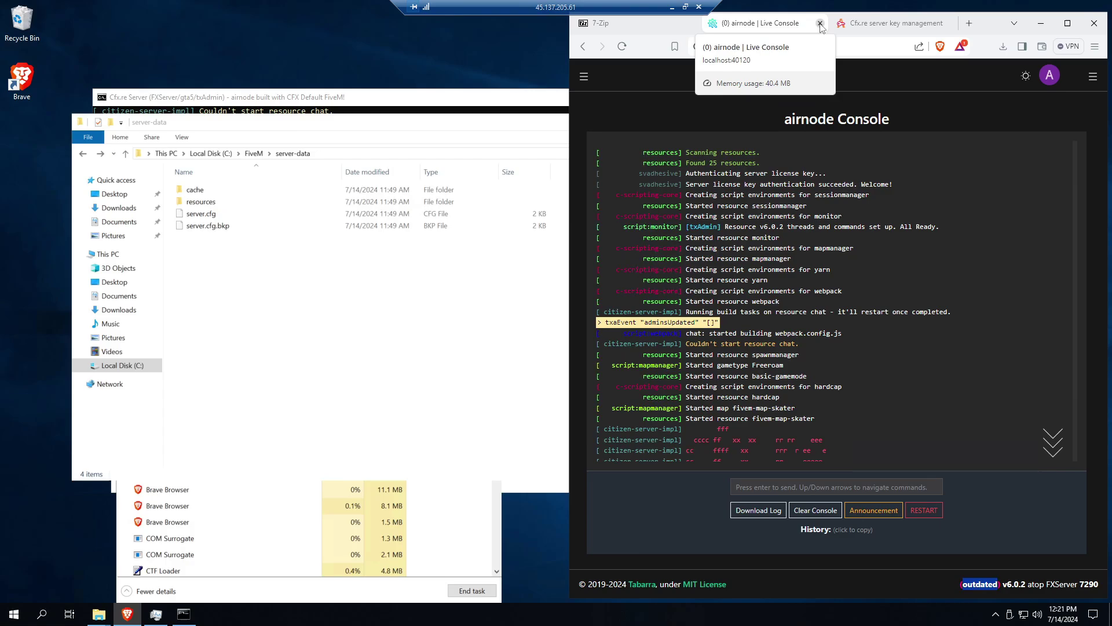
# Stop the FXServer console and close the txAdmin, 7-Zip, Task Manager and Keymaster windows.
pyautogui.click(184, 614)
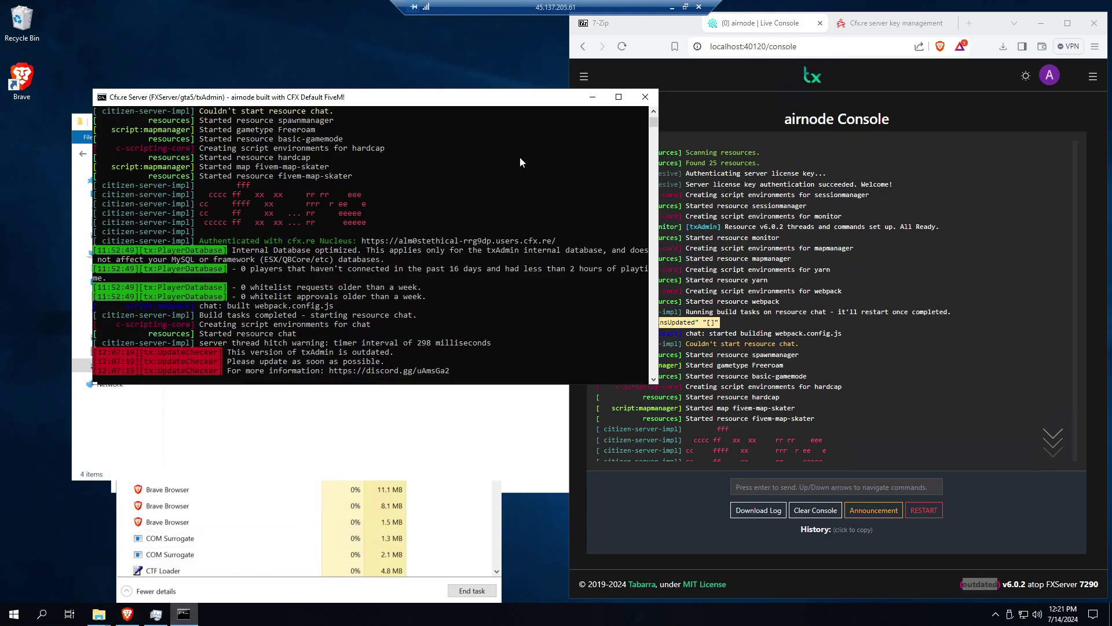
pyautogui.click(644, 99)
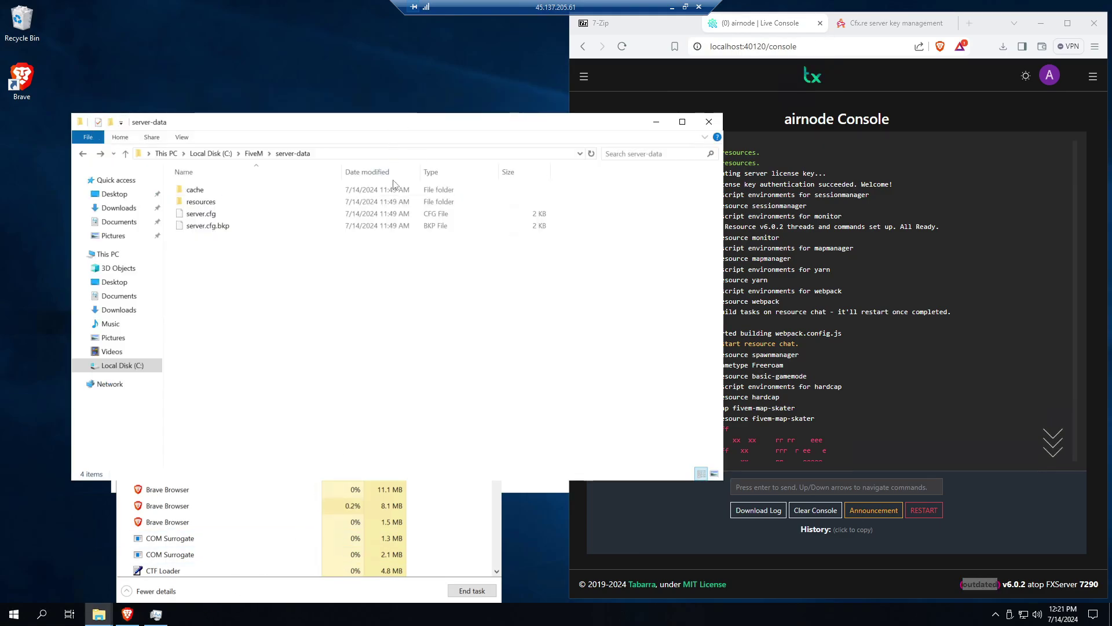
pyautogui.click(693, 24)
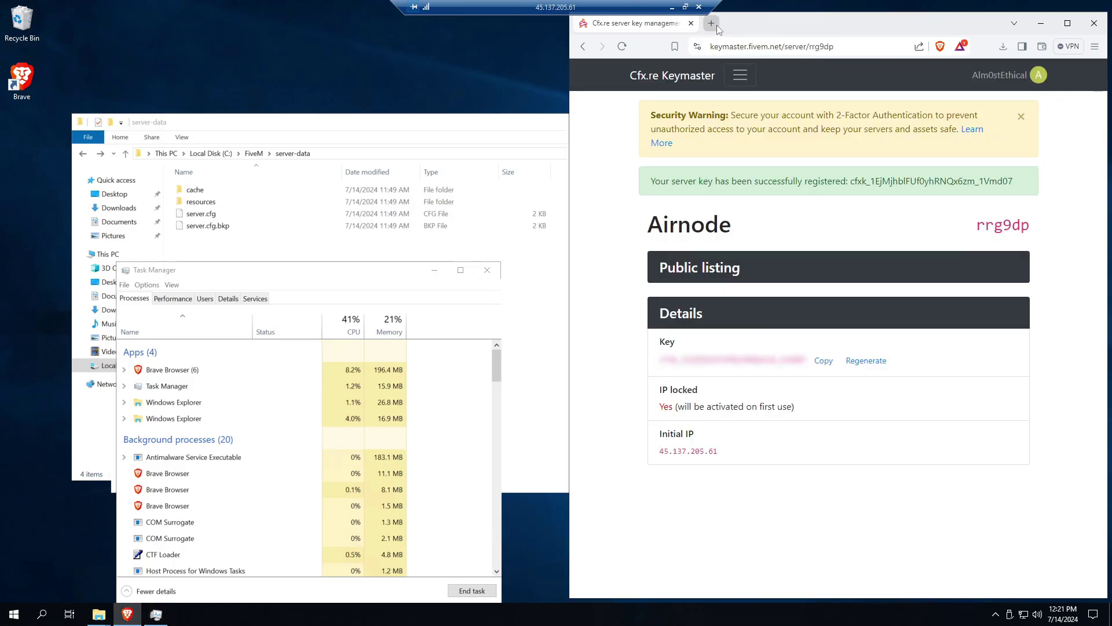
pyautogui.click(711, 24)
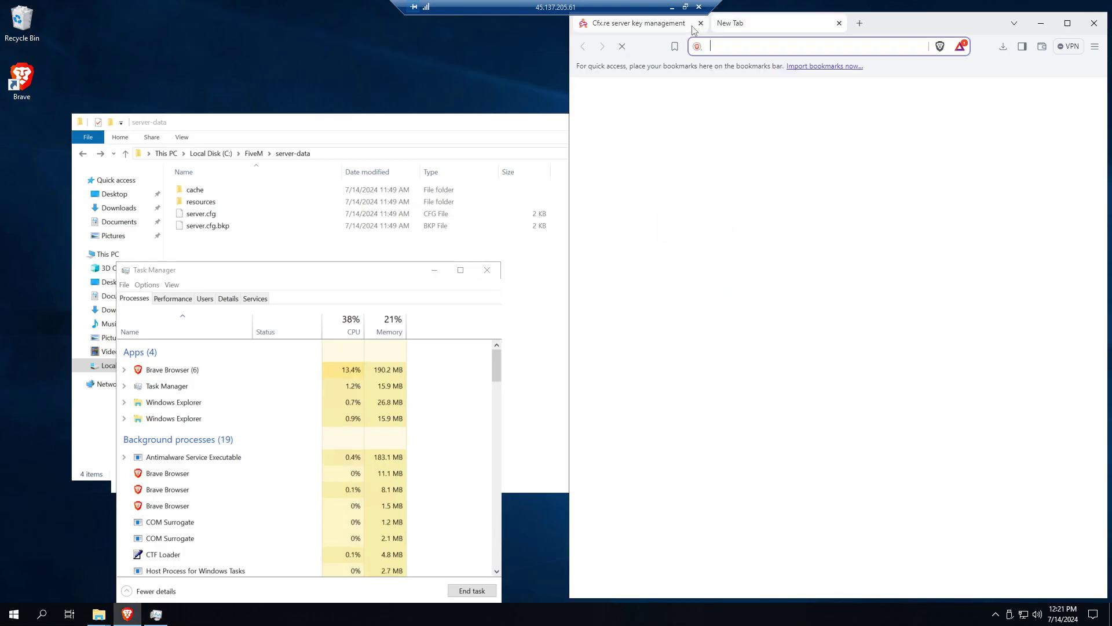
pyautogui.click(643, 23)
pyautogui.click(488, 269)
pyautogui.click(700, 24)
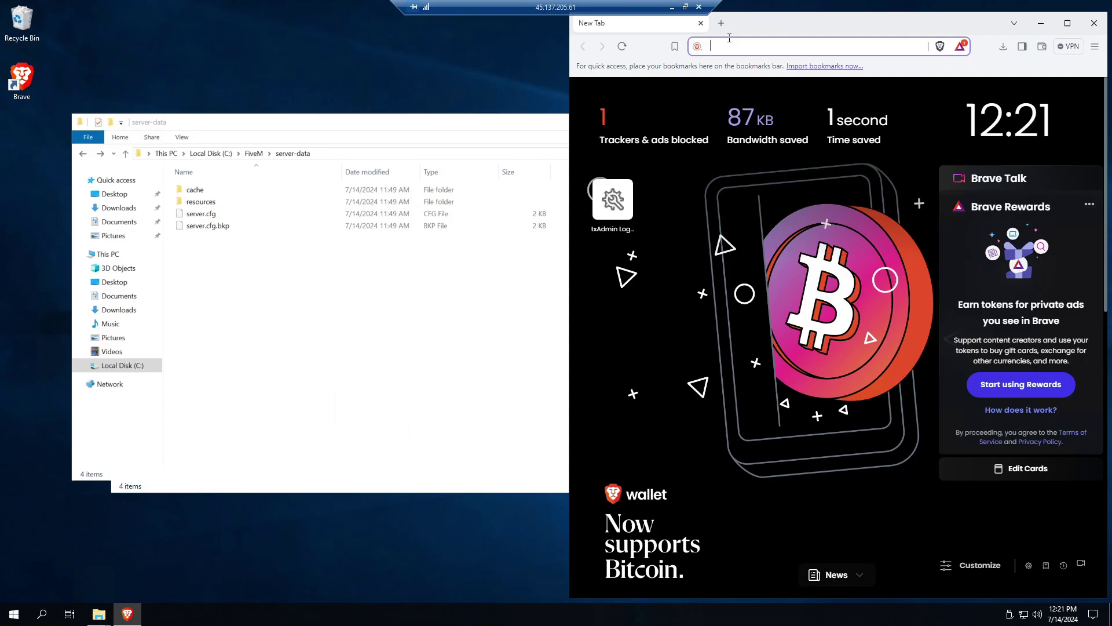
pyautogui.write('fivem artficats')
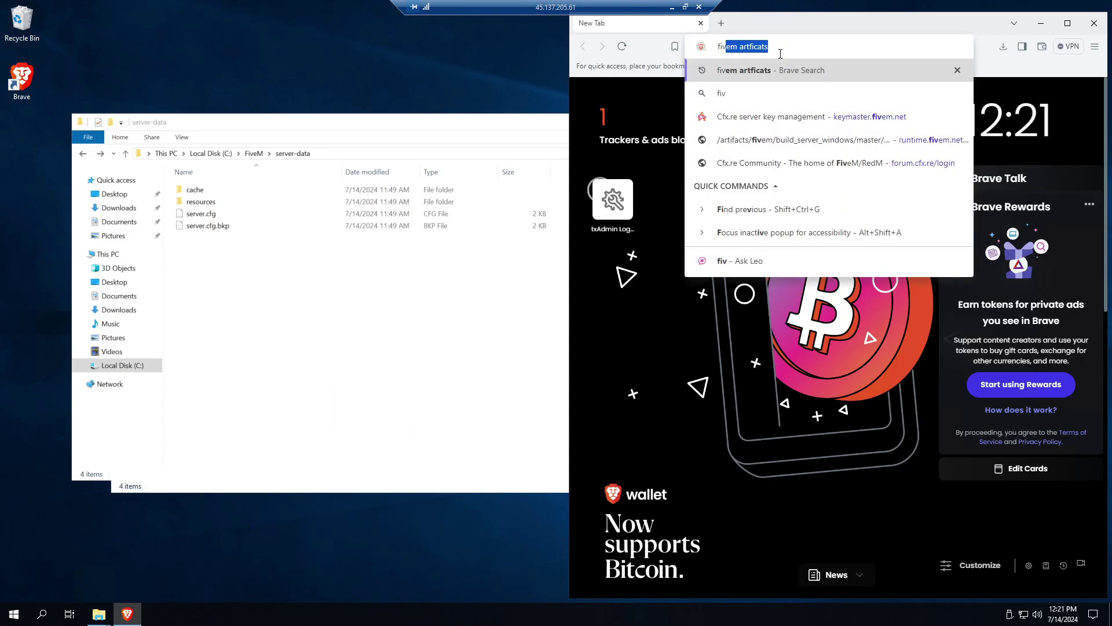
# Search for FiveM artifacts and save Windows server build 8903 as server.7z.
pyautogui.press('Return')
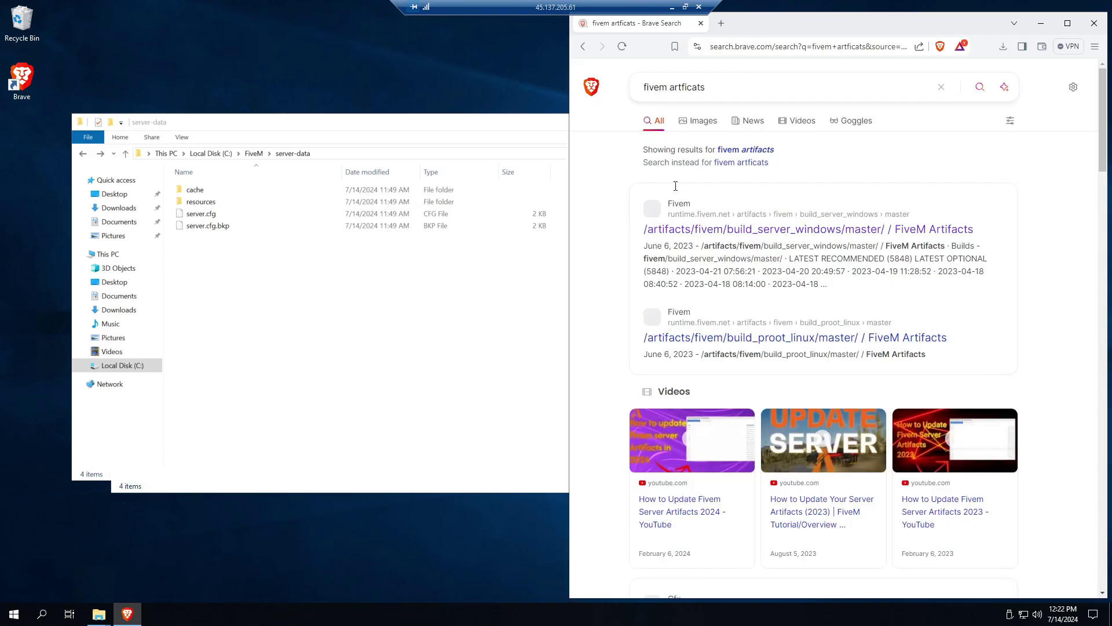
pyautogui.click(716, 231)
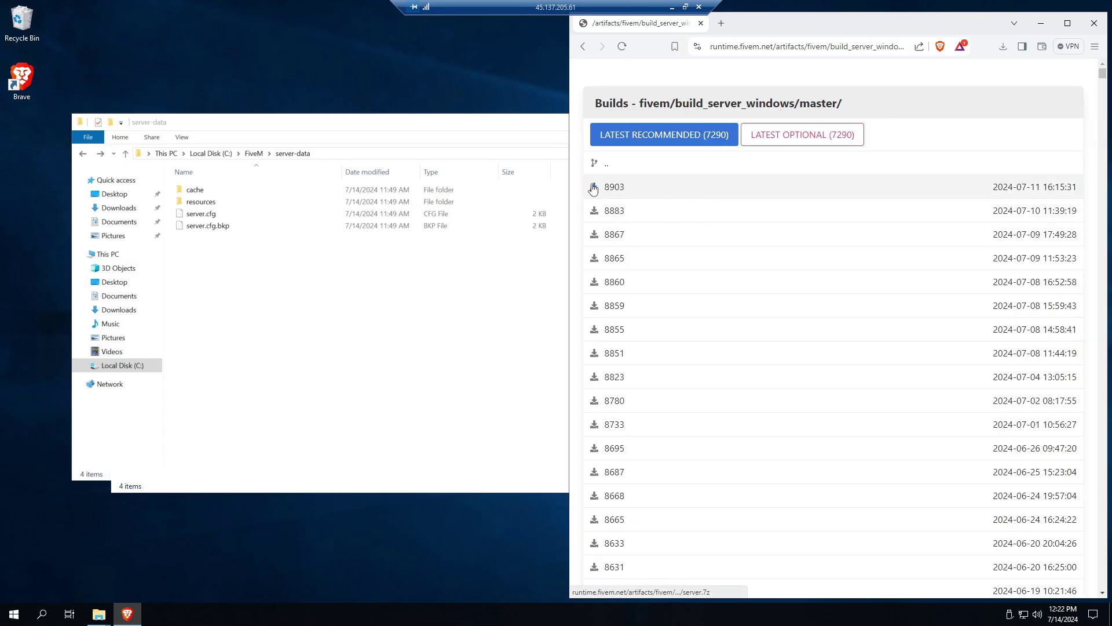
pyautogui.click(624, 190)
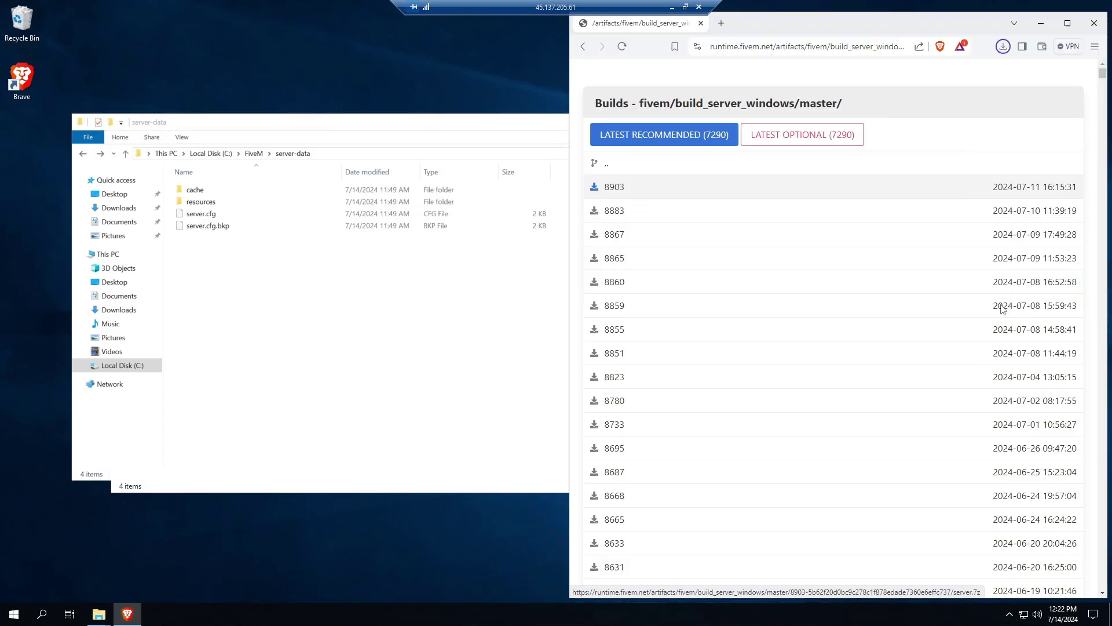
pyautogui.click(1001, 306)
# Extract server.7z into Downloads\server in a new Explorer window and delete the archive.
pyautogui.press('super+e')
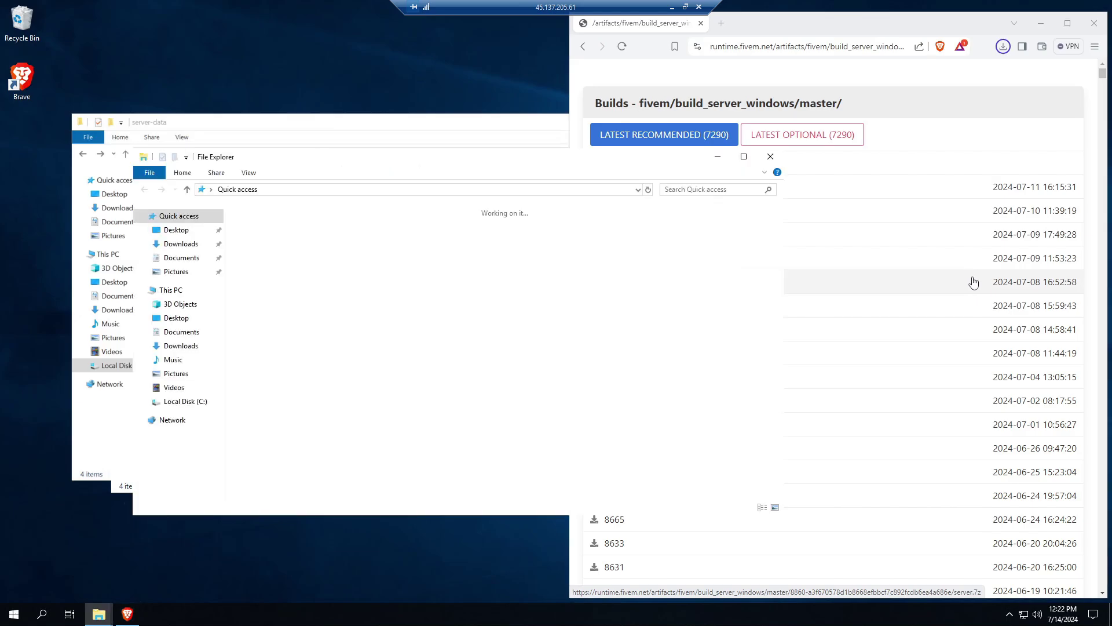
pyautogui.moveTo(563, 165); pyautogui.dragTo(979, 157)
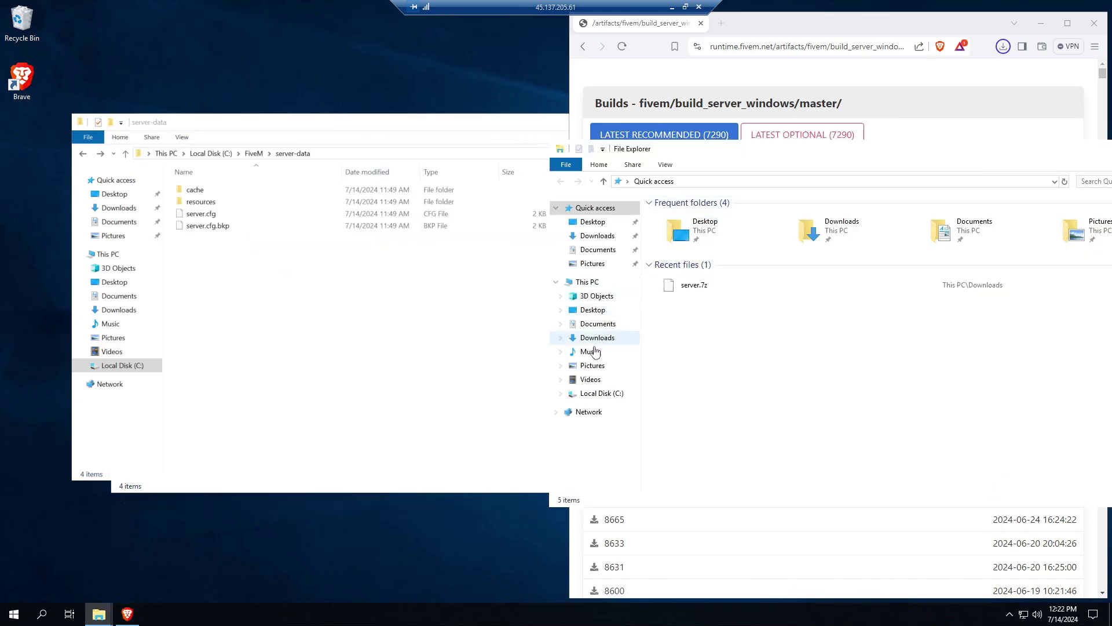
pyautogui.click(630, 340)
pyautogui.rightClick(680, 215)
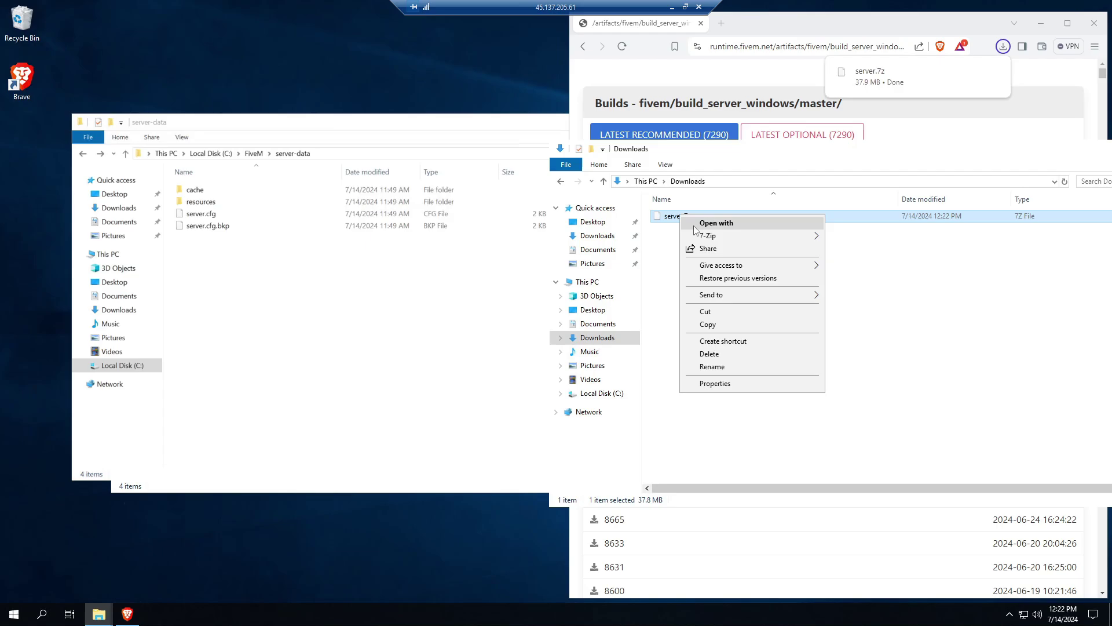
pyautogui.moveTo(709, 236)
pyautogui.click(883, 288)
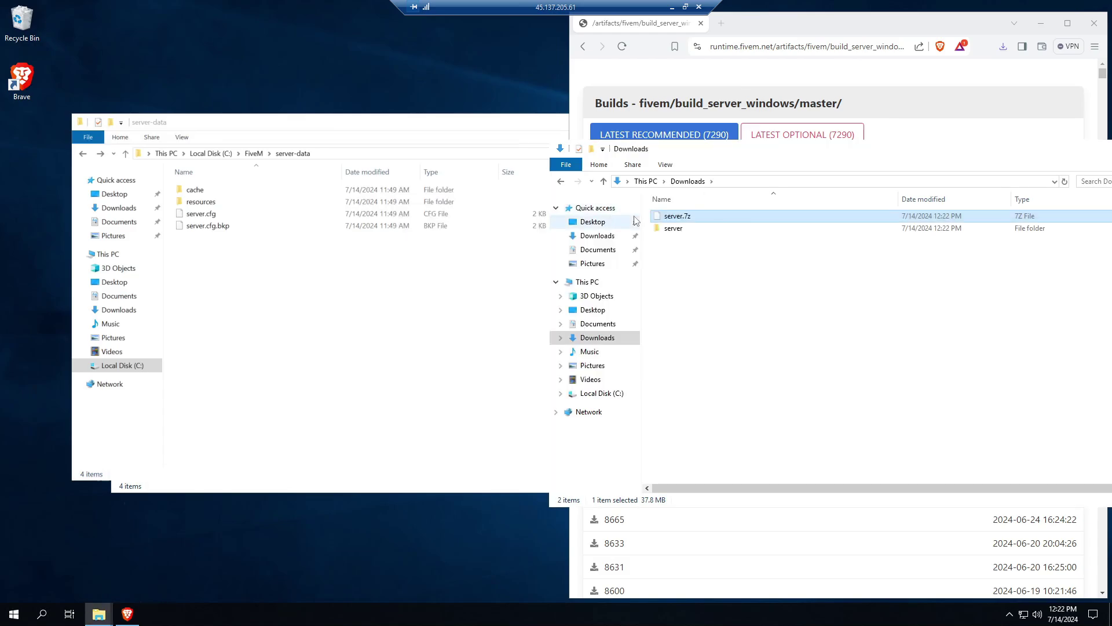
pyautogui.press('Delete')
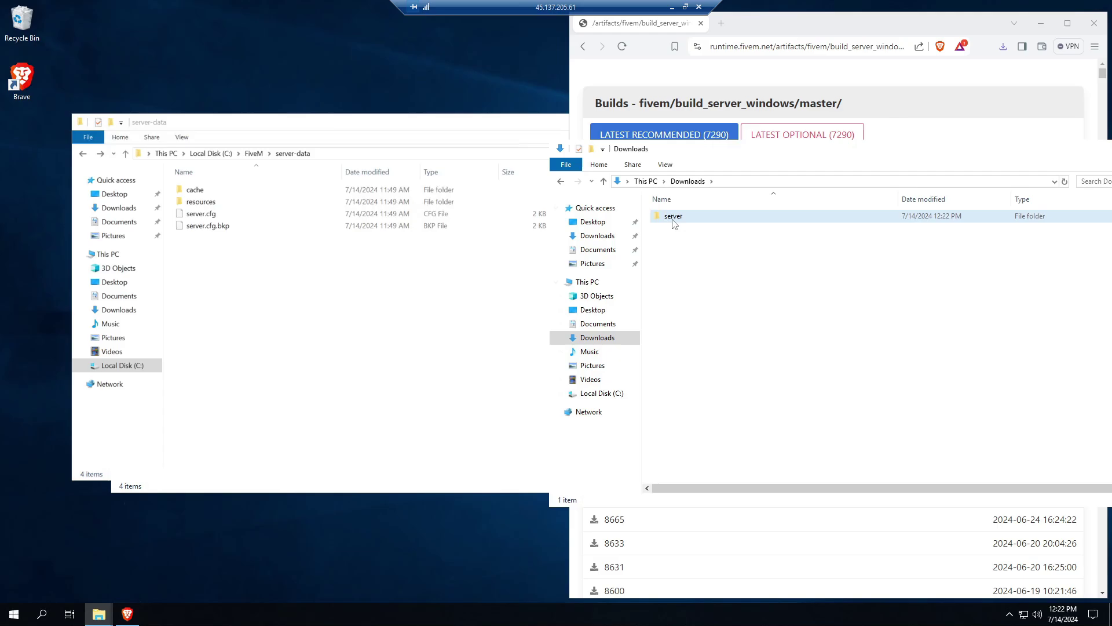
pyautogui.doubleClick(674, 219)
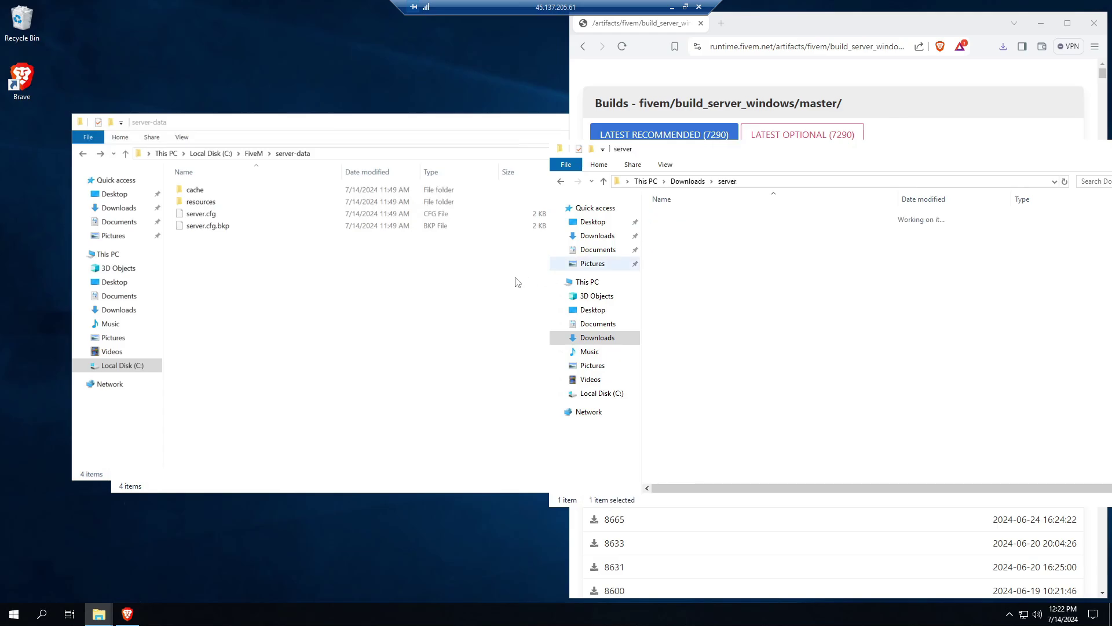
# Browse the other Explorer window to C:\FiveM.
pyautogui.click(310, 340)
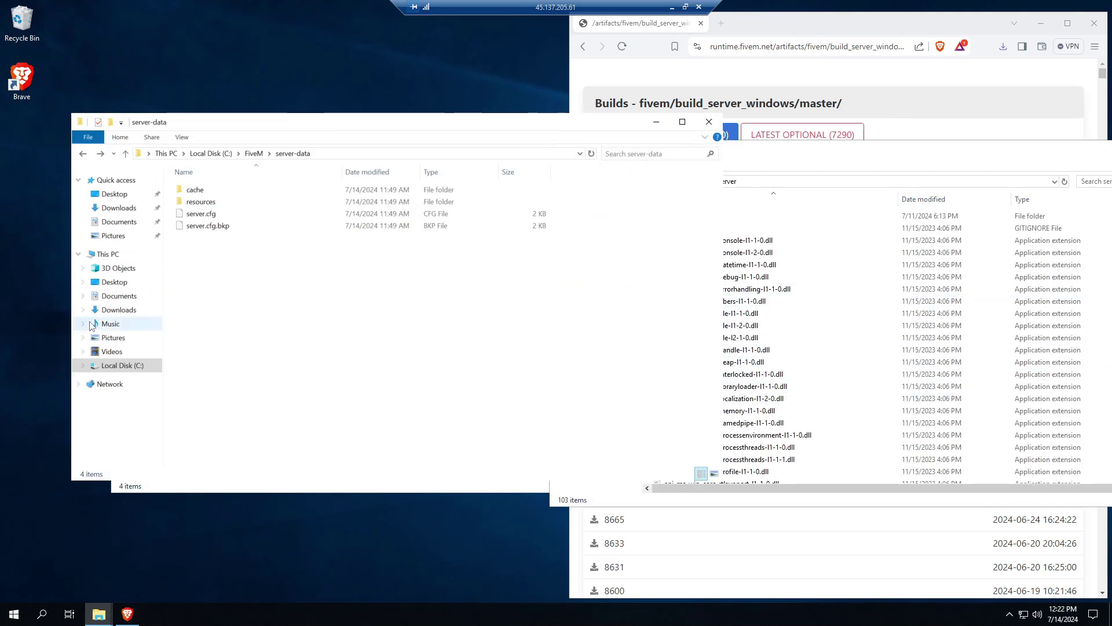
pyautogui.click(109, 253)
pyautogui.click(243, 303)
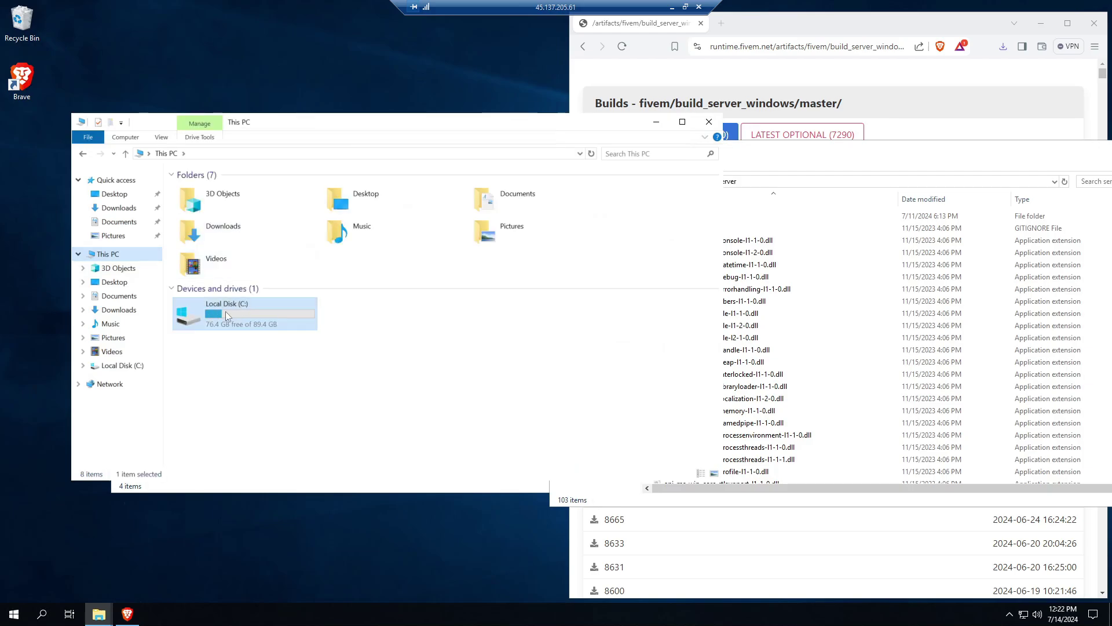
pyautogui.doubleClick(226, 311)
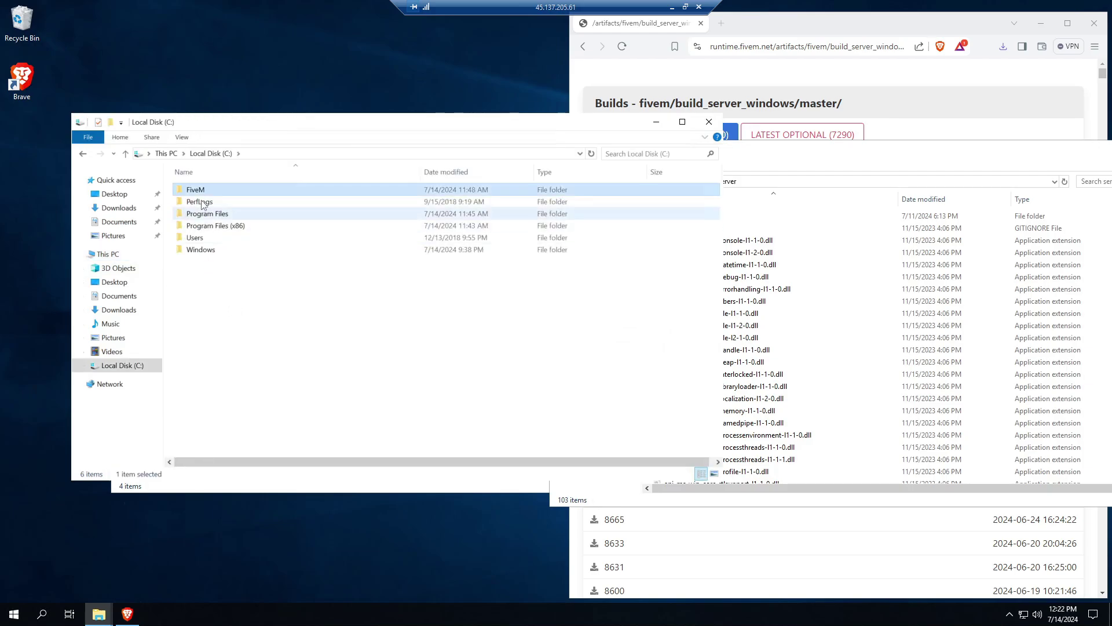
pyautogui.doubleClick(198, 194)
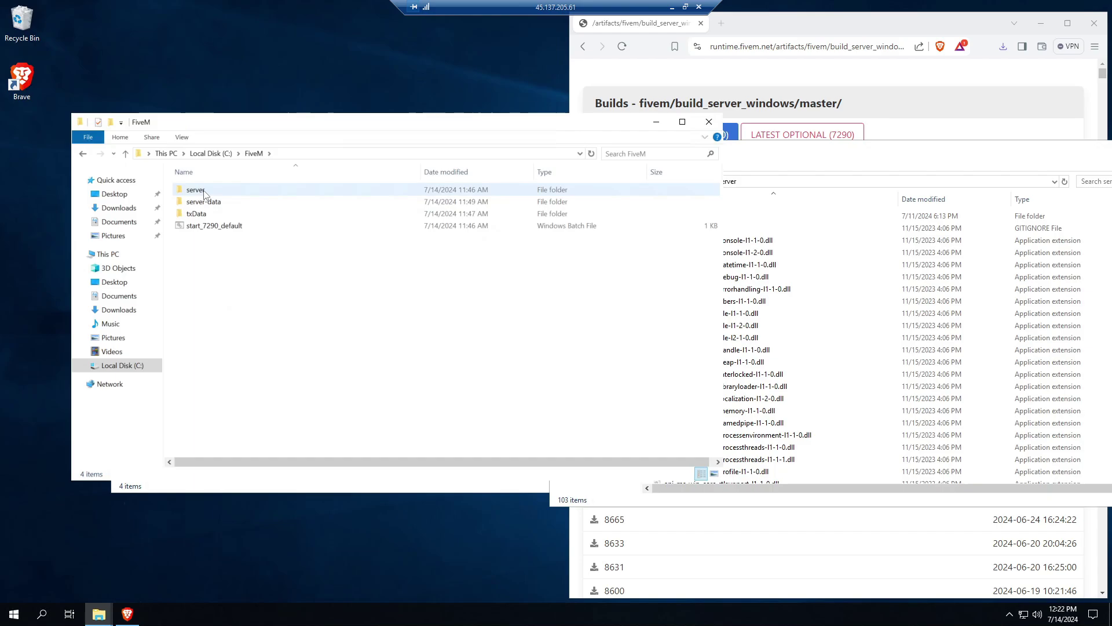
# Move all build 8903 files into C:\FiveM\server, replacing existing ones, and close the emptied window.
pyautogui.click(825, 337)
pyautogui.hotkey('ctrl', 'a')
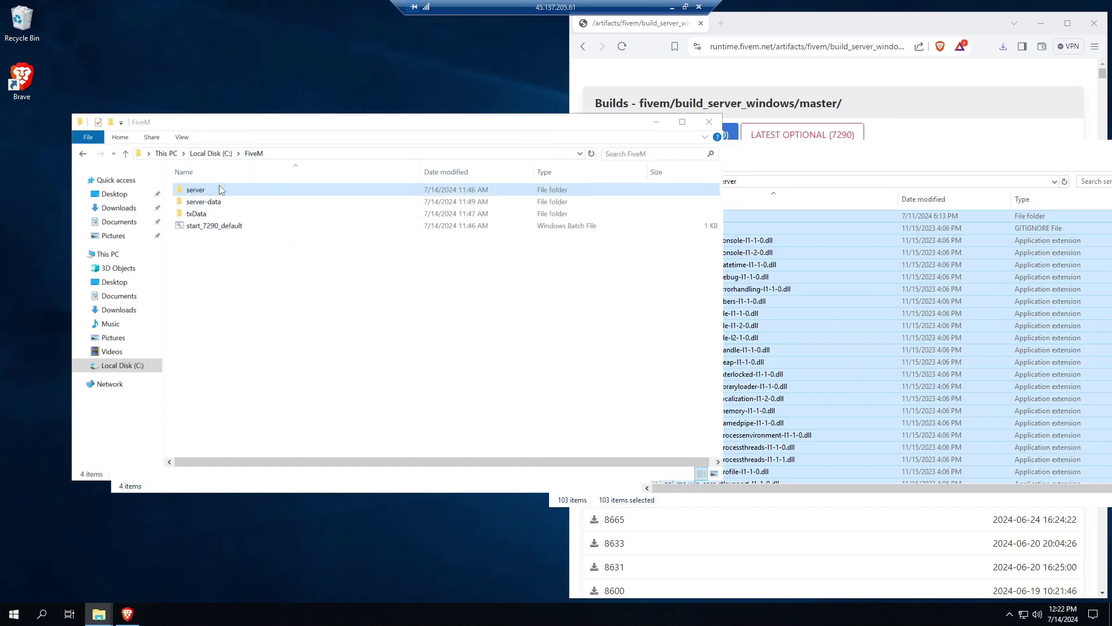
pyautogui.moveTo(414, 268); pyautogui.dragTo(219, 189)
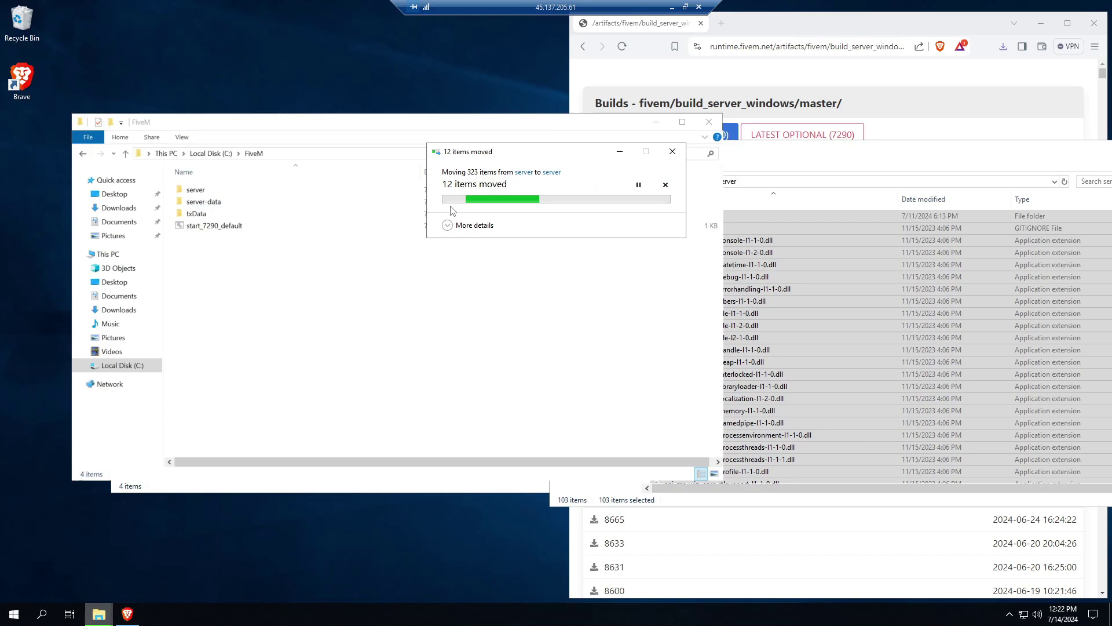
pyautogui.click(449, 224)
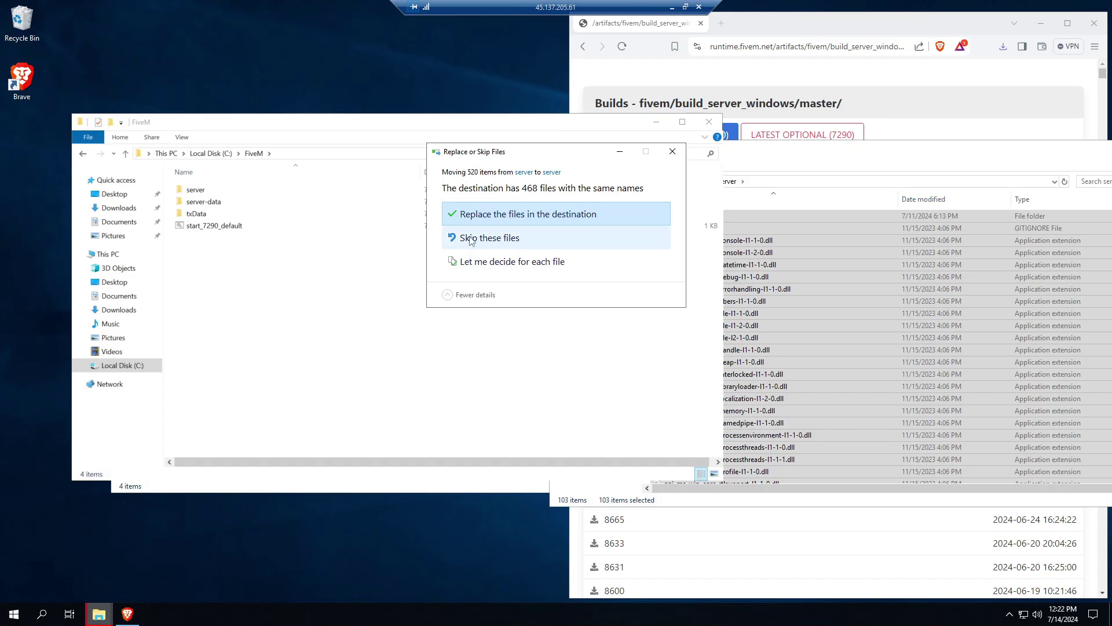
pyautogui.click(517, 213)
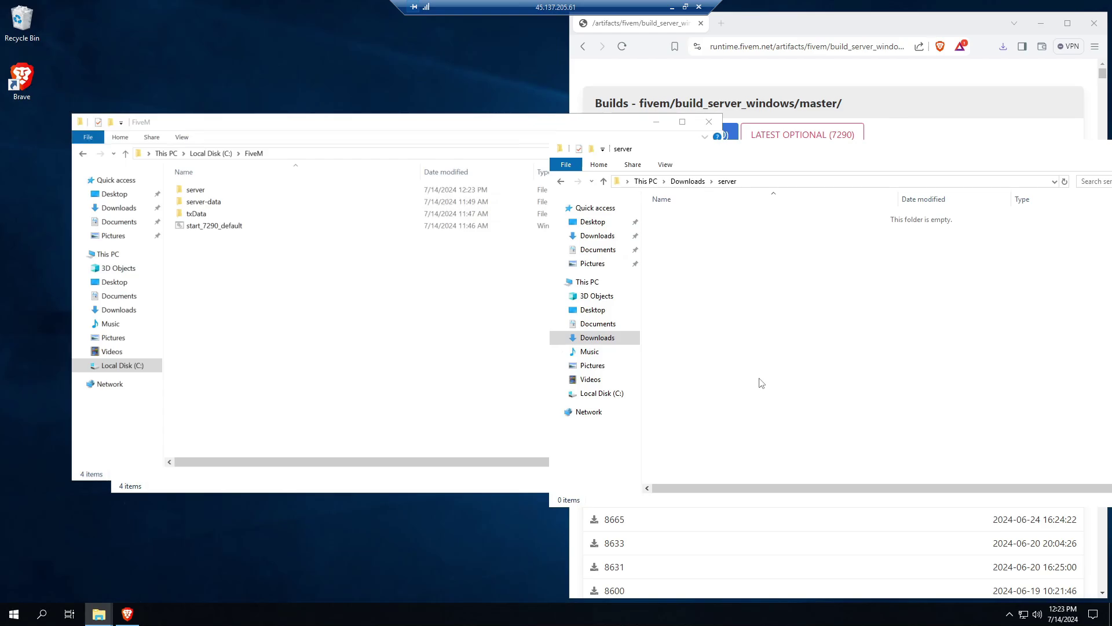
pyautogui.hotkey('alt', 'F4')
# Relaunch FXServer with start_7290_default.bat in C:\FiveM and let the console finish booting.
pyautogui.click(898, 101)
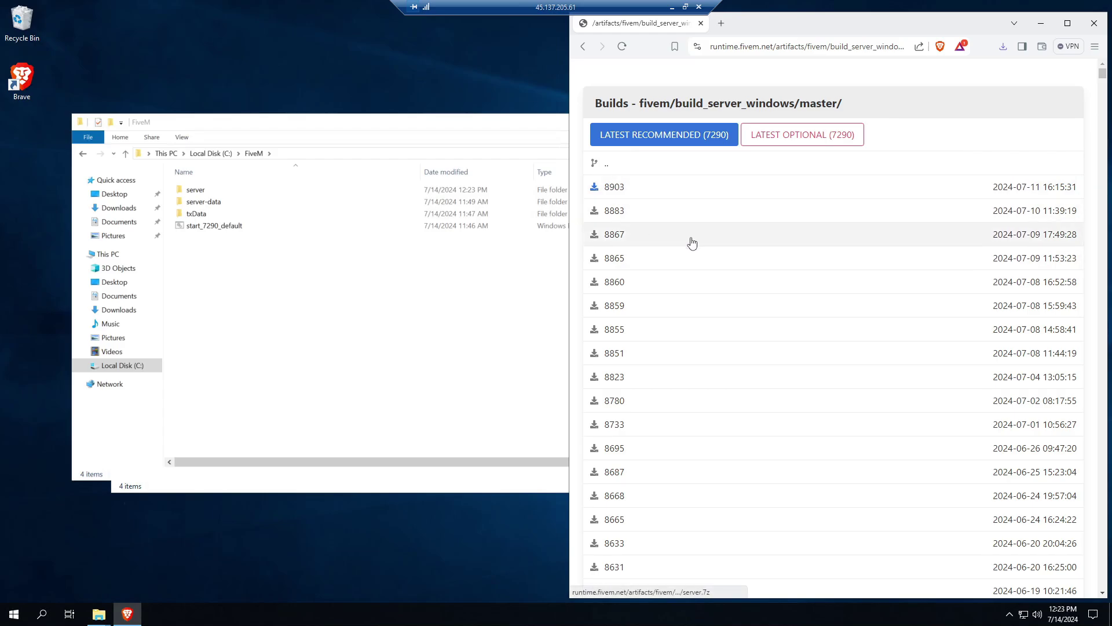
pyautogui.click(323, 350)
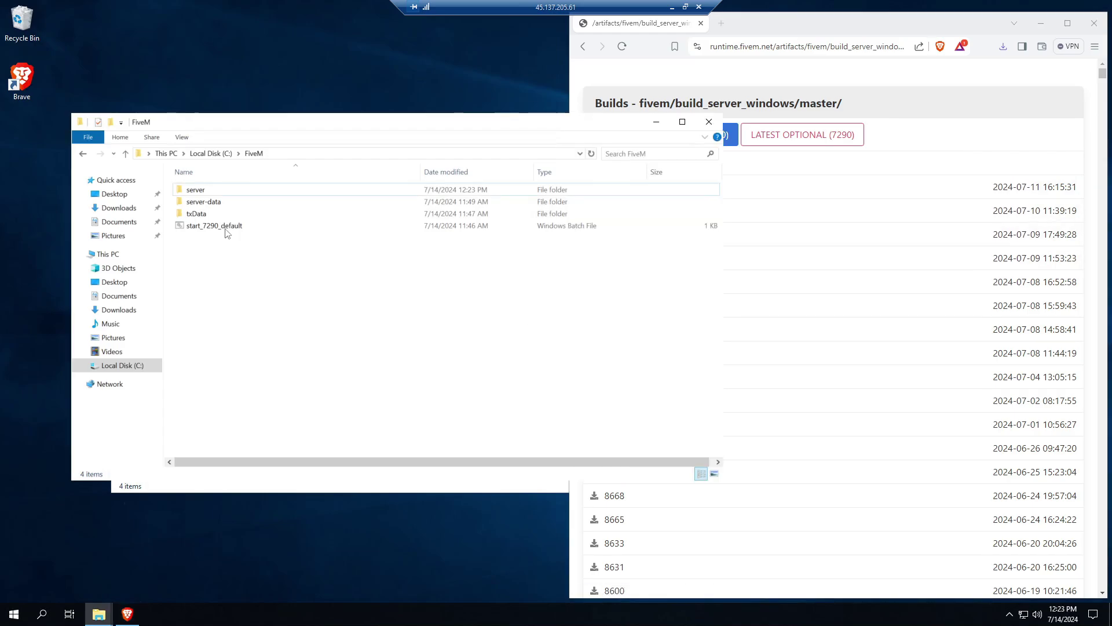
pyautogui.click(225, 229)
pyautogui.doubleClick(224, 228)
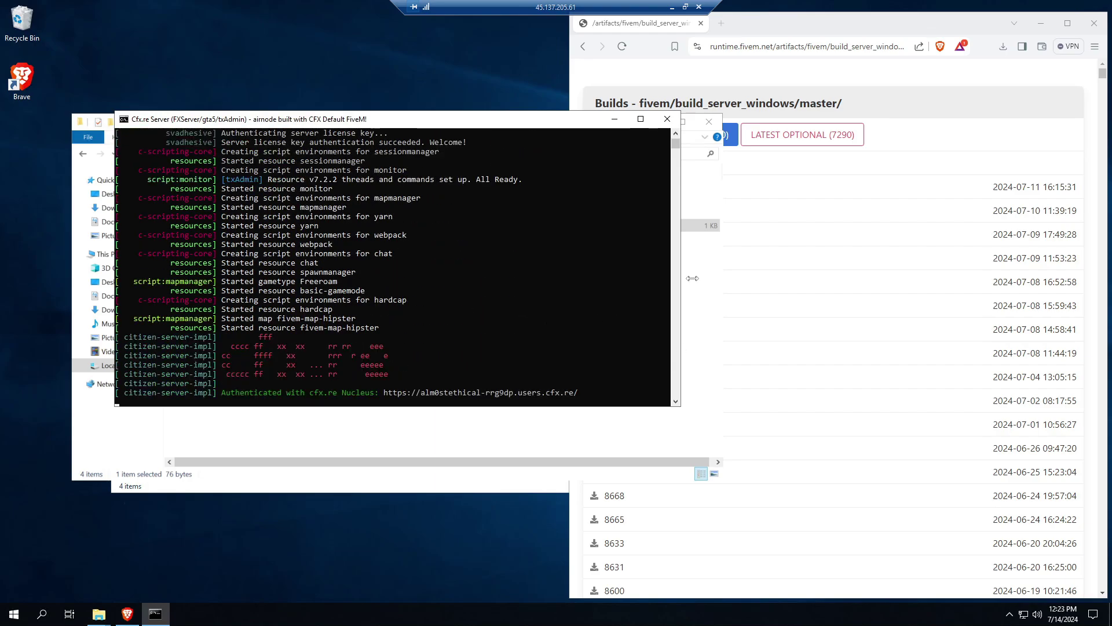
pyautogui.click(769, 34)
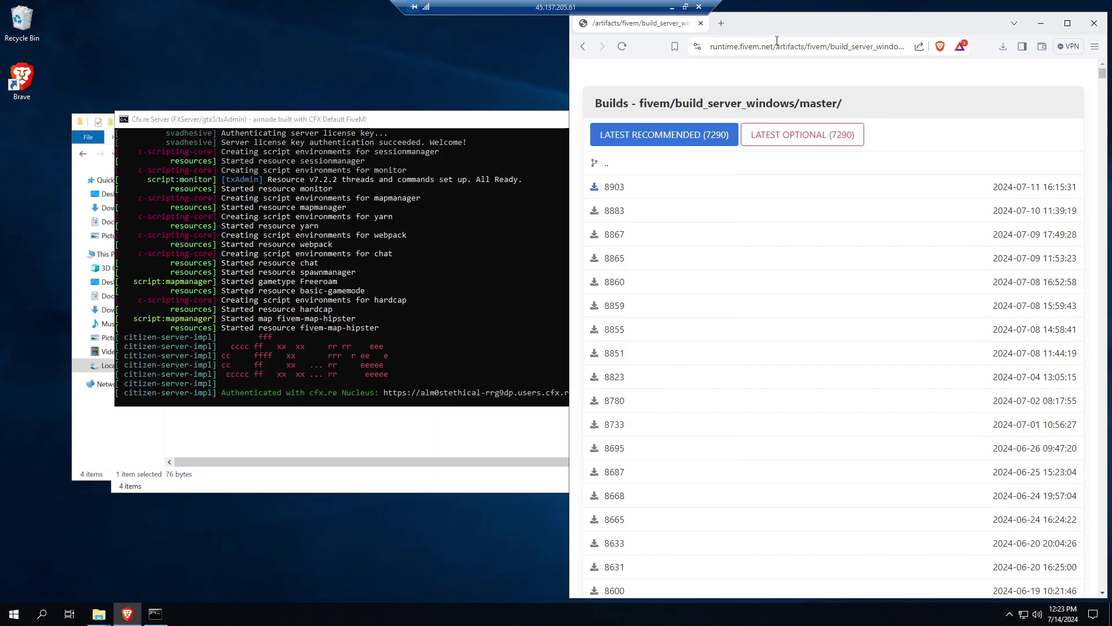
# Load localhost:40120 in a new tab and sign in to txAdmin with Cfx.re.
pyautogui.hotkey('ctrl', 't')
pyautogui.write('localhos')
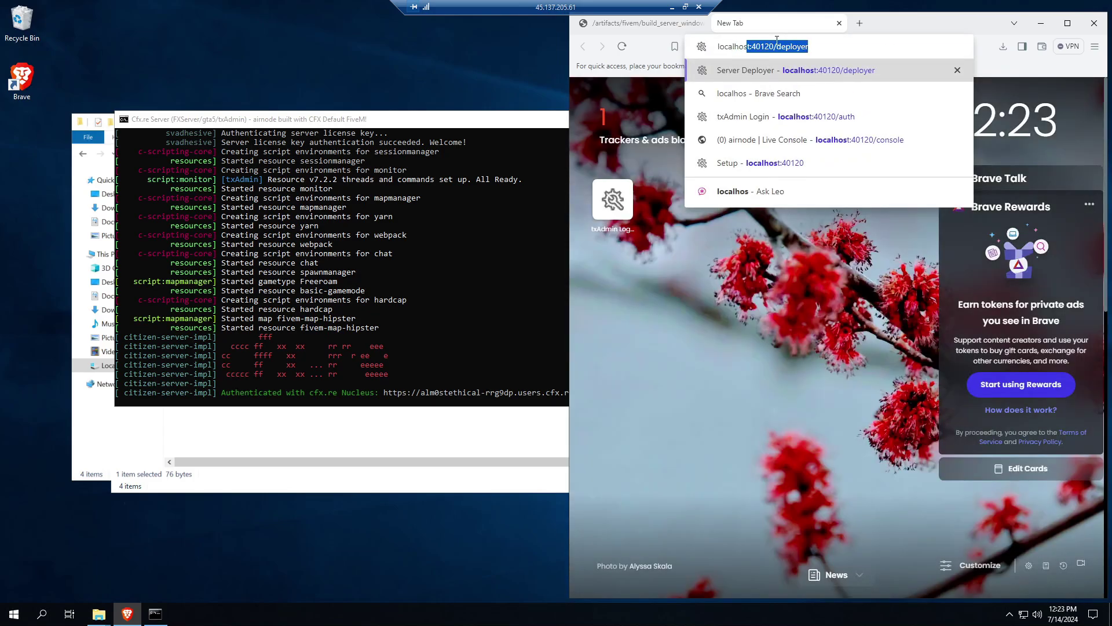
pyautogui.write('t:40120/')
pyautogui.press('Return')
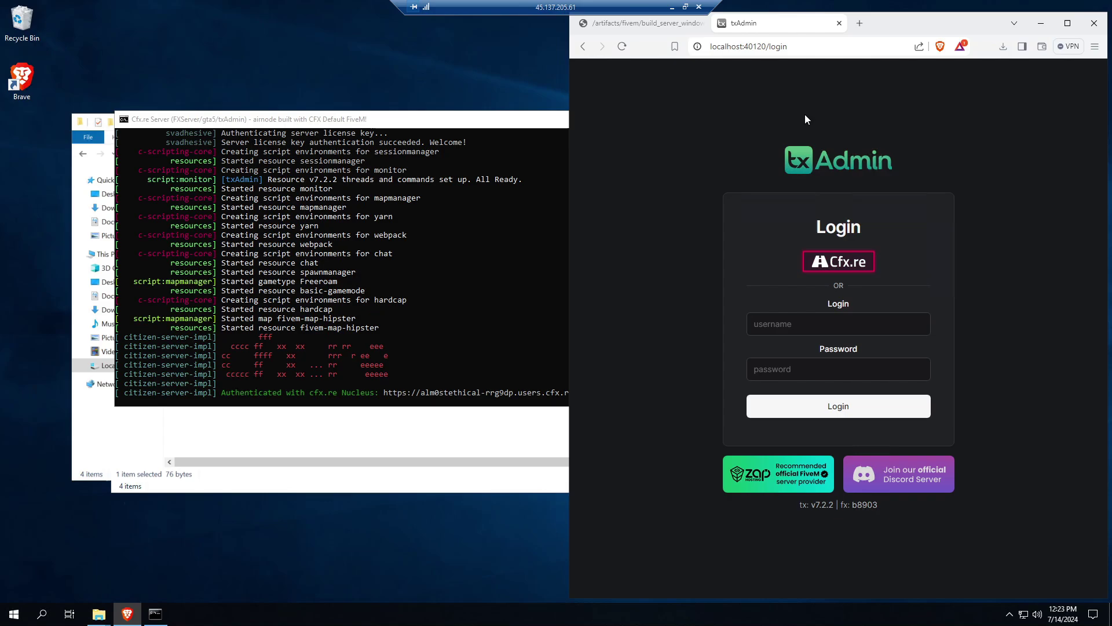
pyautogui.click(830, 264)
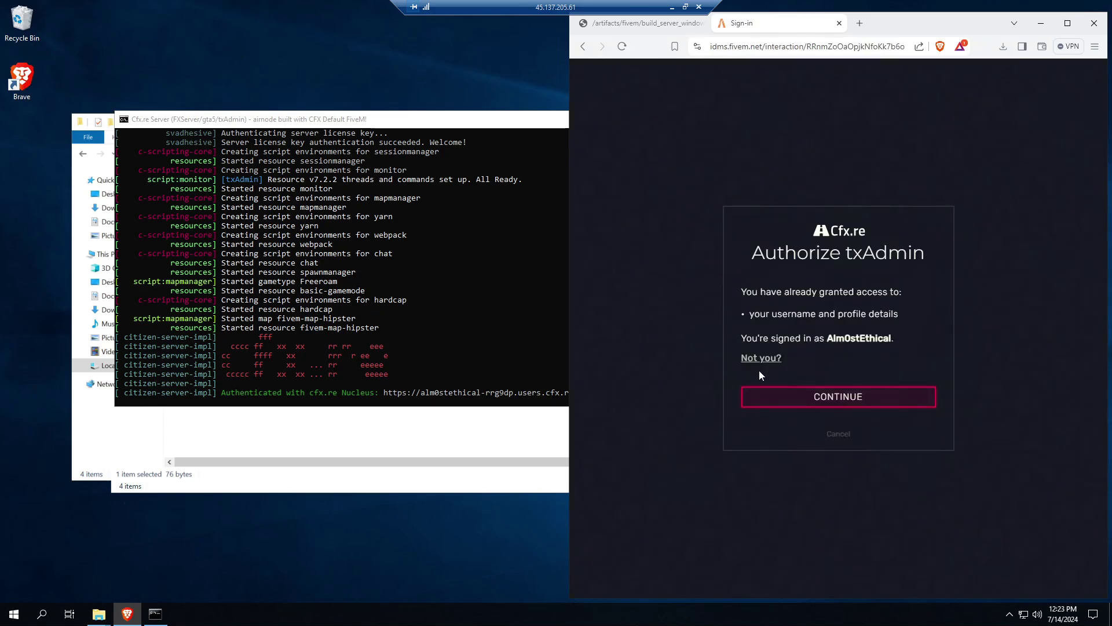
pyautogui.click(773, 396)
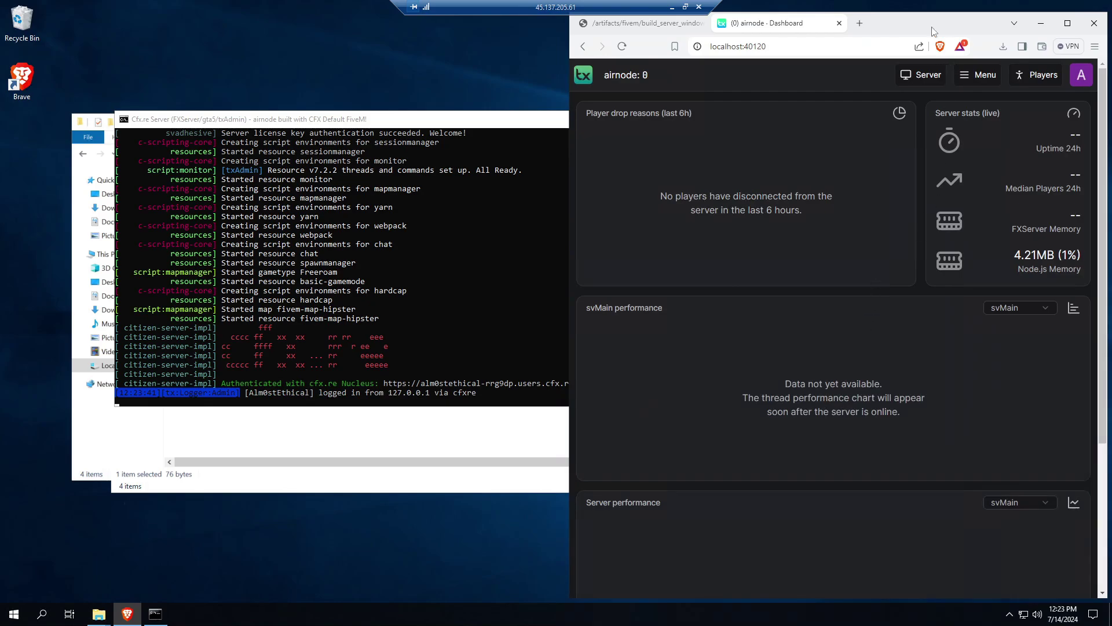
# Maximize the browser so the full airnode dashboard shows the server online.
pyautogui.doubleClick(931, 21)
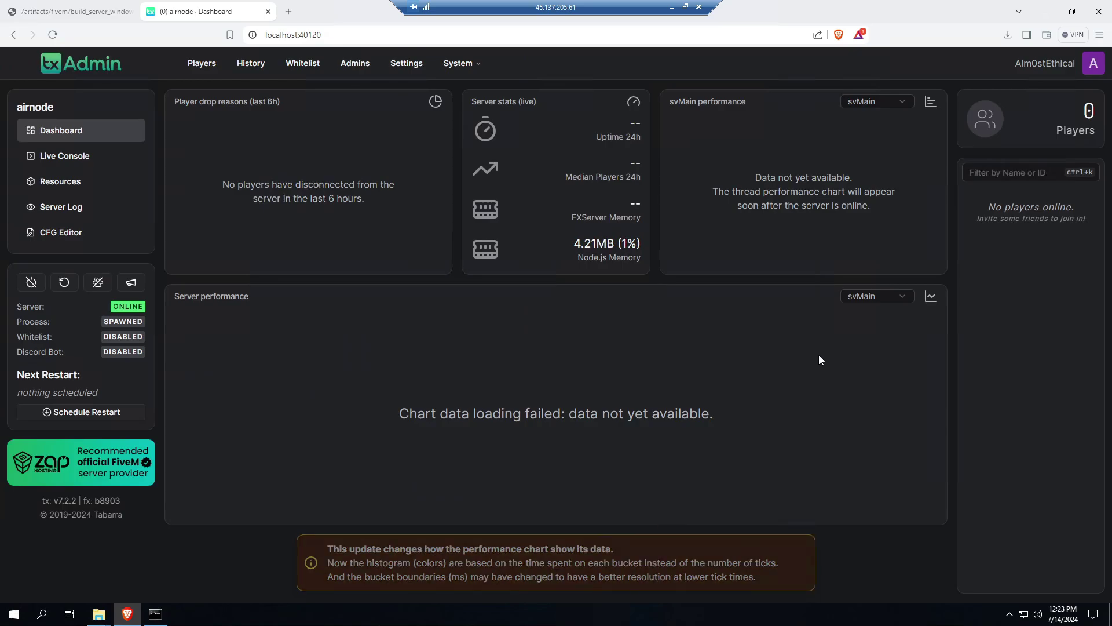
pyautogui.moveTo(672, 100); pyautogui.dragTo(755, 117)
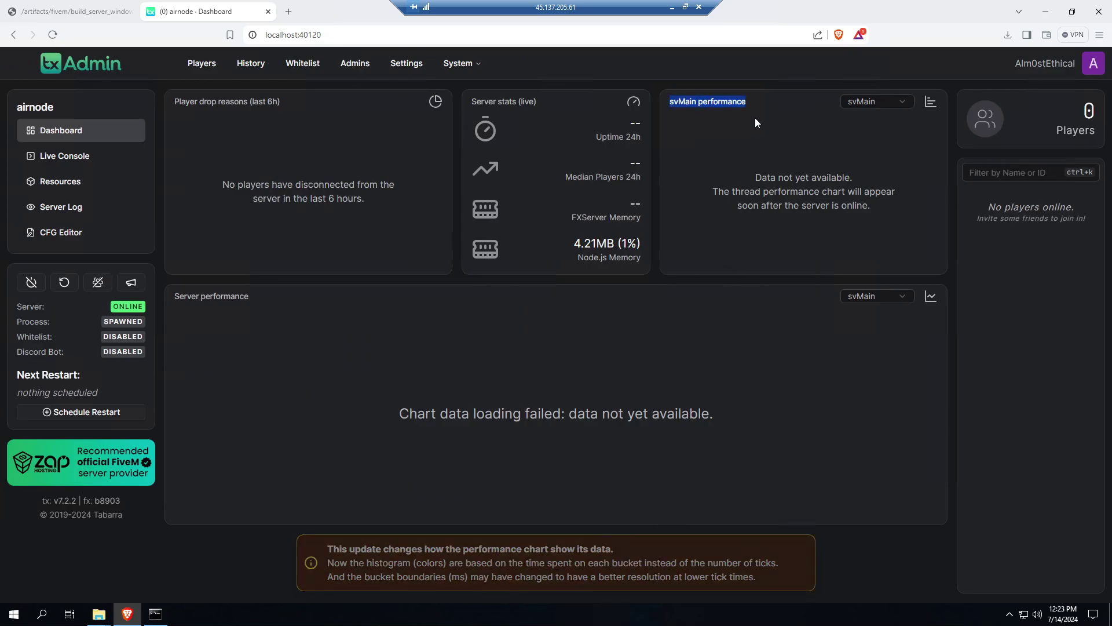
pyautogui.click(757, 115)
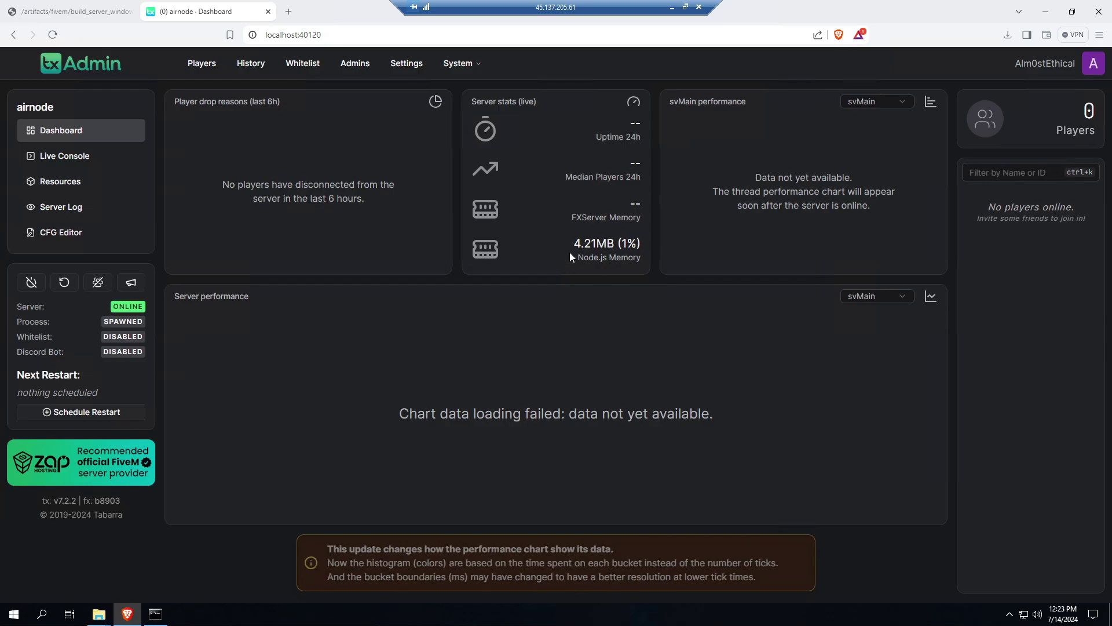